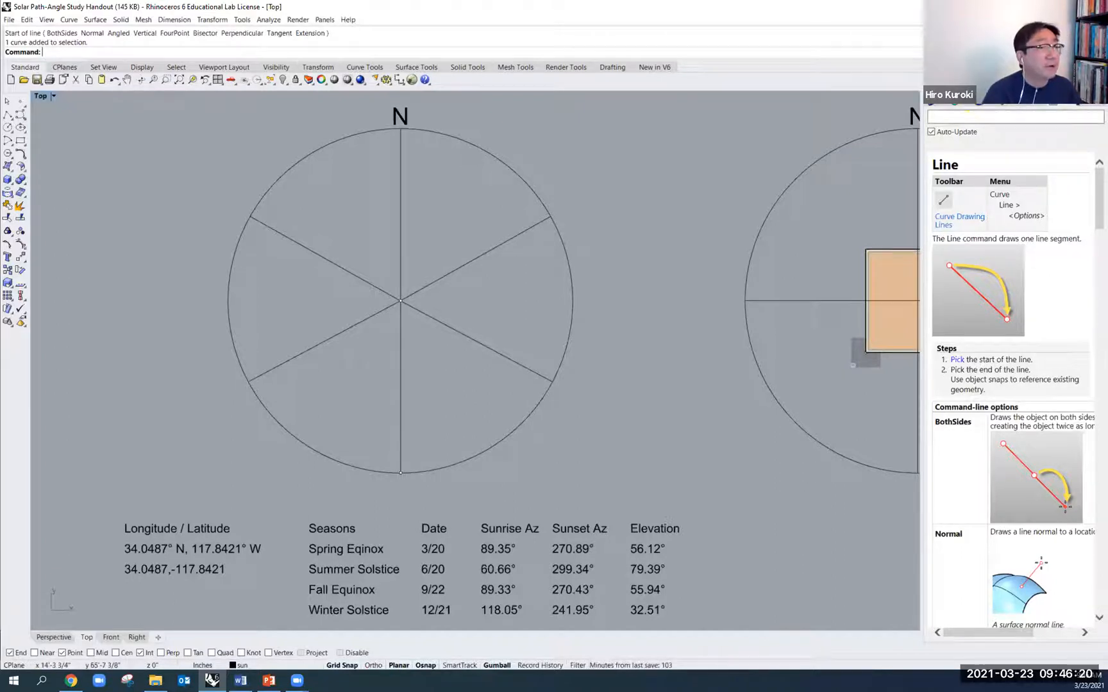
Restore the four-viewport layout and frame the sun-path circle together with the box model in the Perspective view
left_click(933, 102)
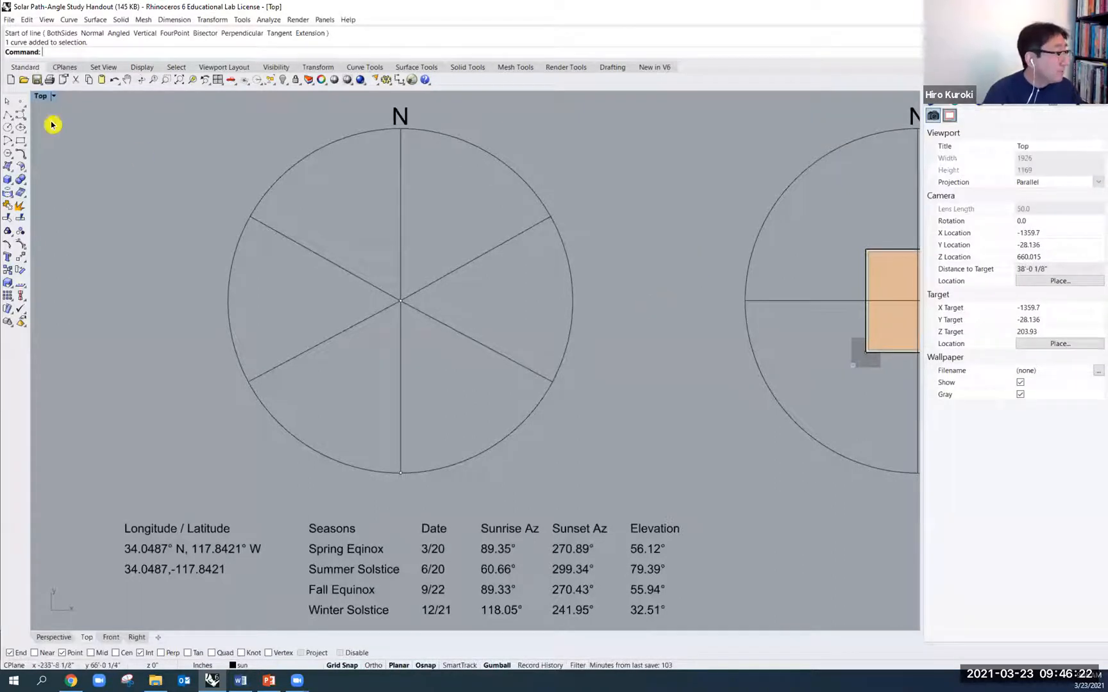
double_click(40, 96)
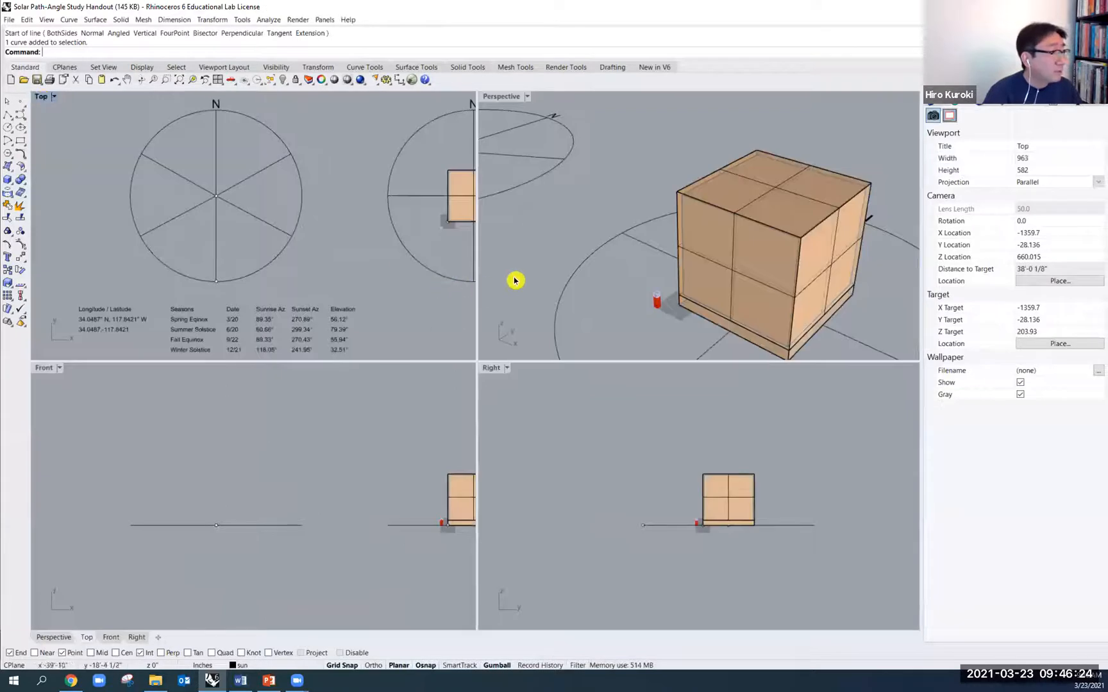
scroll(515, 280, "down", 5)
right_click_drag(544, 274, 596, 236, "shift")
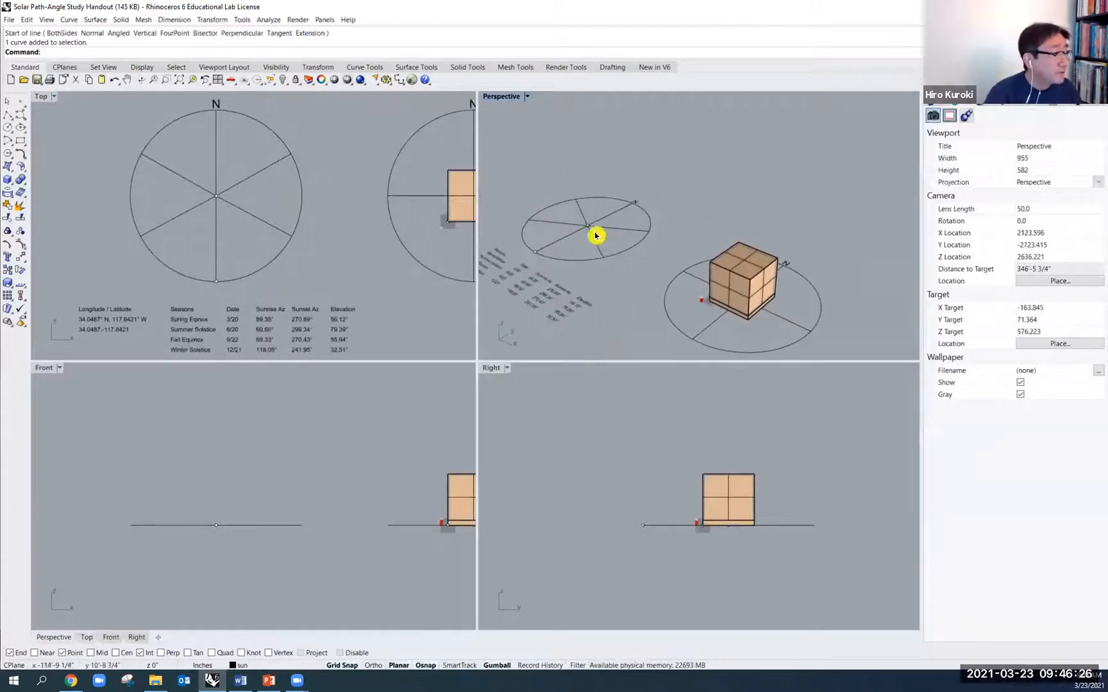
scroll(596, 231, "up", 4)
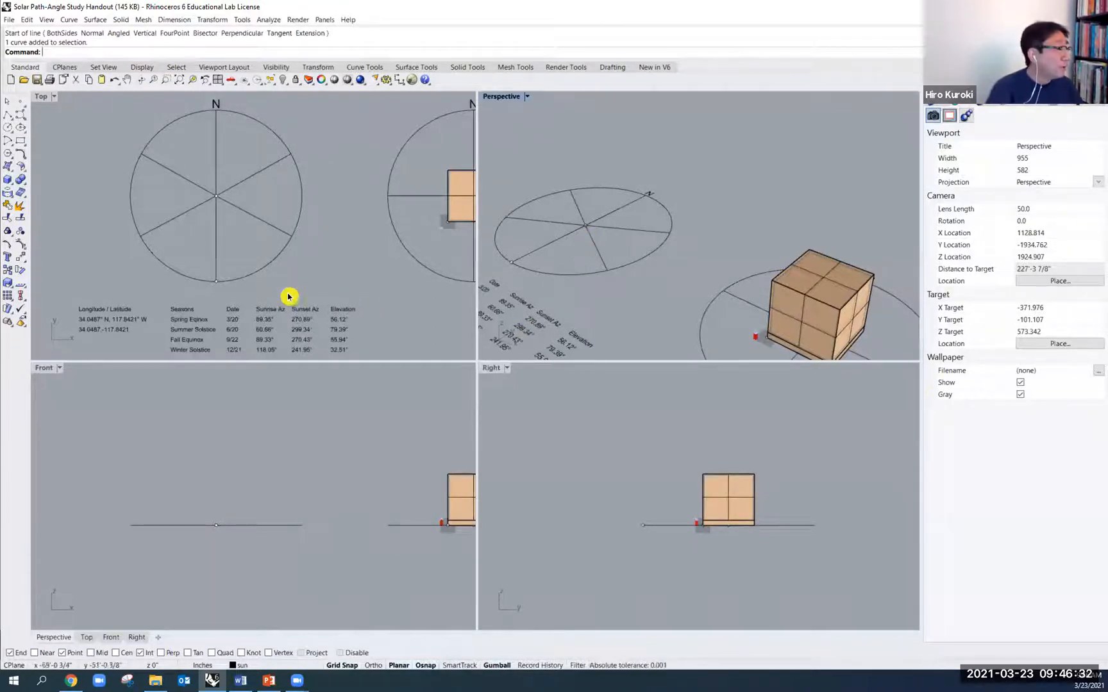
Examine the solar data table's dates, sunrise and sunset azimuths, and elevation angles for each season
scroll(306, 314, "up", 5)
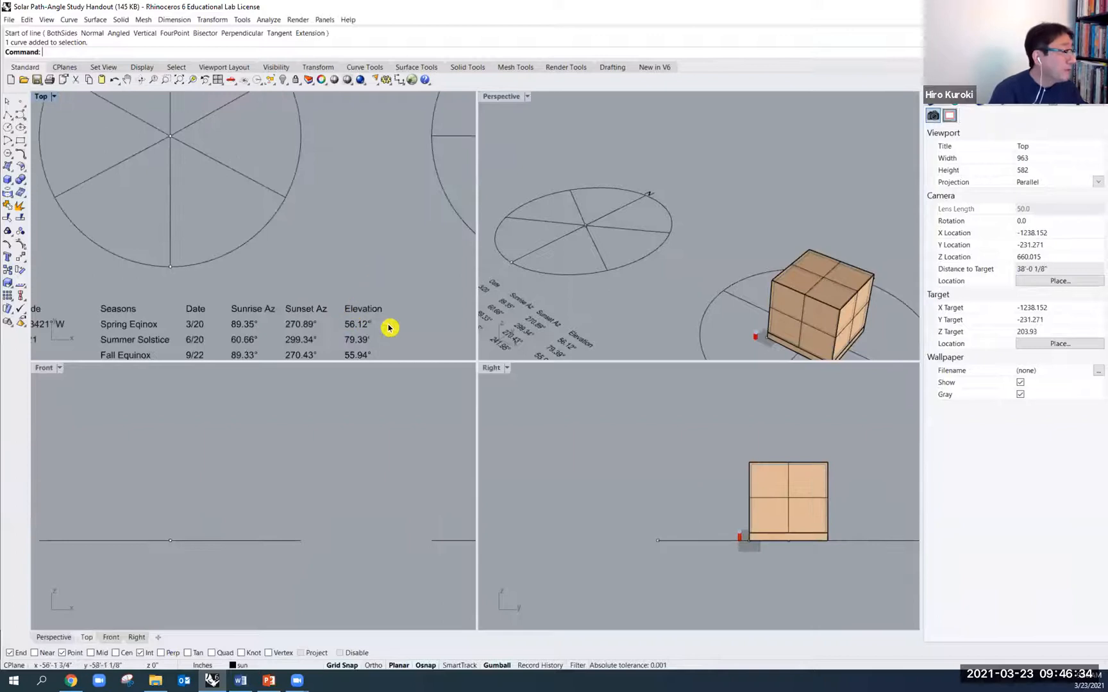
right_click_drag(404, 325, 402, 244)
scroll(383, 262, "up", 2)
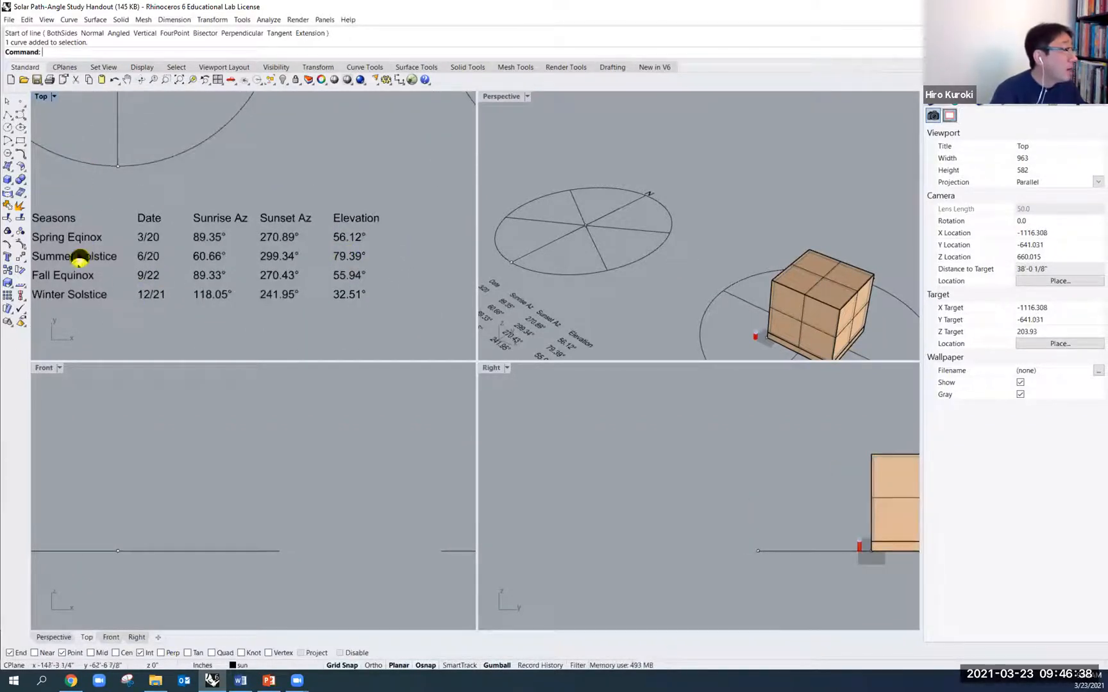
right_click_drag(198, 324, 228, 325)
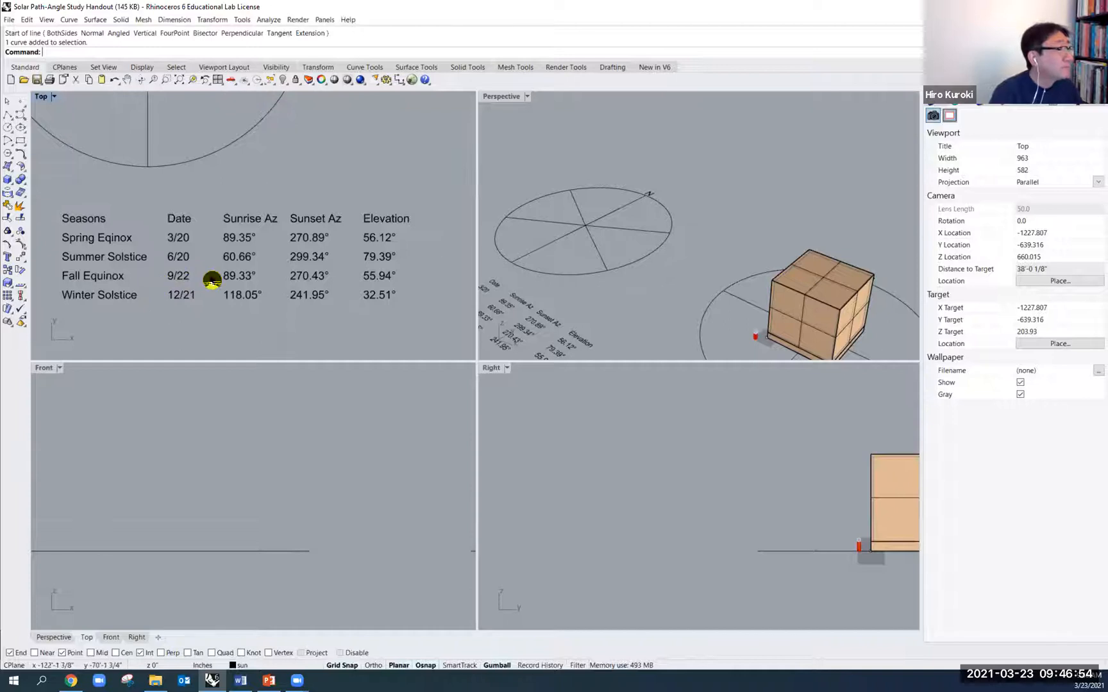
scroll(400, 283, "up", 2)
scroll(397, 281, "up", 1)
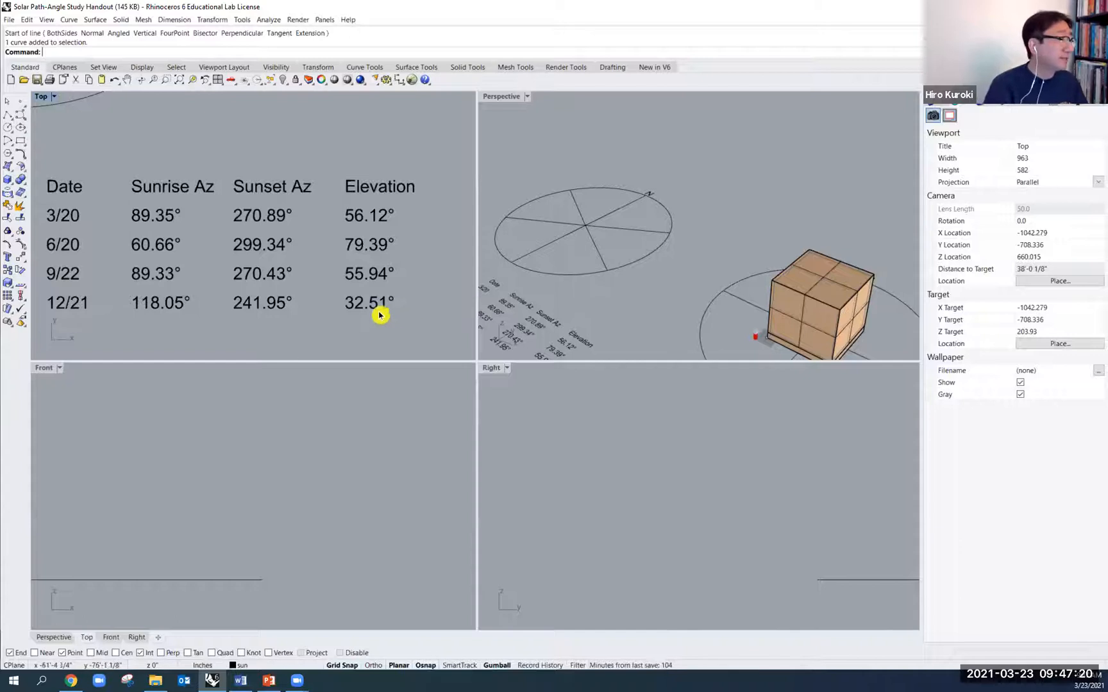
scroll(234, 302, "down", 2)
scroll(234, 301, "down", 2)
scroll(190, 300, "up", 2)
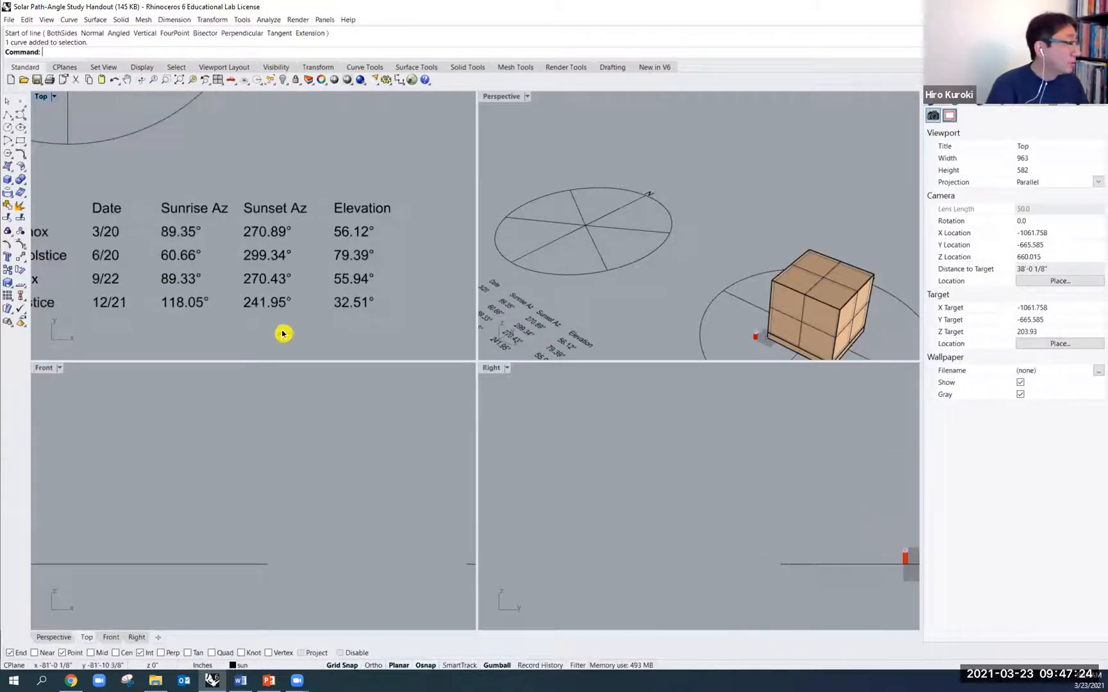
right_click_drag(283, 333, 412, 339)
right_click_drag(193, 267, 147, 269)
right_click_drag(229, 330, 181, 331)
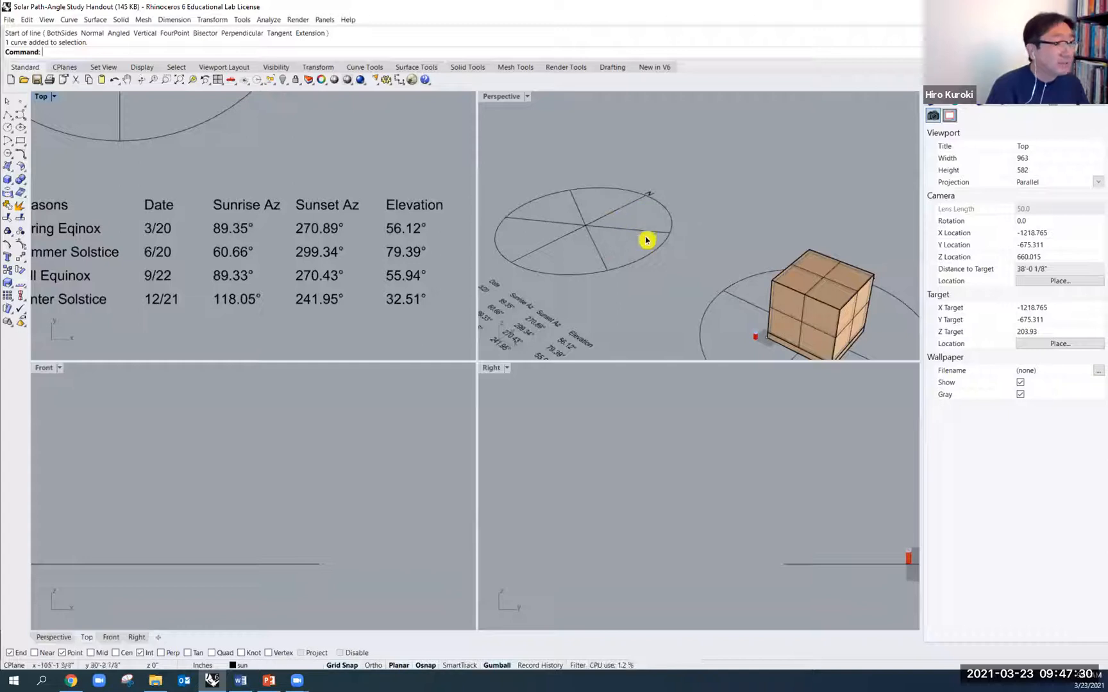
scroll(395, 211, "down", 5)
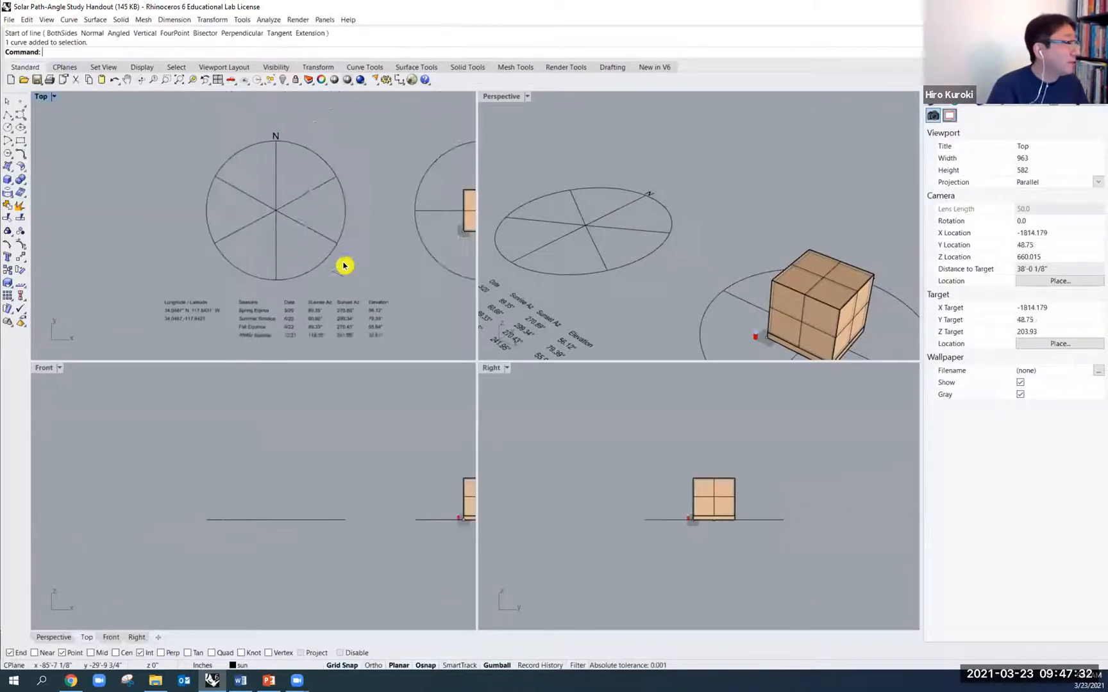
scroll(313, 212, "up", 2)
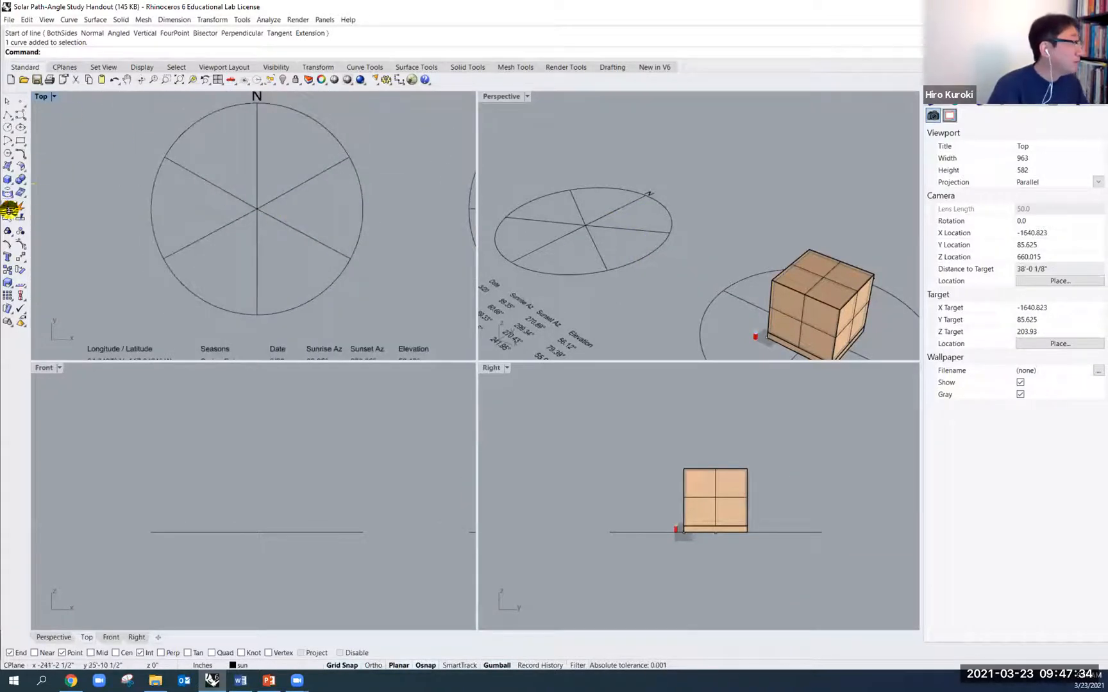
scroll(346, 285, "down", 3)
scroll(282, 353, "up", 2)
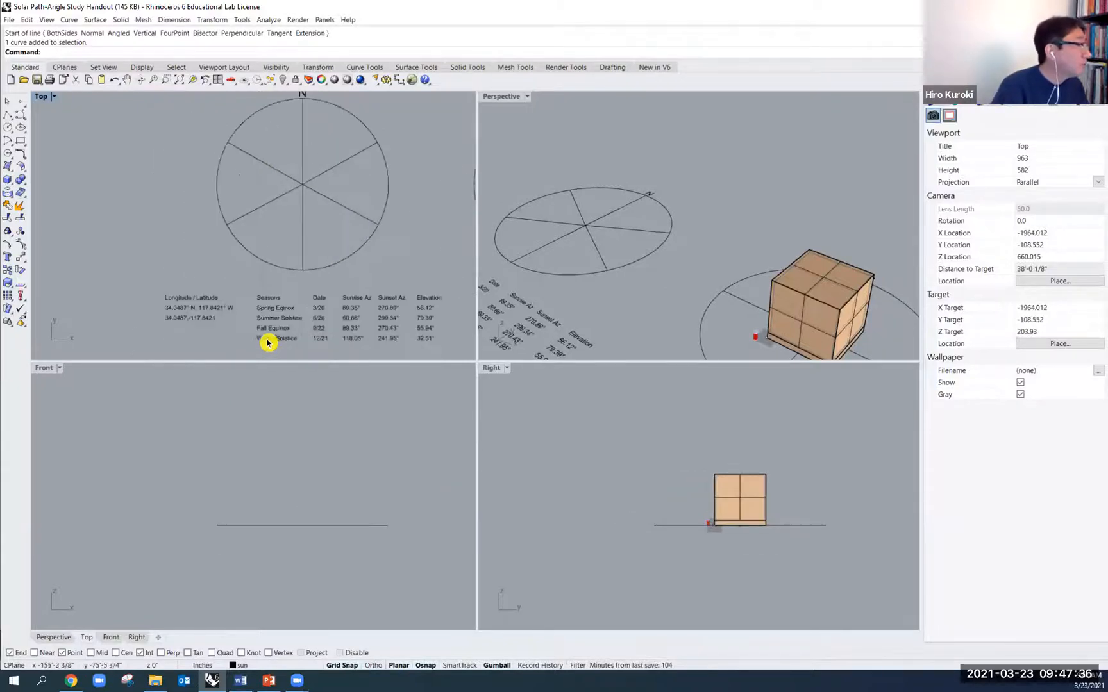
scroll(268, 343, "up", 1)
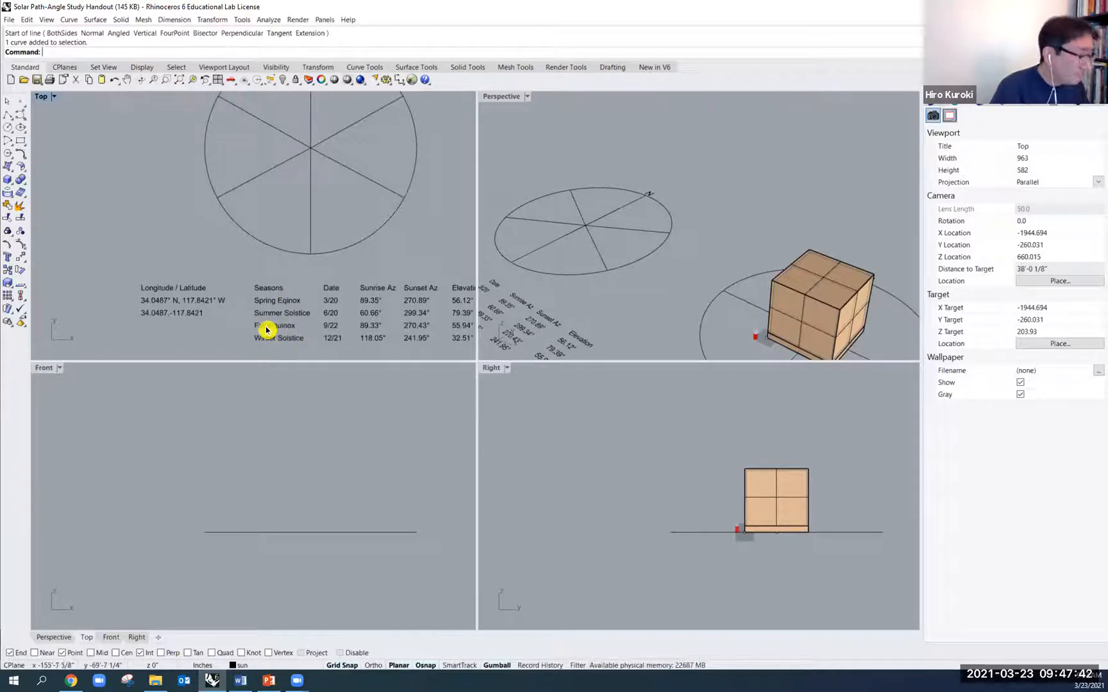
Draw a line from the centre of the sun-path circle to its east edge point
scroll(365, 250, "down", 4)
right_click_drag(385, 247, 326, 287)
scroll(282, 226, "up", 3)
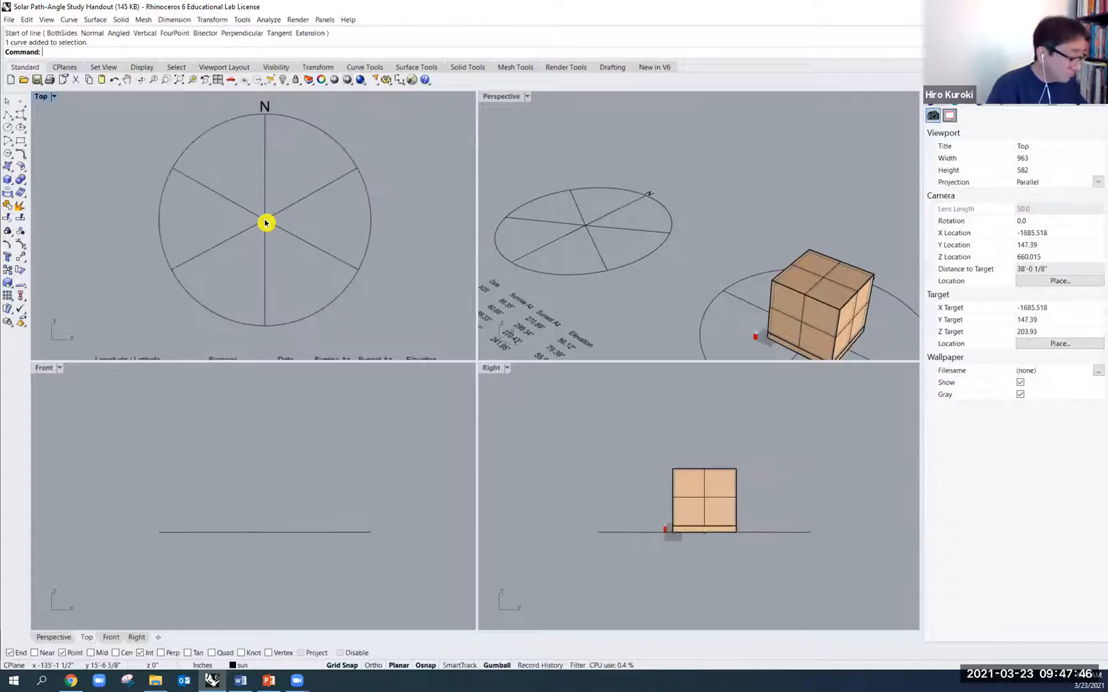
key("Return")
left_click(265, 220)
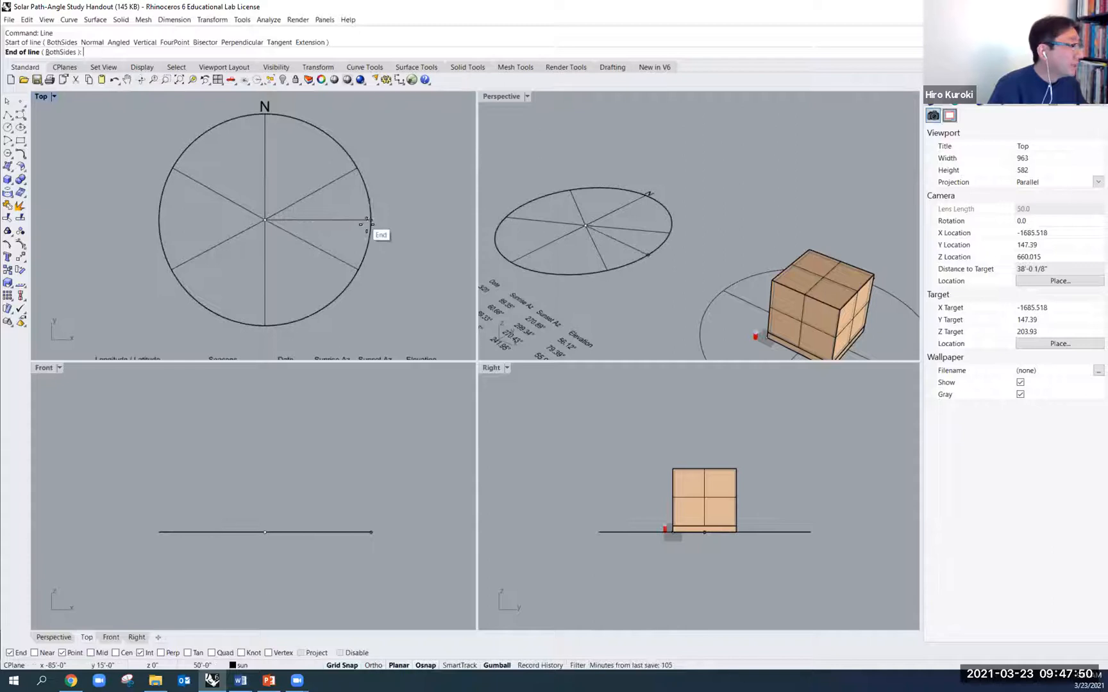
left_click(370, 220)
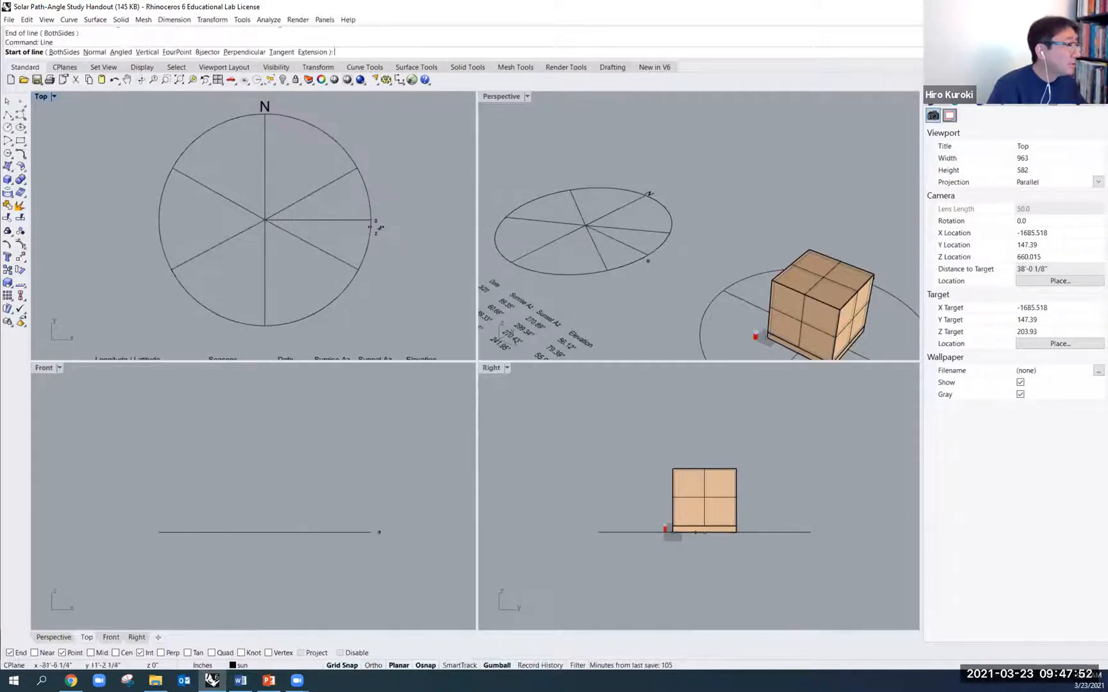
Draw a line from the circle's centre to its west edge point using the Quad object snap
key("Return")
left_click(265, 220)
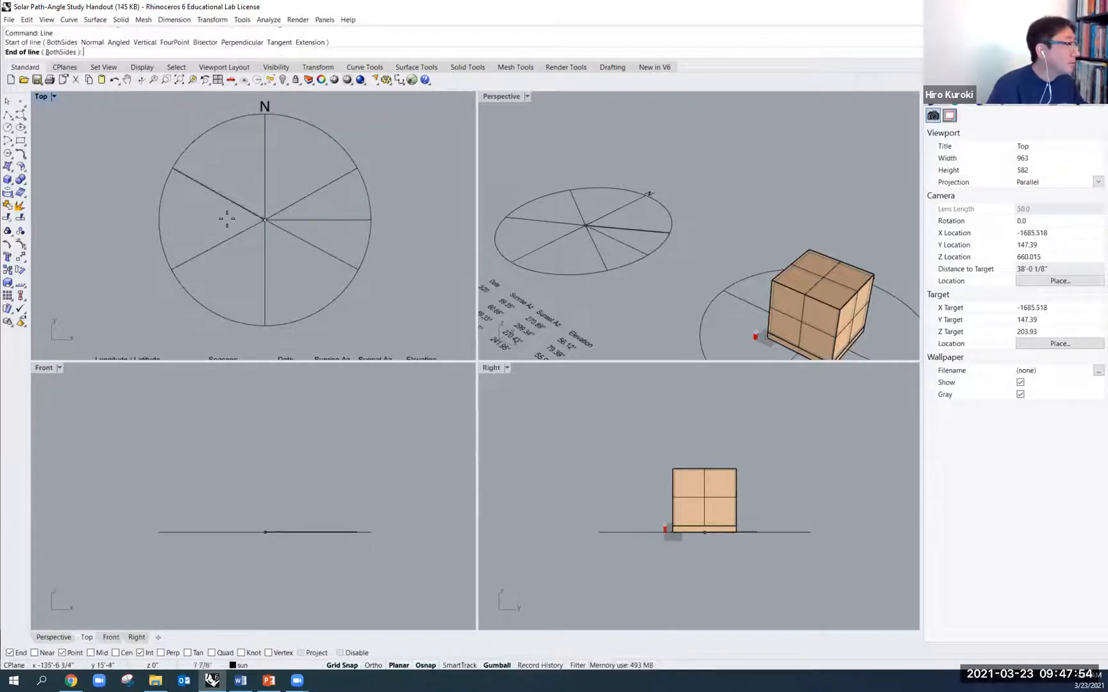
type("per")
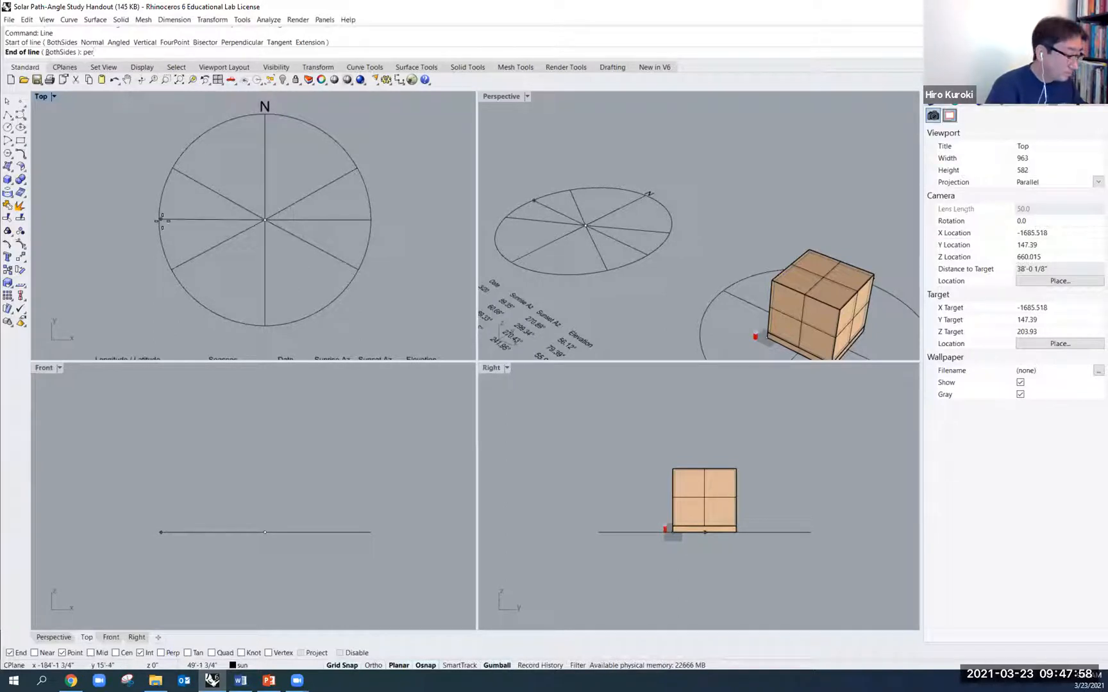
type("u")
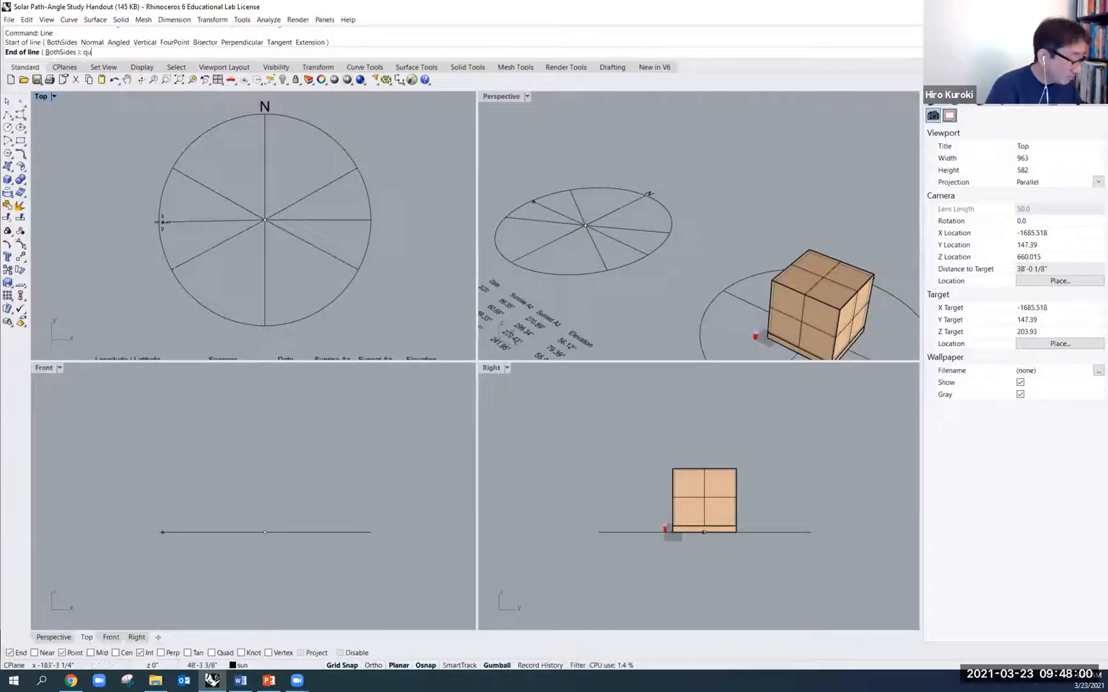
type("ad")
key("Return")
left_click(153, 223)
key("Return")
key("Escape")
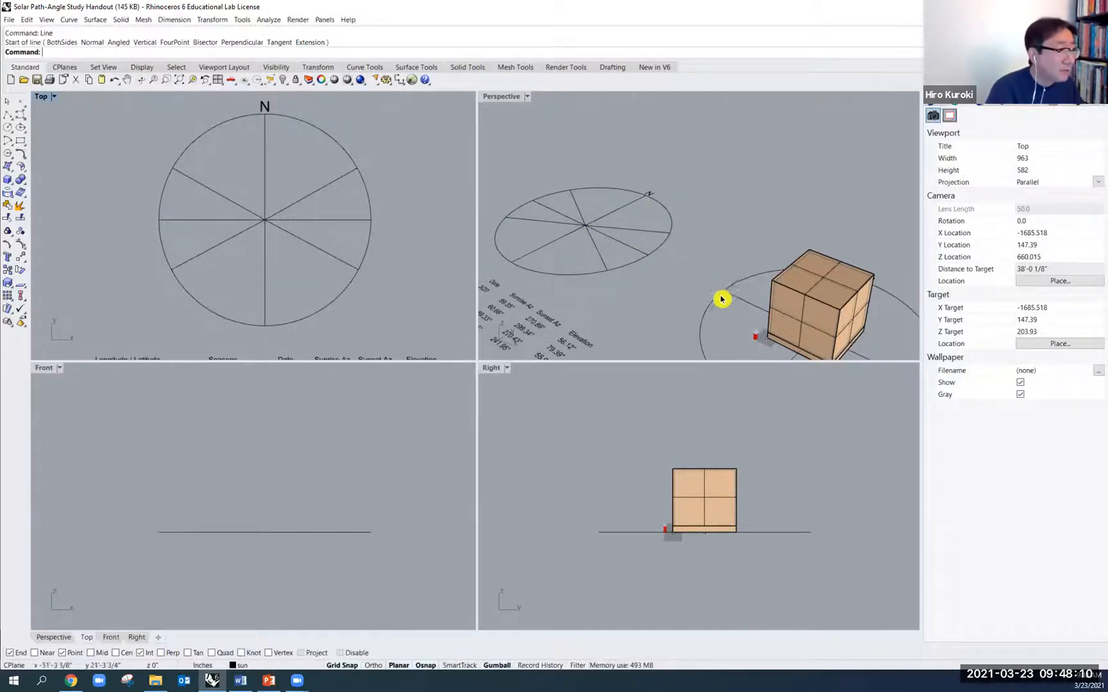
Check the seasonal elevation angles in the table and identify the circle's south radius in the Perspective view
scroll(386, 278, "down", 6)
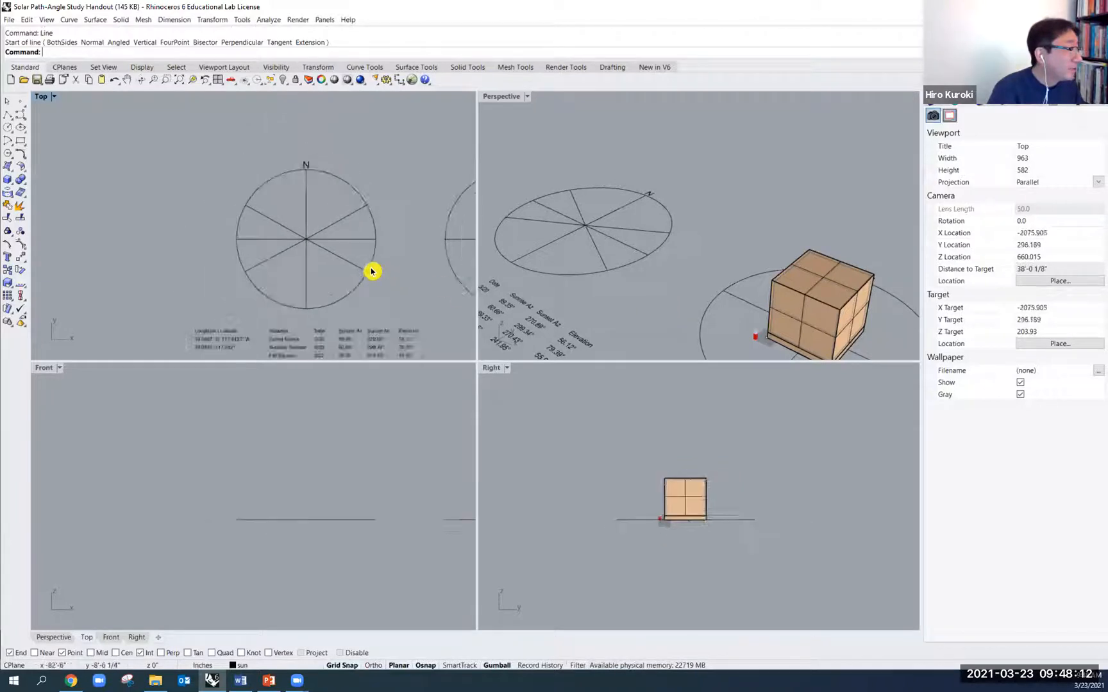
right_click_drag(359, 265, 289, 214)
scroll(324, 277, "up", 5)
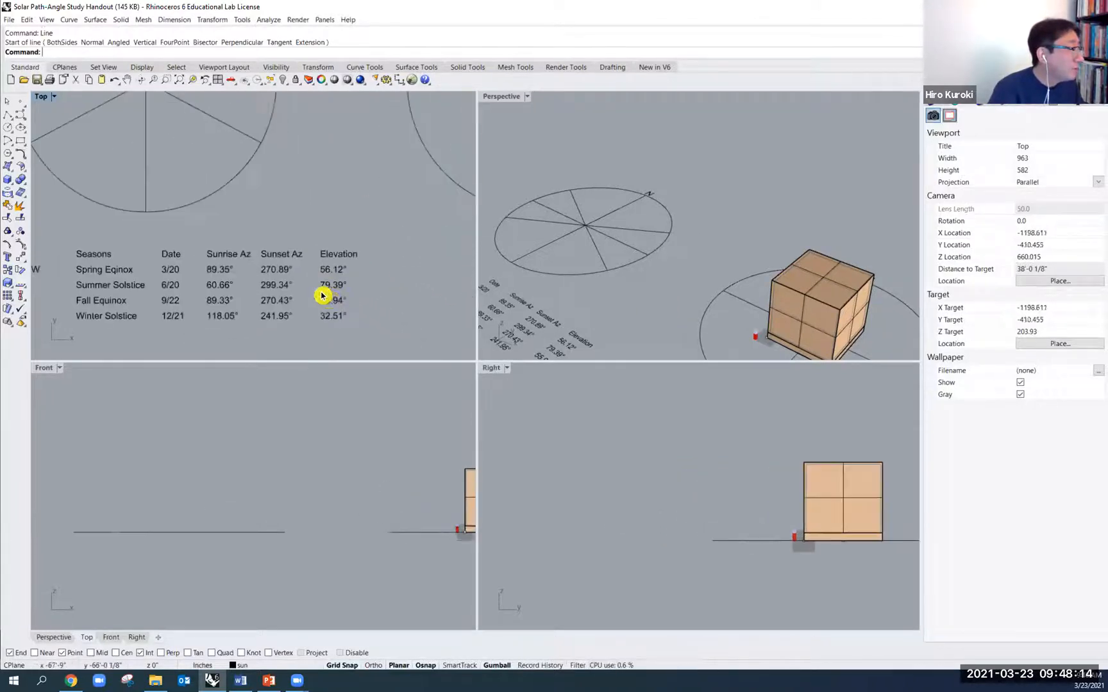
right_click_drag(372, 306, 405, 277)
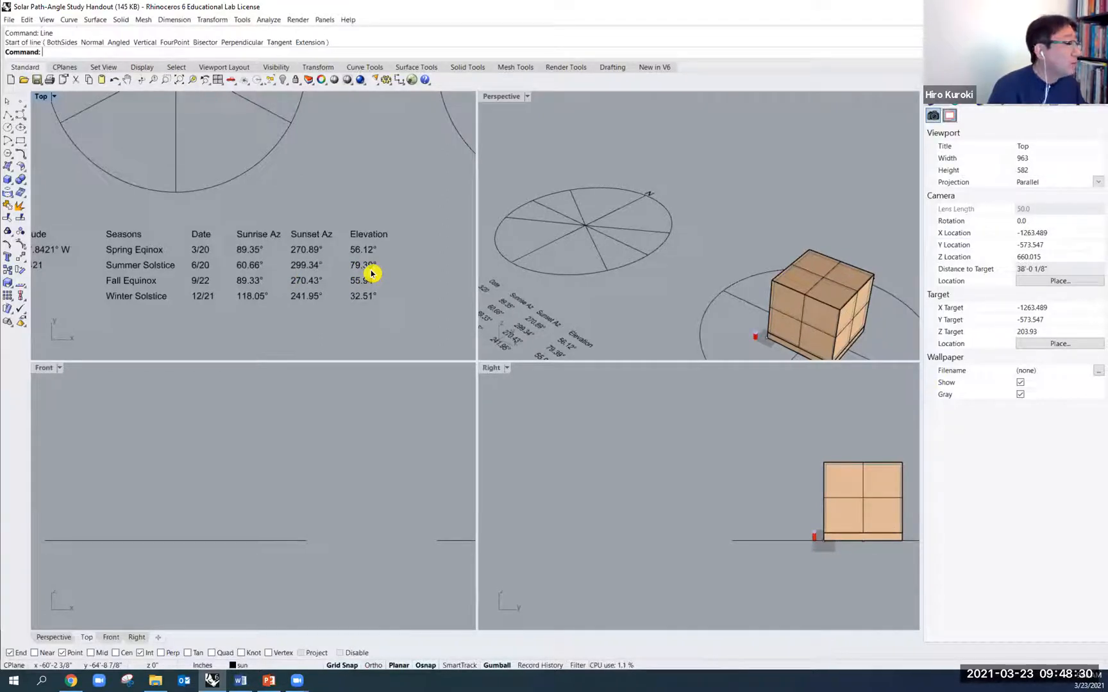
left_click(556, 255)
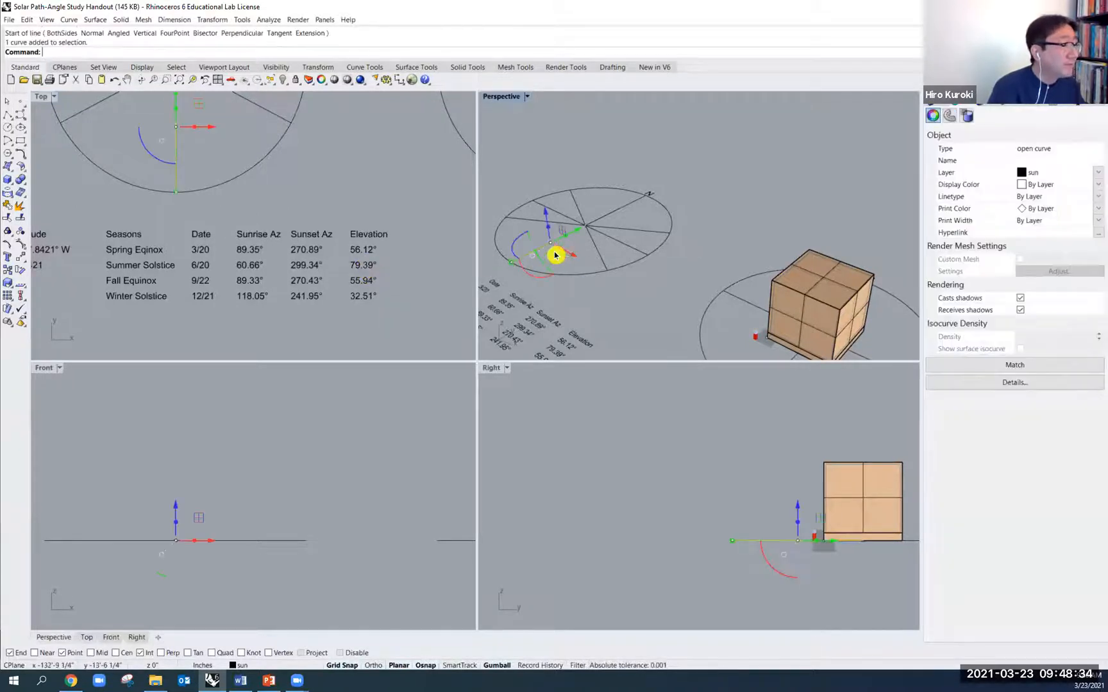
left_click(598, 275)
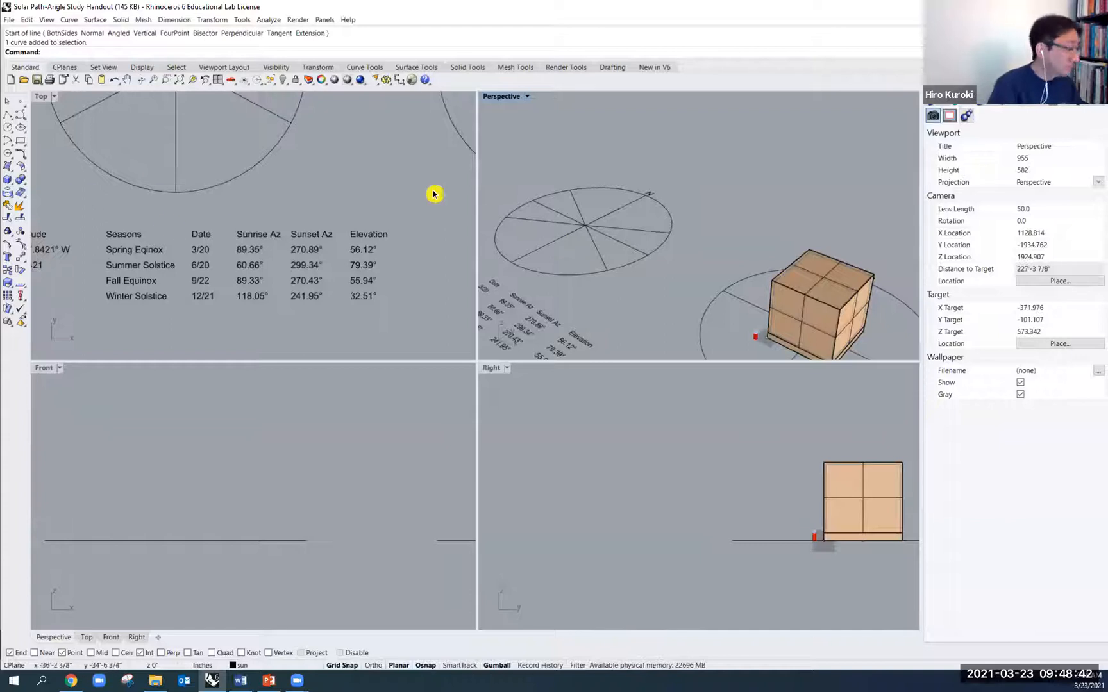
Rotate a copy of the sun-path circle's south radius by -79.39° with Rotate3D, using the centre-to-east-edge line as the axis
type("Rotate3D")
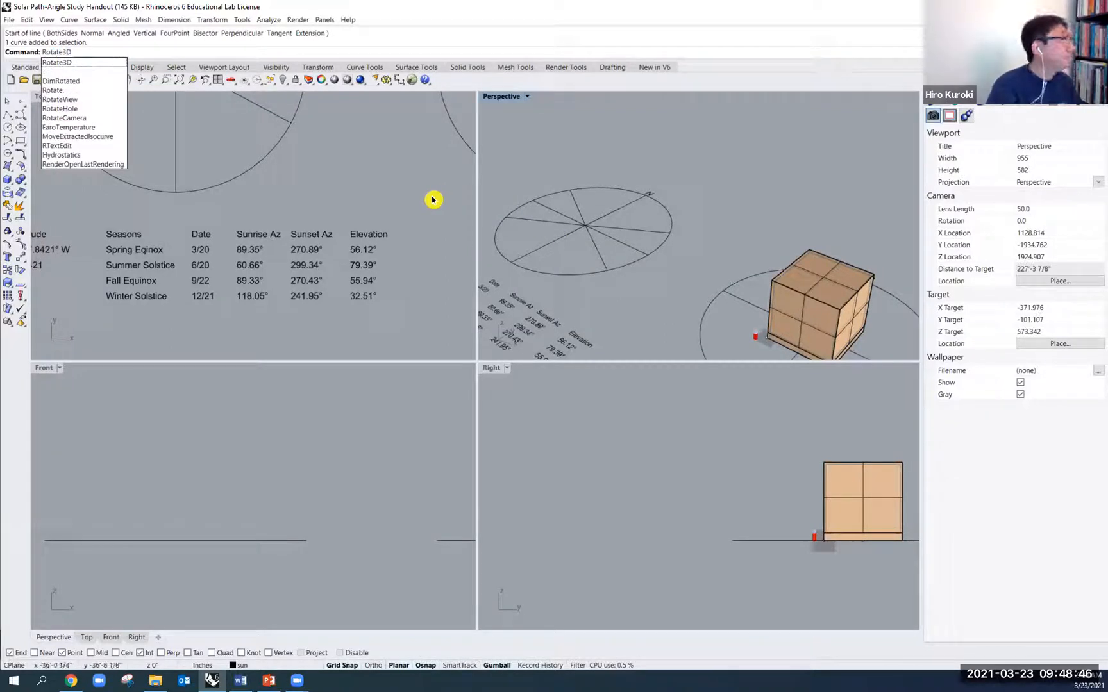
key("Return")
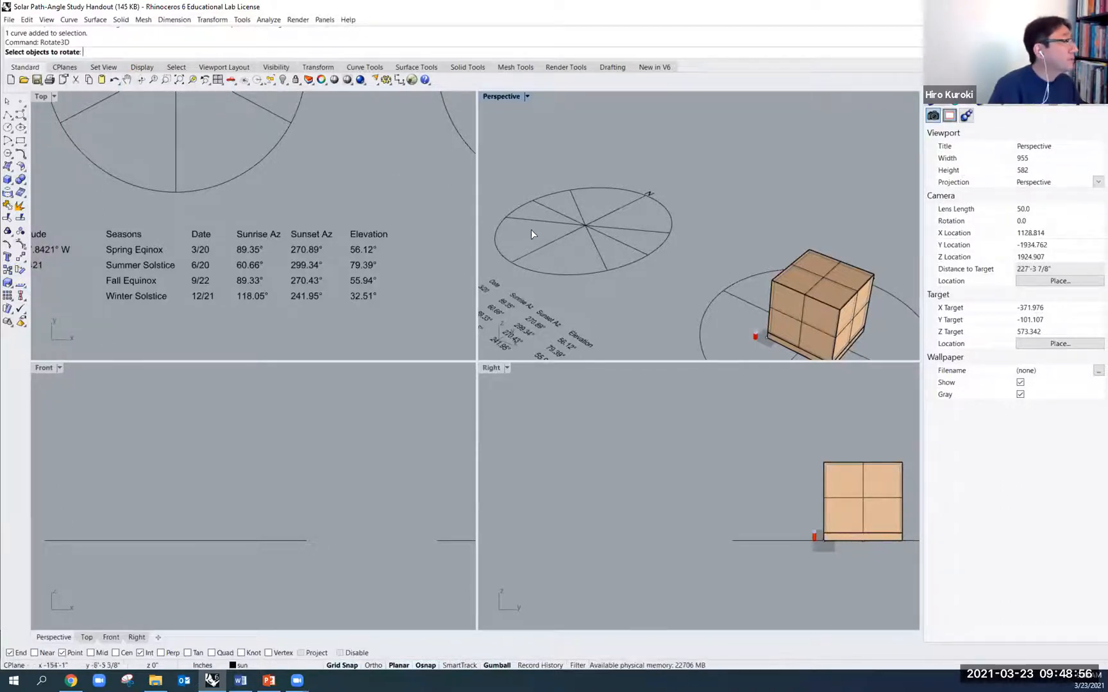
left_click(542, 246)
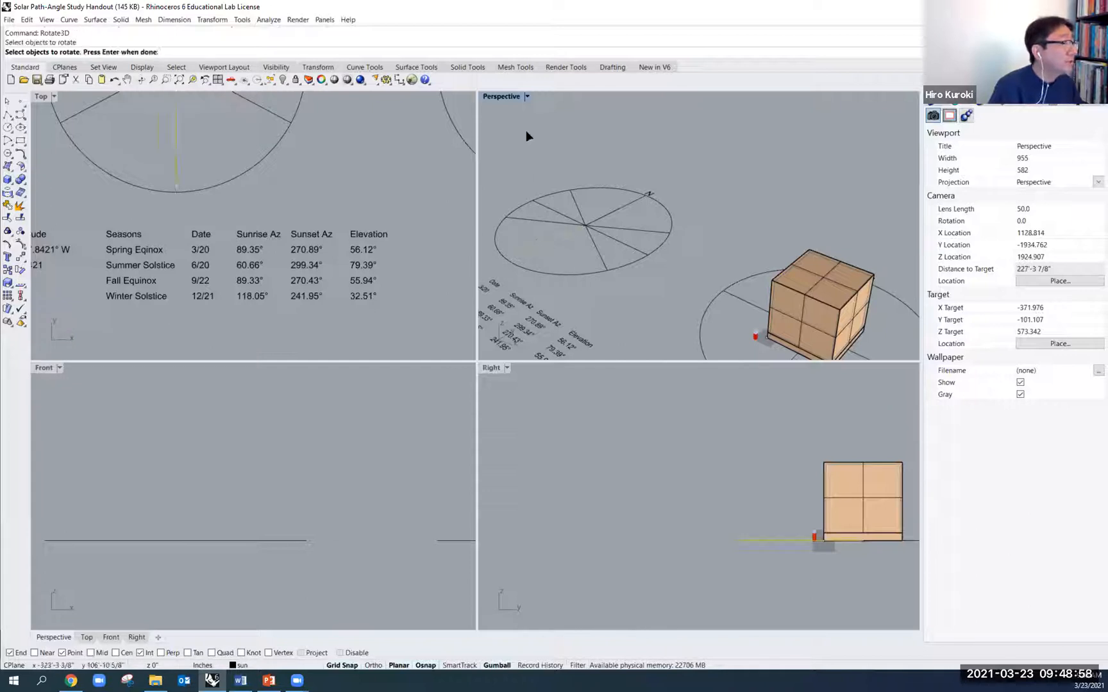
key("Return")
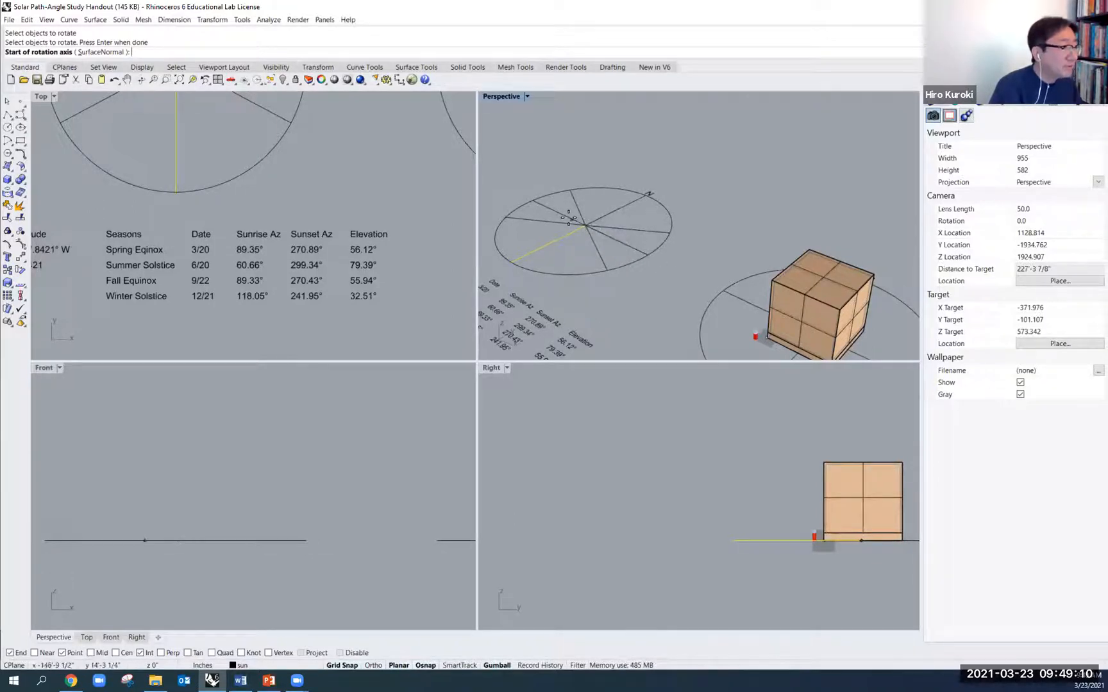
left_click(585, 225)
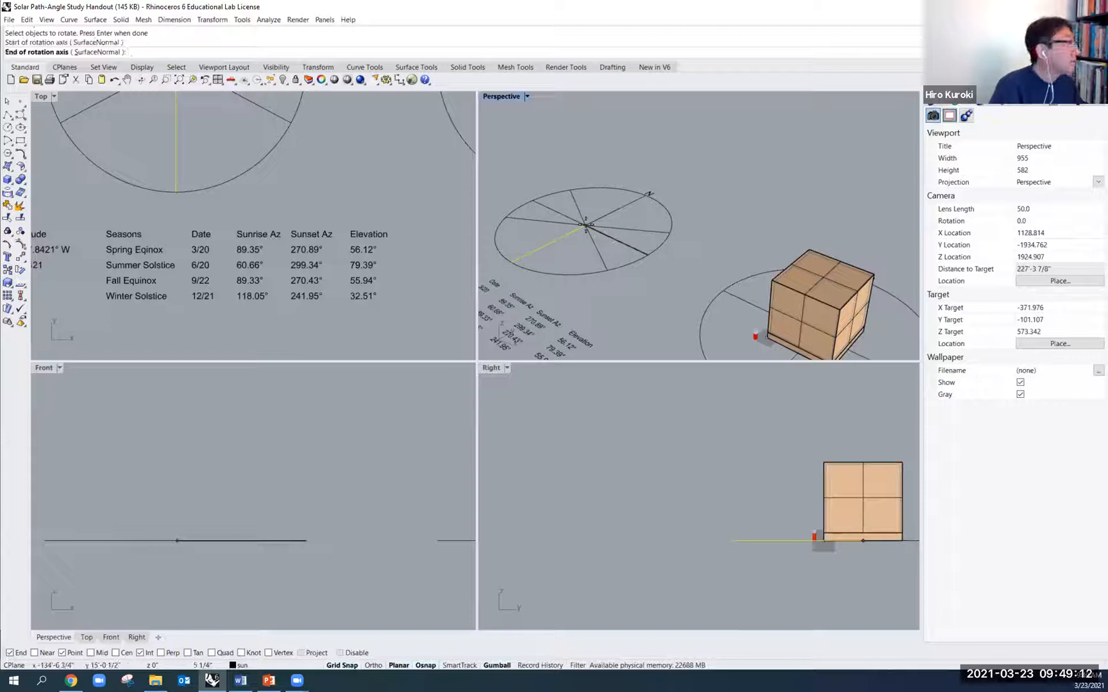
left_click(647, 256)
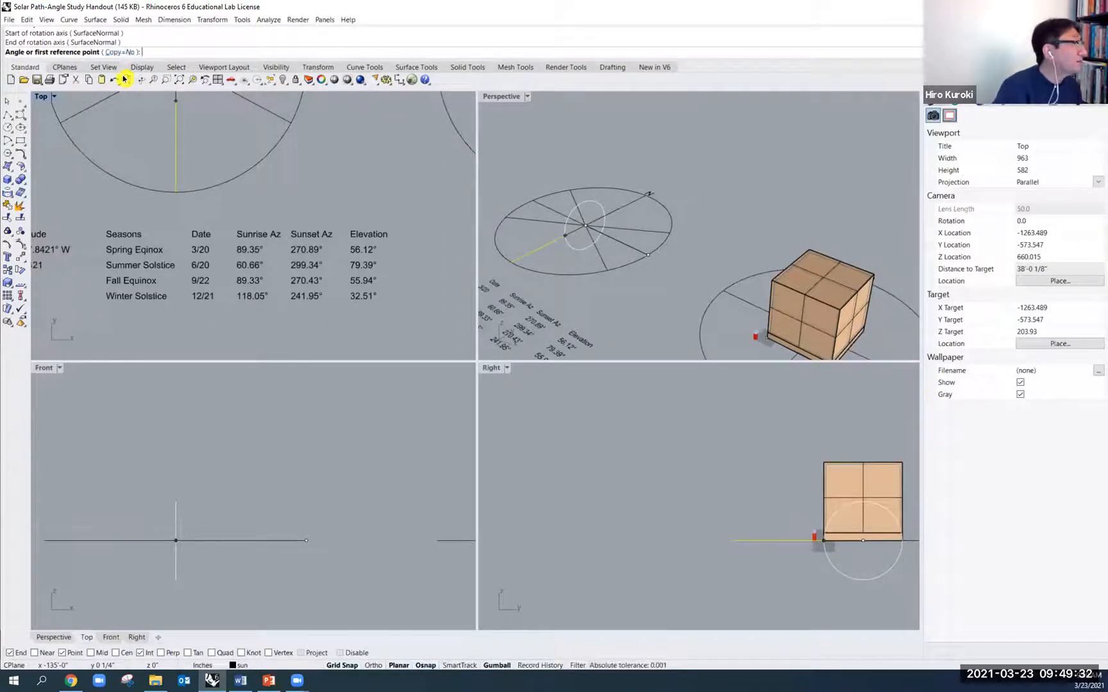
left_click(122, 51)
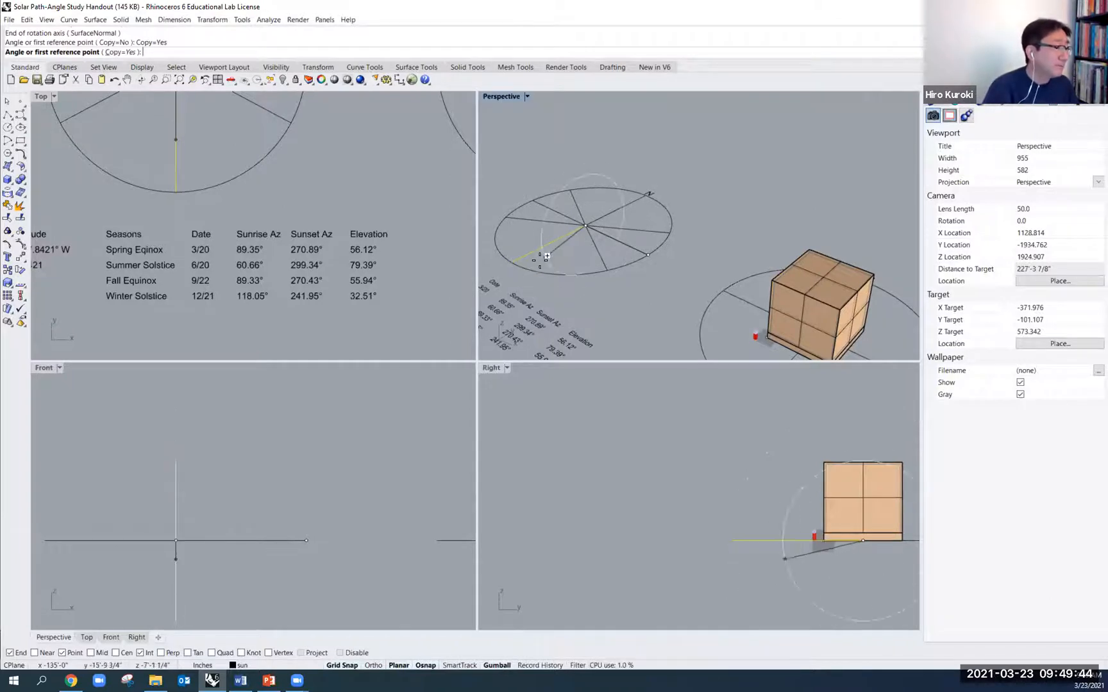
left_click(511, 263)
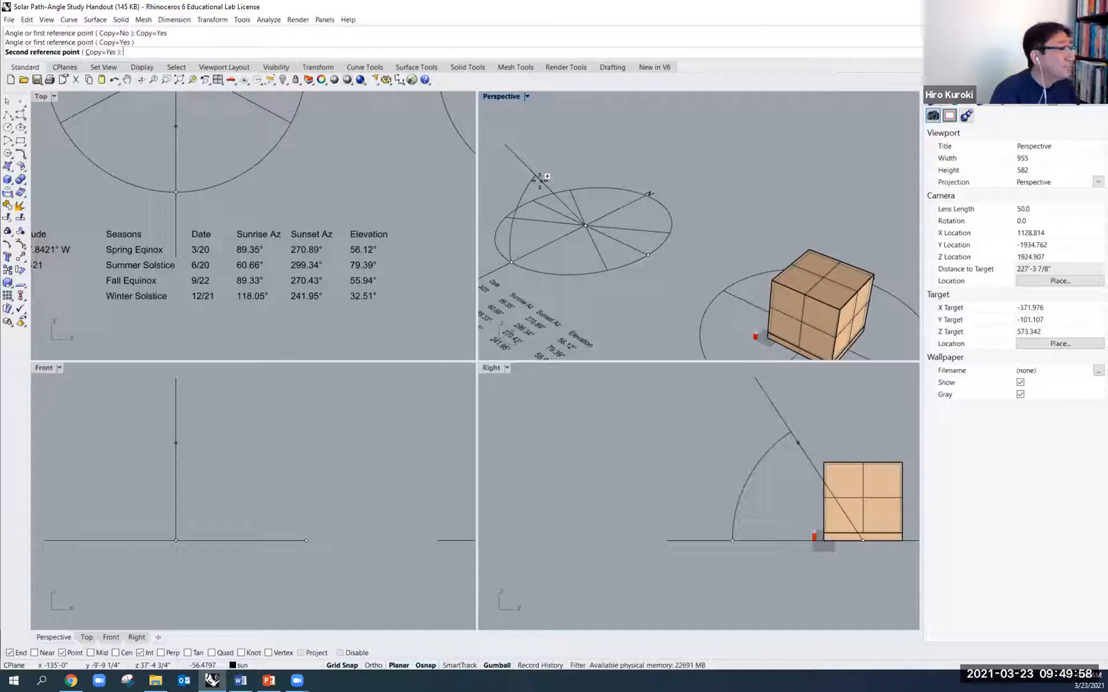
type("79.3")
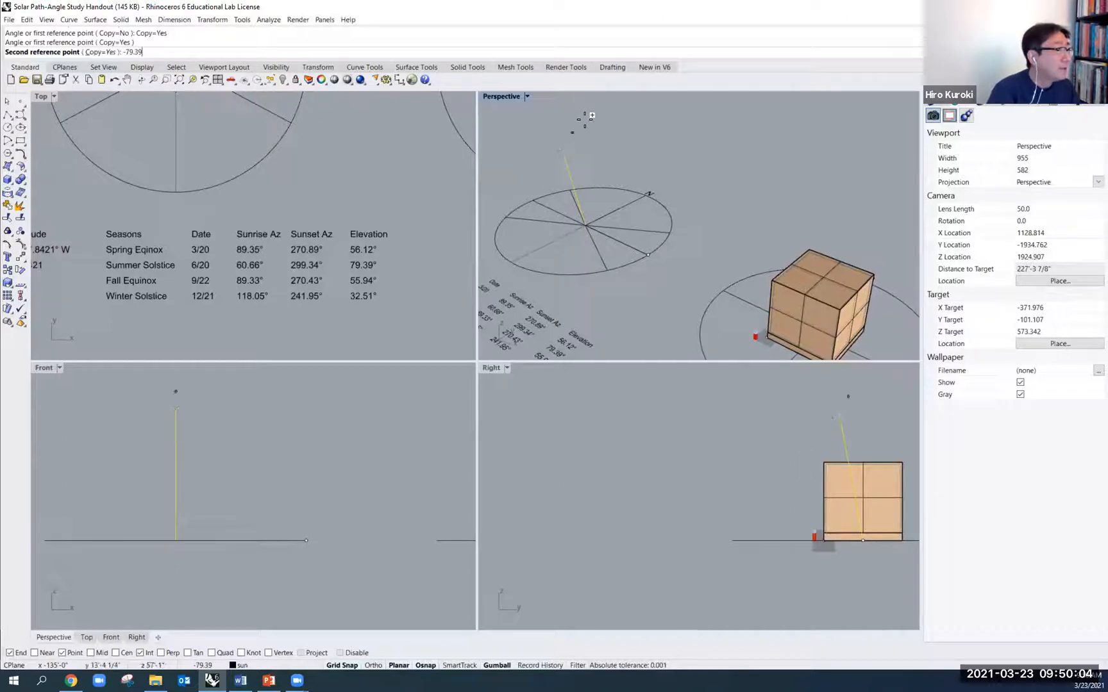
type("9")
key("Return")
right_click(596, 171)
Examine the raised summer solstice elevation line from several angles in the Perspective view
right_click_drag(583, 208, 703, 196)
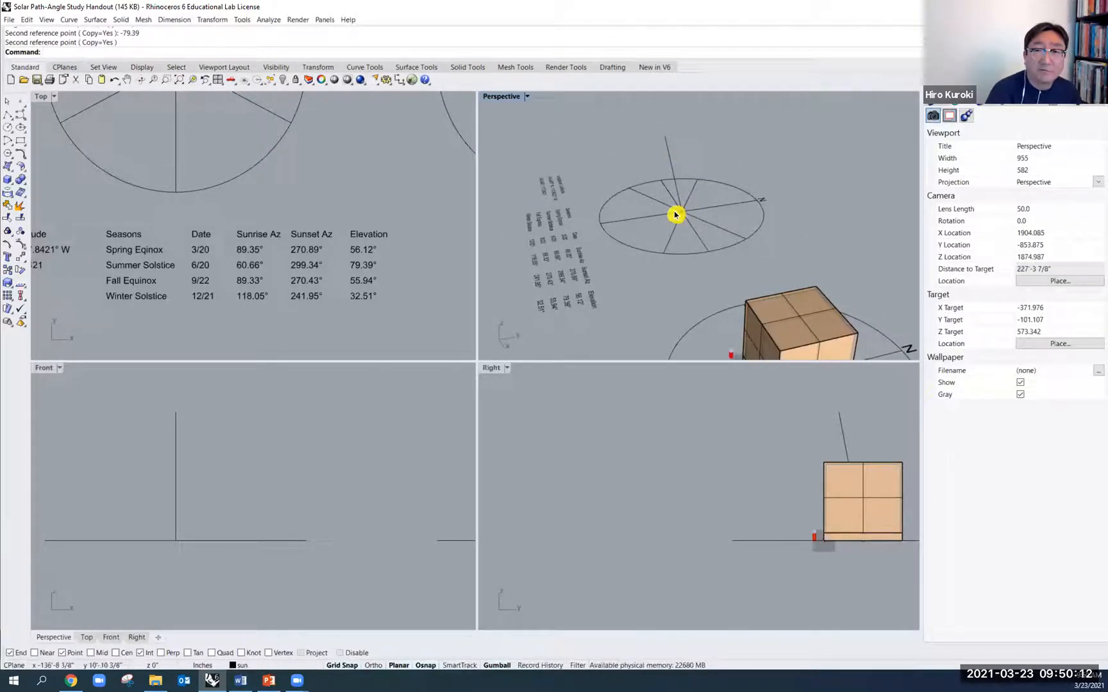
mouse_move(682, 227)
right_mouse_down("shift")
mouse_move(714, 259)
mouse_move(739, 257)
right_mouse_up("shift")
scroll(663, 237, "up", 2)
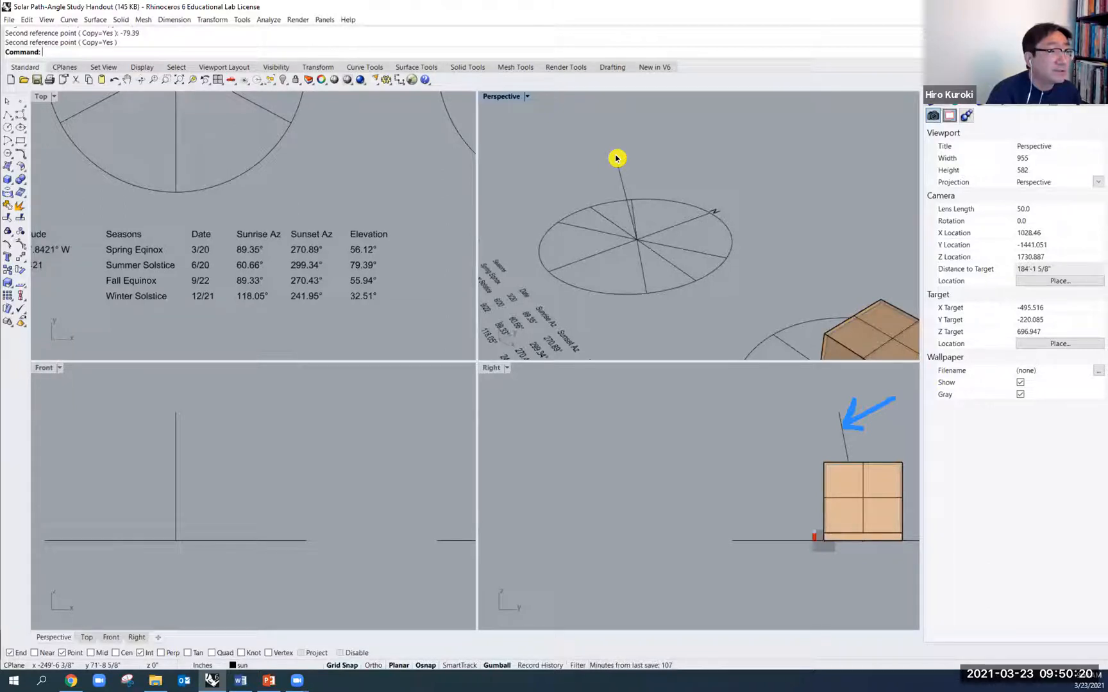
right_click_drag(632, 262, 606, 272)
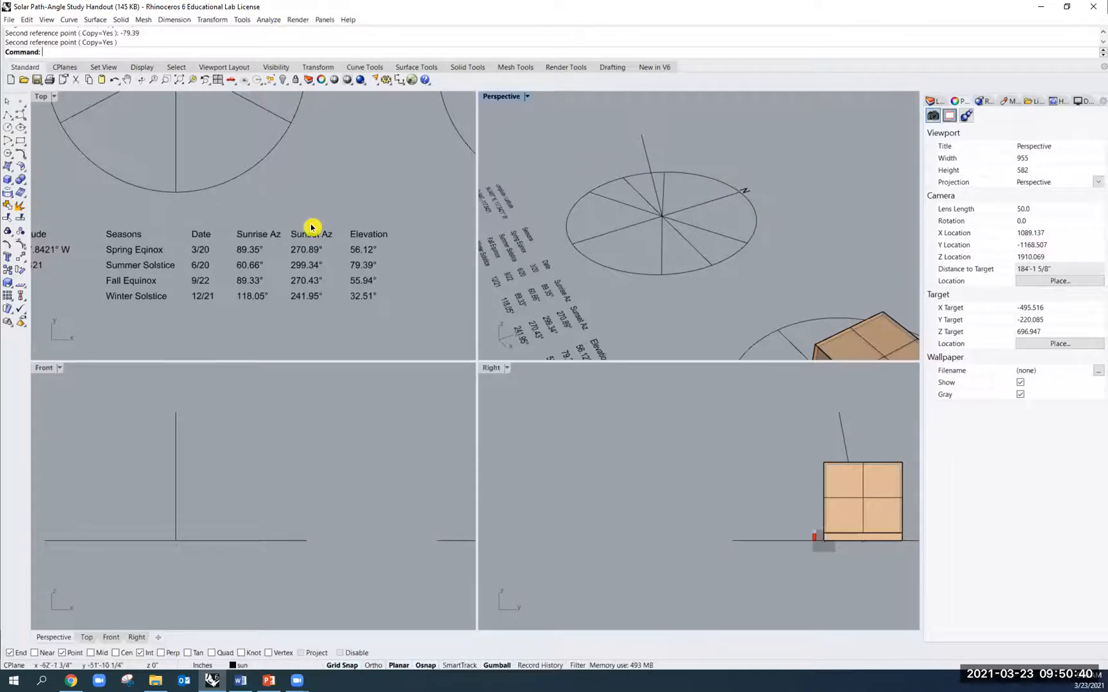
right_click_drag(721, 239, 677, 195)
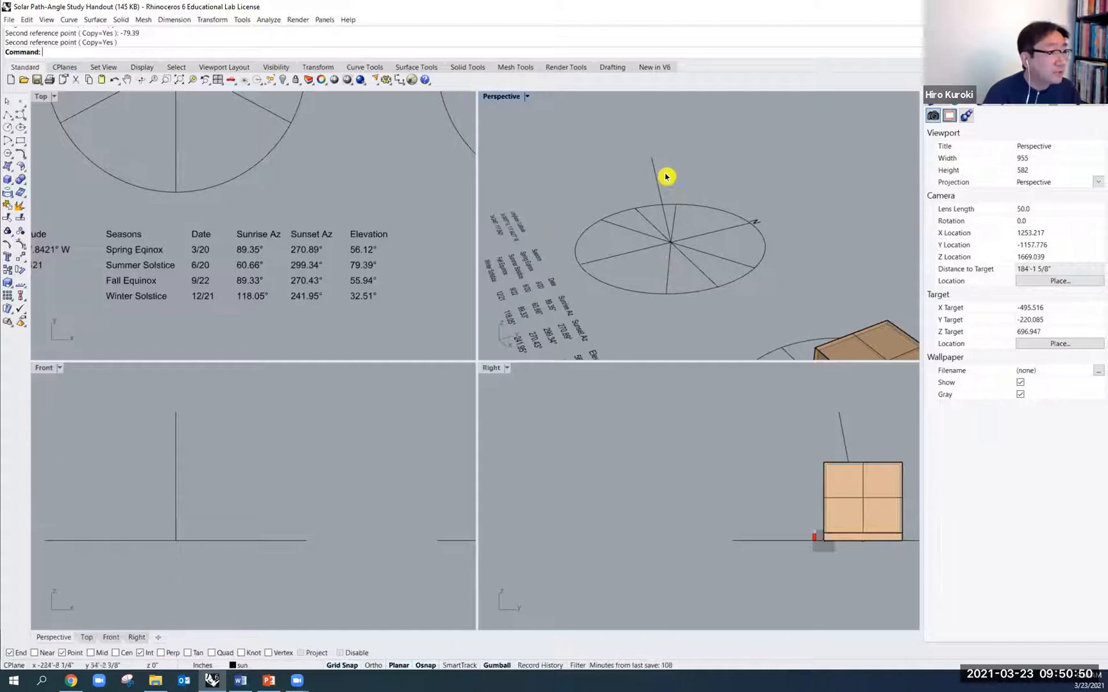
right_click_drag(707, 250, 673, 263)
Hide the box building that covers the elevation line in the Right view
scroll(327, 249, "down", 5)
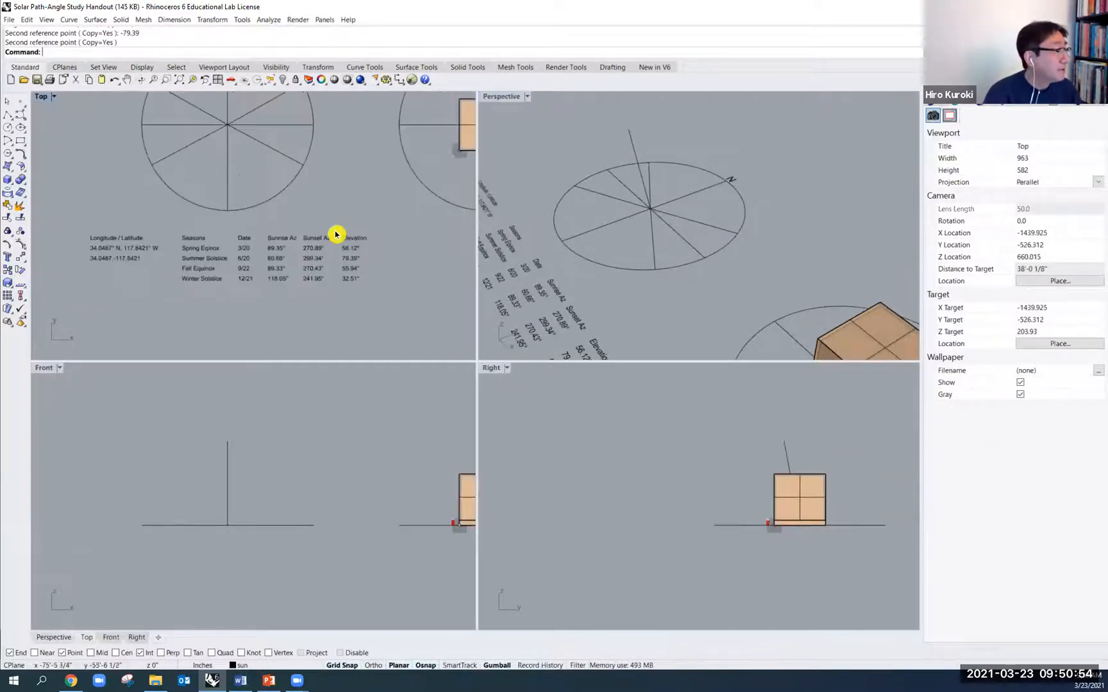
right_click_drag(794, 494, 732, 492)
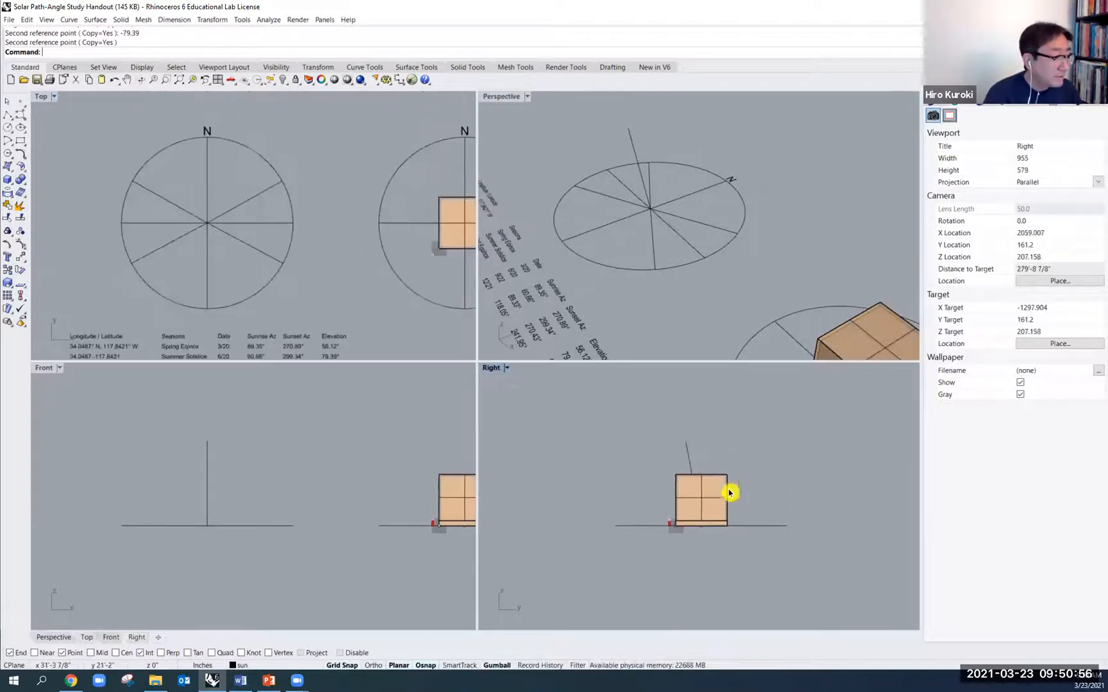
left_click(715, 523)
type("hide")
key("Return")
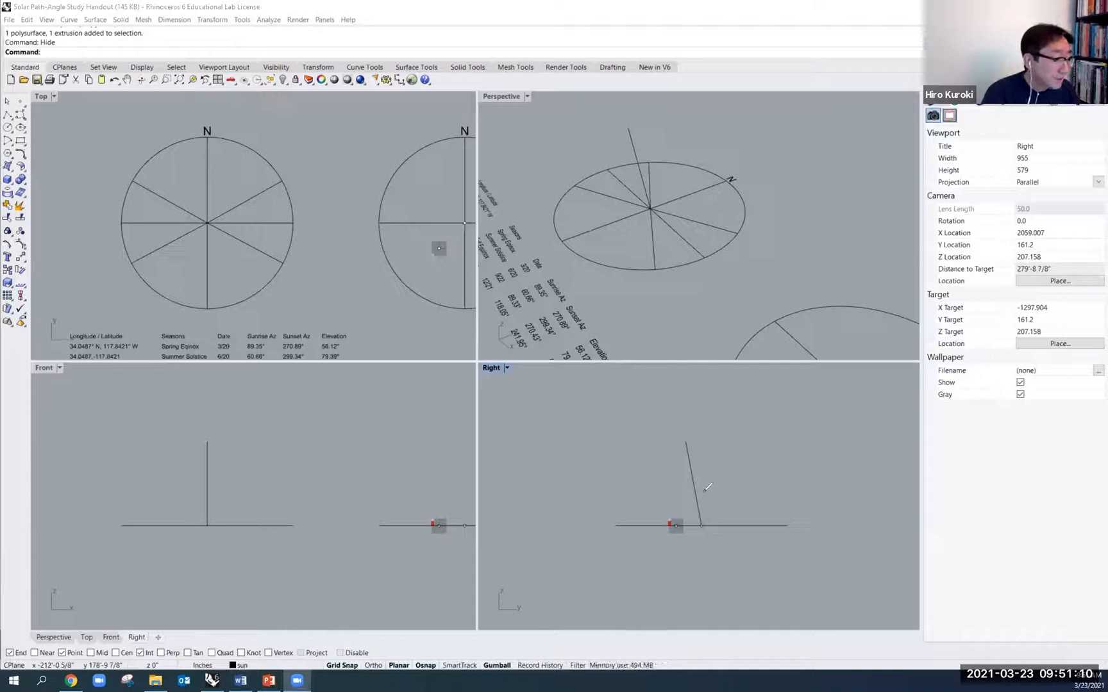
Compare the raised line's angle with the table's Summer Solstice elevation, and identify the sunrise, sunset and peak points in the Perspective view
left_click_drag(703, 491, 663, 529)
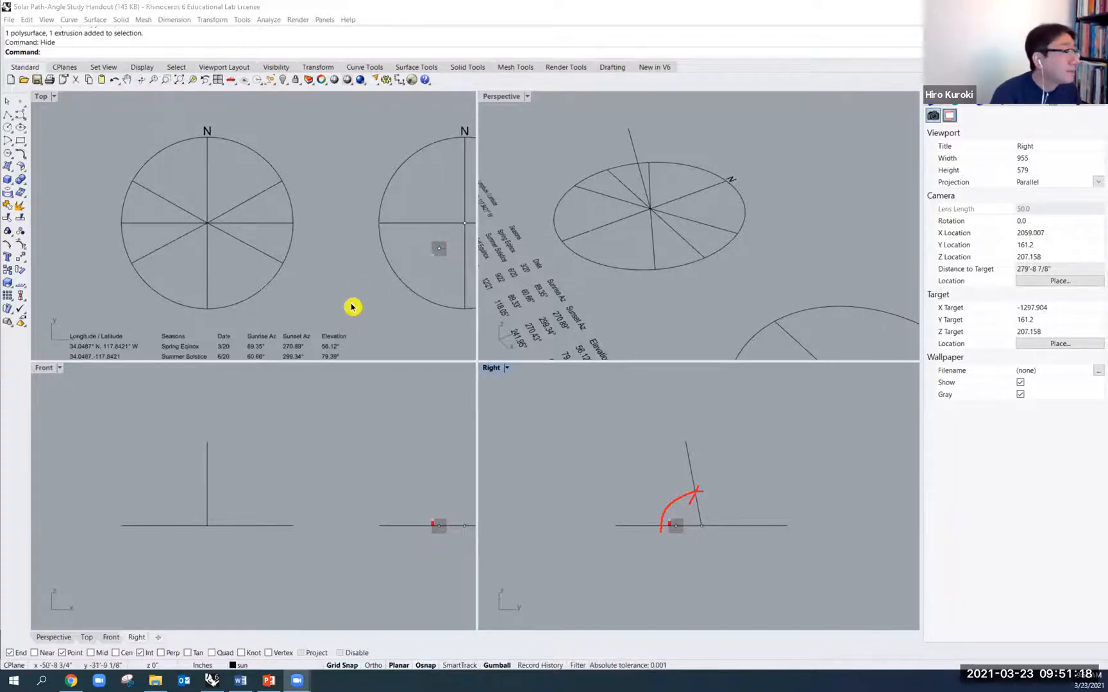
scroll(351, 304, "down", 4)
scroll(346, 307, "up", 5)
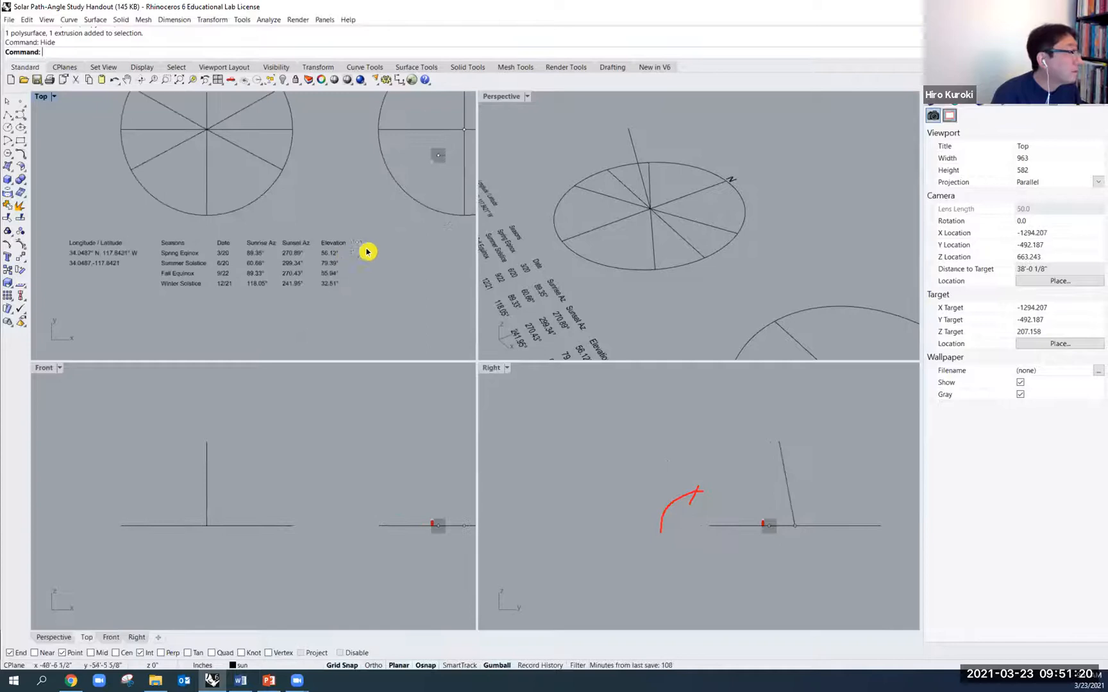
scroll(375, 287, "up", 2)
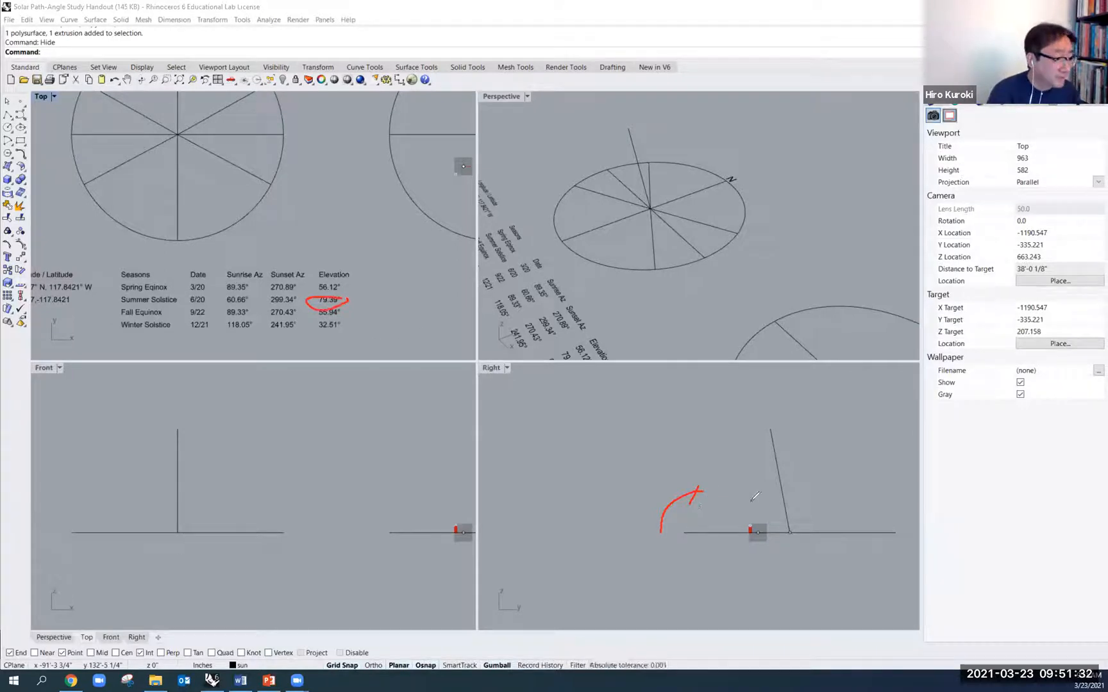
left_click_drag(795, 485, 754, 544)
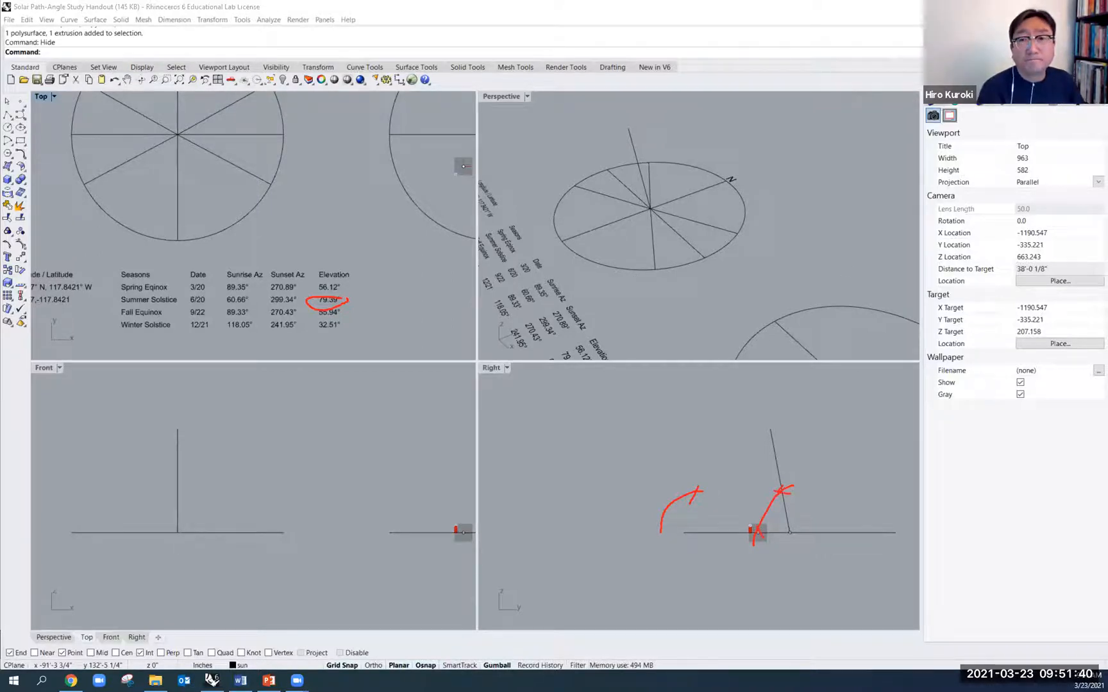
left_click(476, 259)
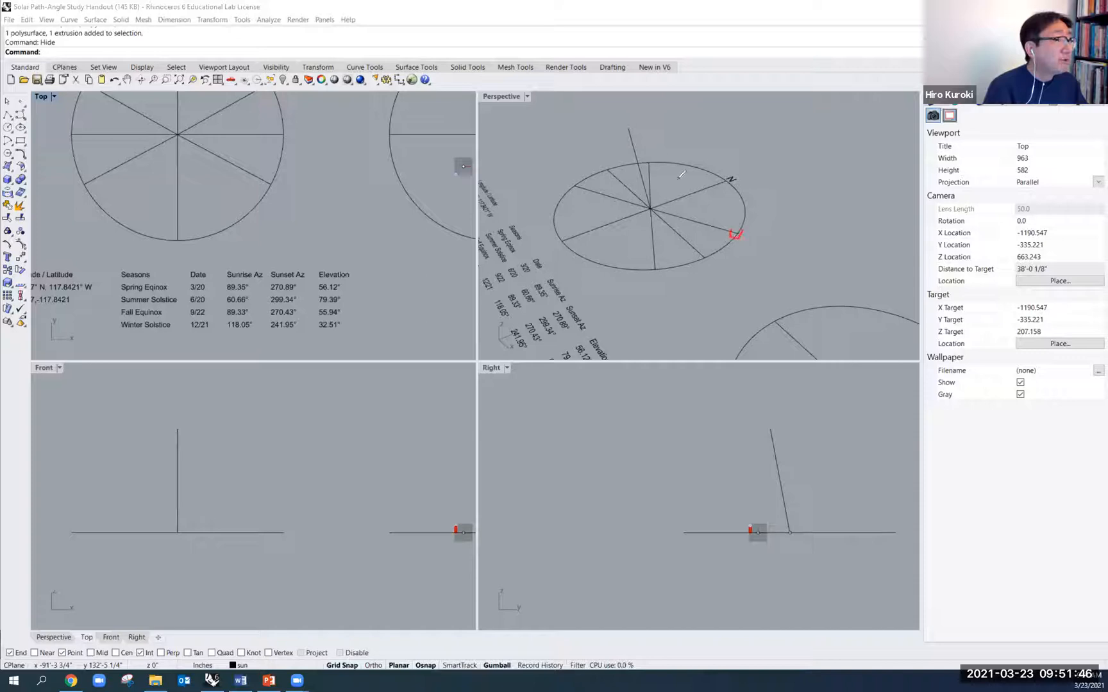
left_click_drag(620, 125, 618, 134)
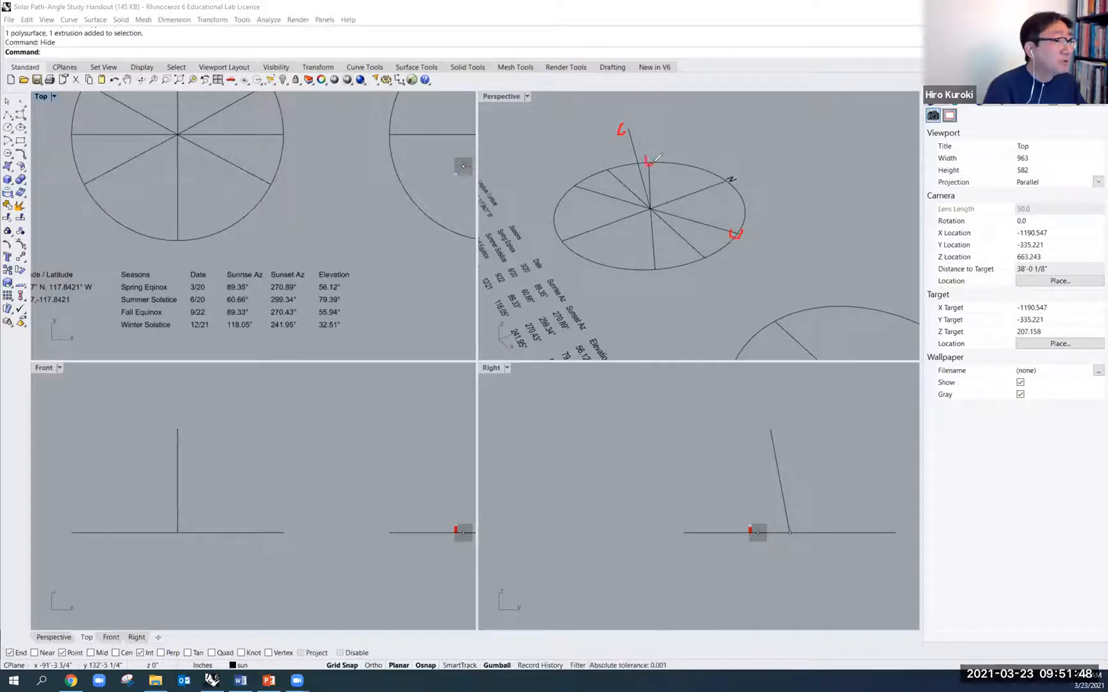
left_click_drag(725, 228, 677, 205)
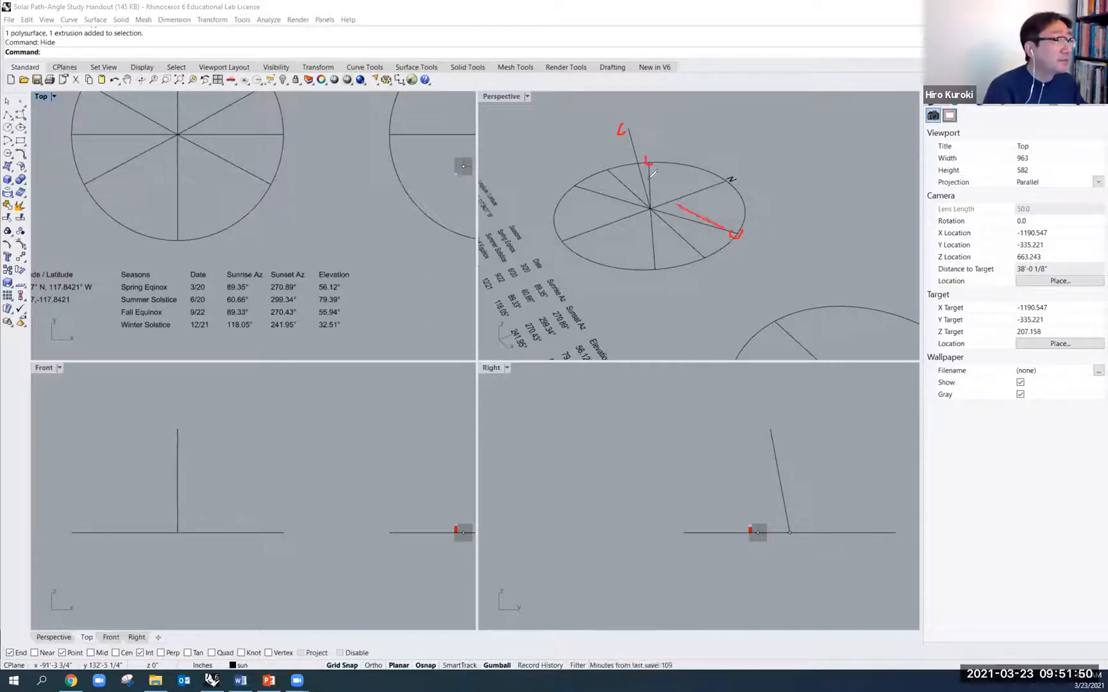
left_click_drag(629, 123, 657, 160)
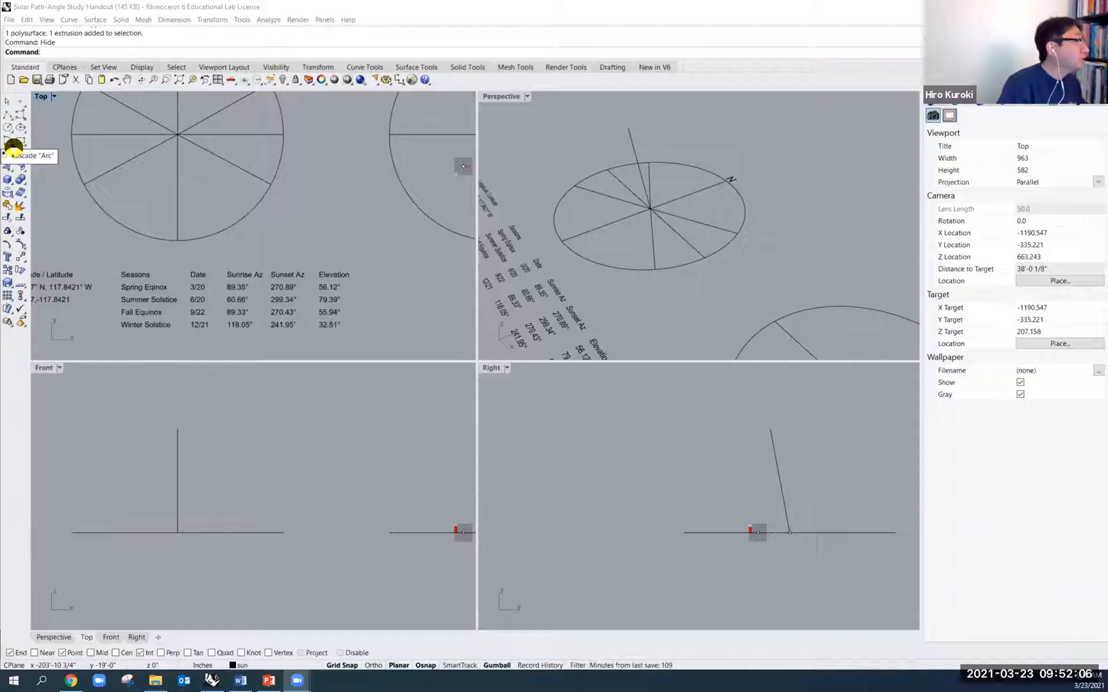
Draw an arc from the summer solstice sunrise point through the raised elevation line's top end to the summer sunset point
left_click(13, 148)
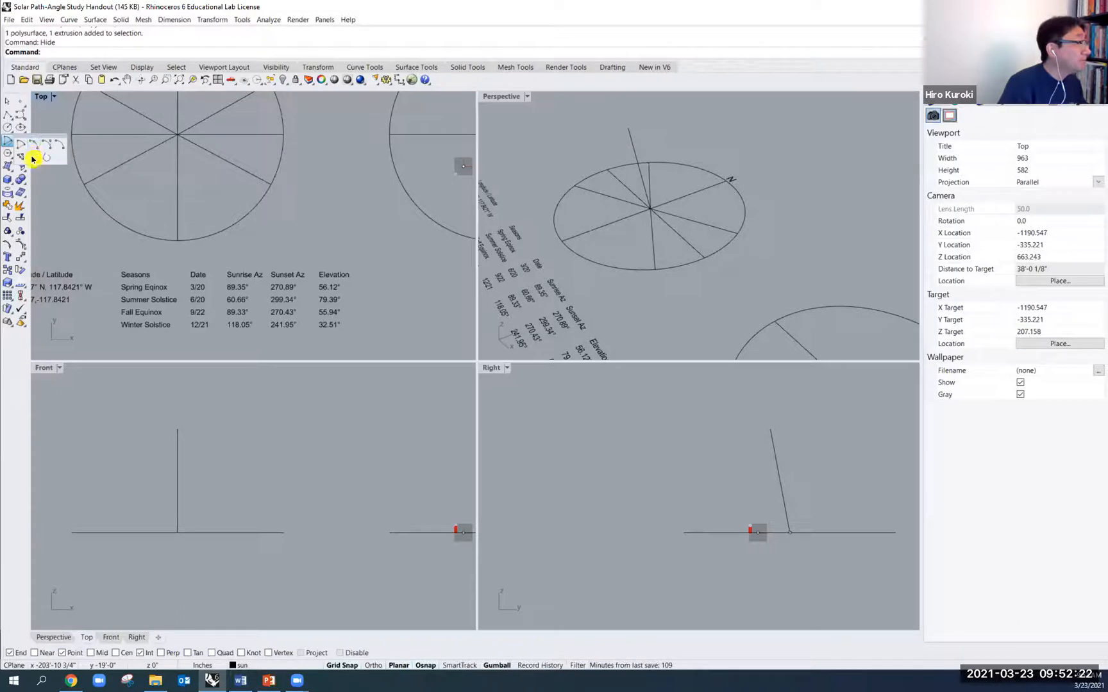
left_click(41, 157)
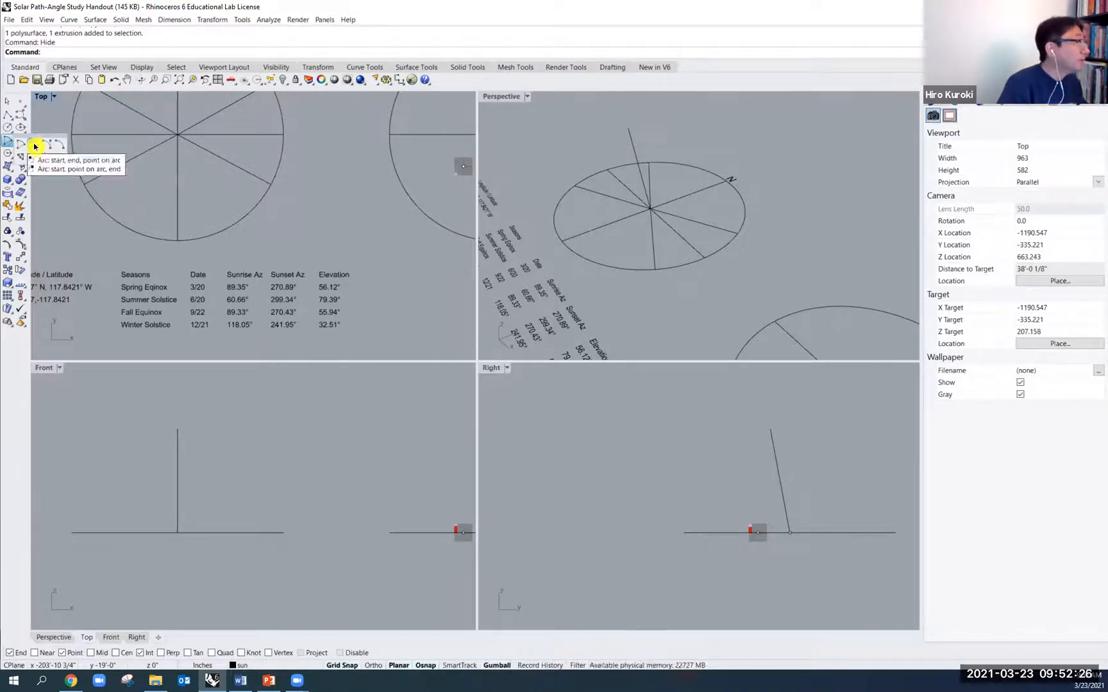
left_click(36, 147)
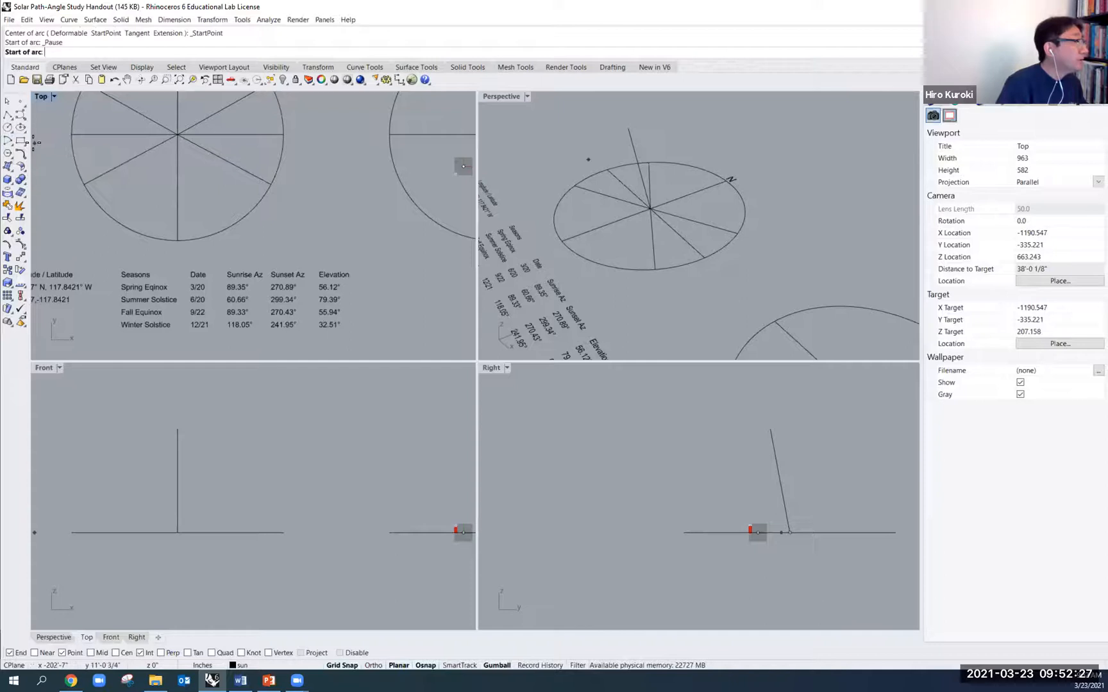
left_click(738, 232)
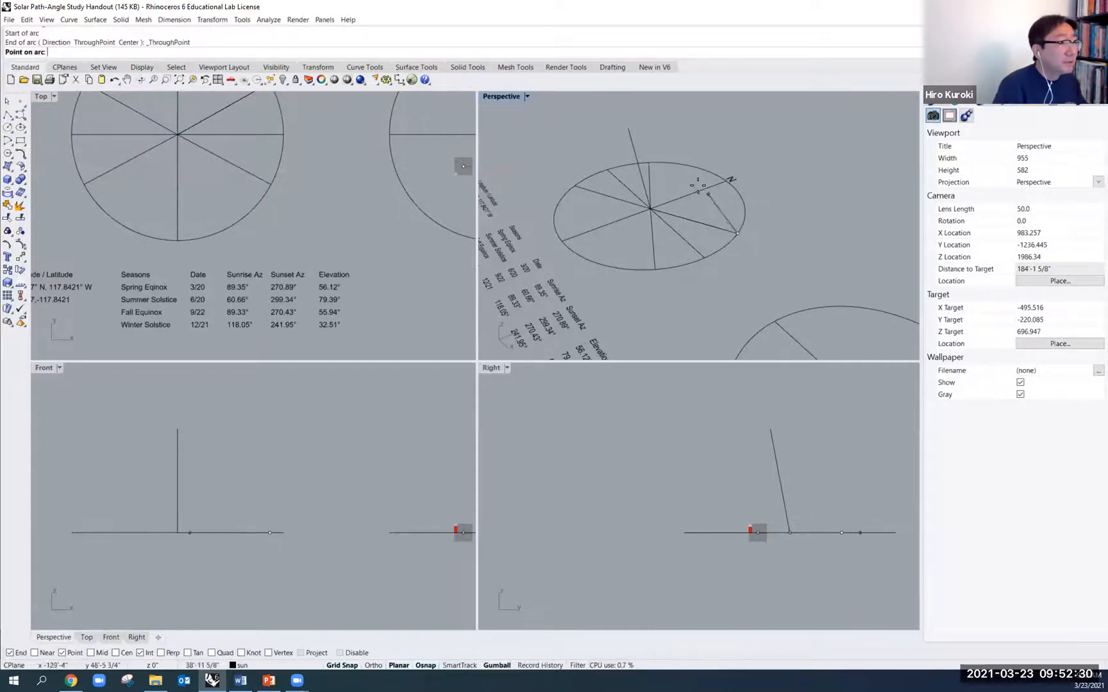
left_click(628, 132)
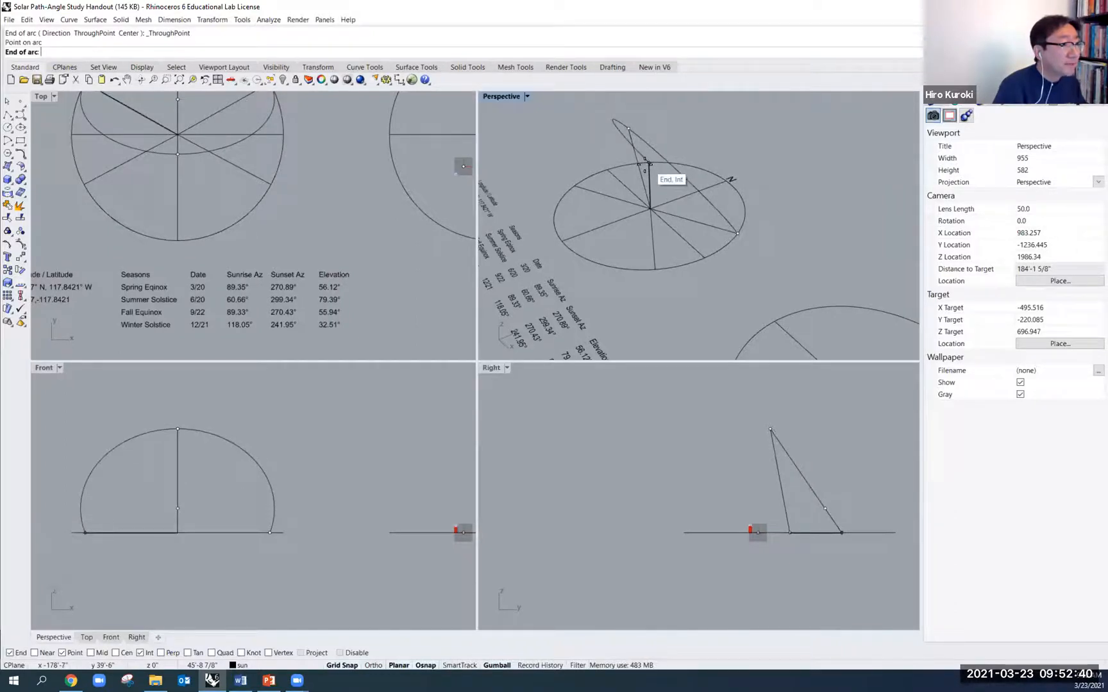
left_click(649, 160)
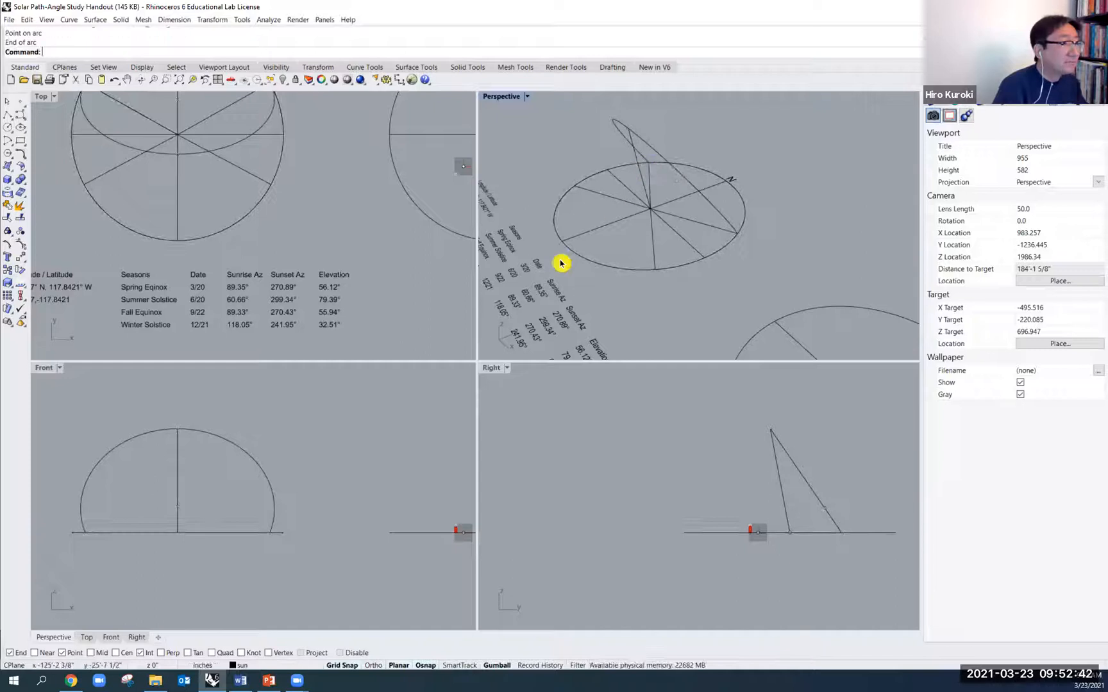
Examine the summer solstice arc in the Perspective and Top views, and review the seasonal azimuth and elevation angles in the table
right_click_drag(700, 264, 744, 289)
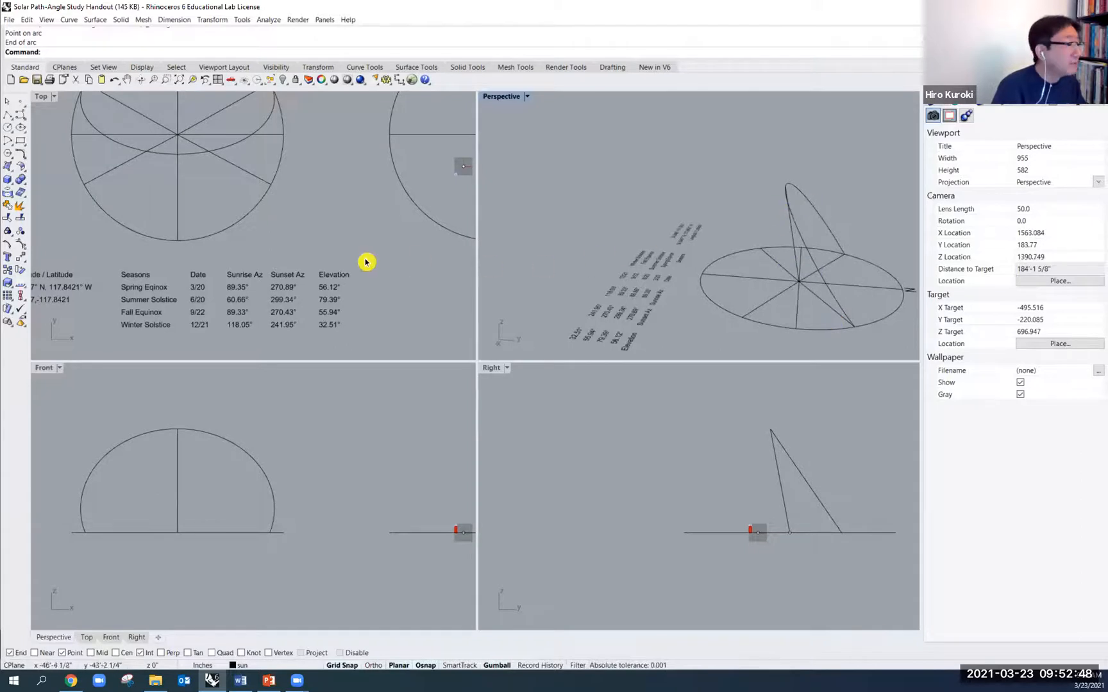
scroll(333, 237, "down", 5)
right_click_drag(334, 236, 331, 273)
scroll(251, 224, "up", 5)
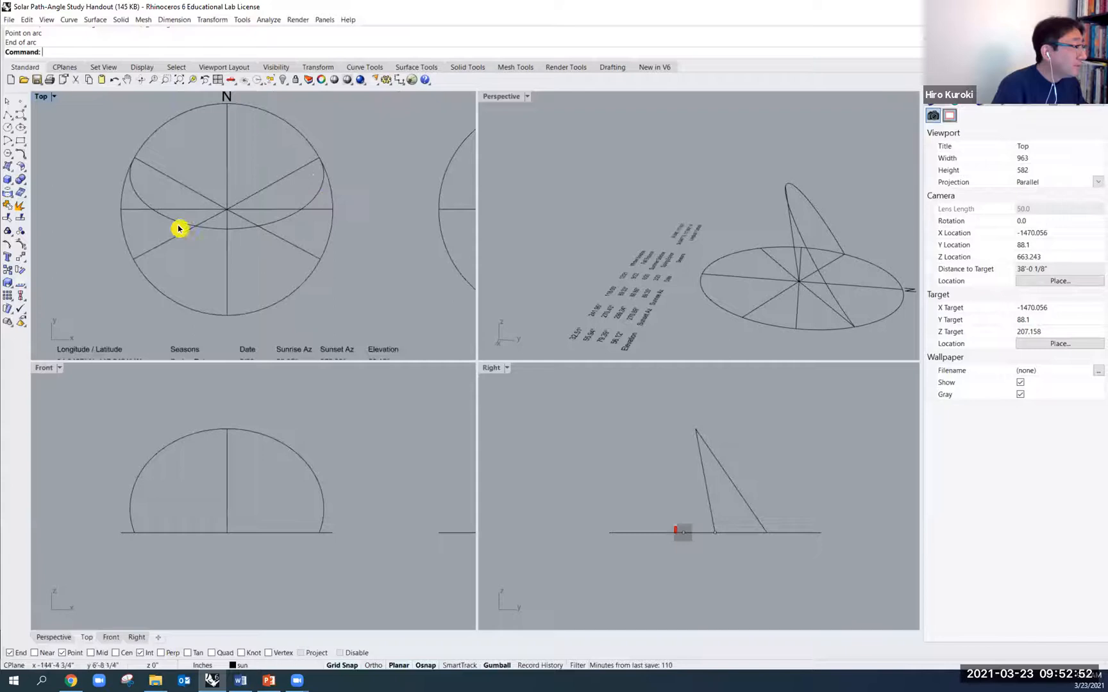
right_click_drag(358, 218, 342, 246)
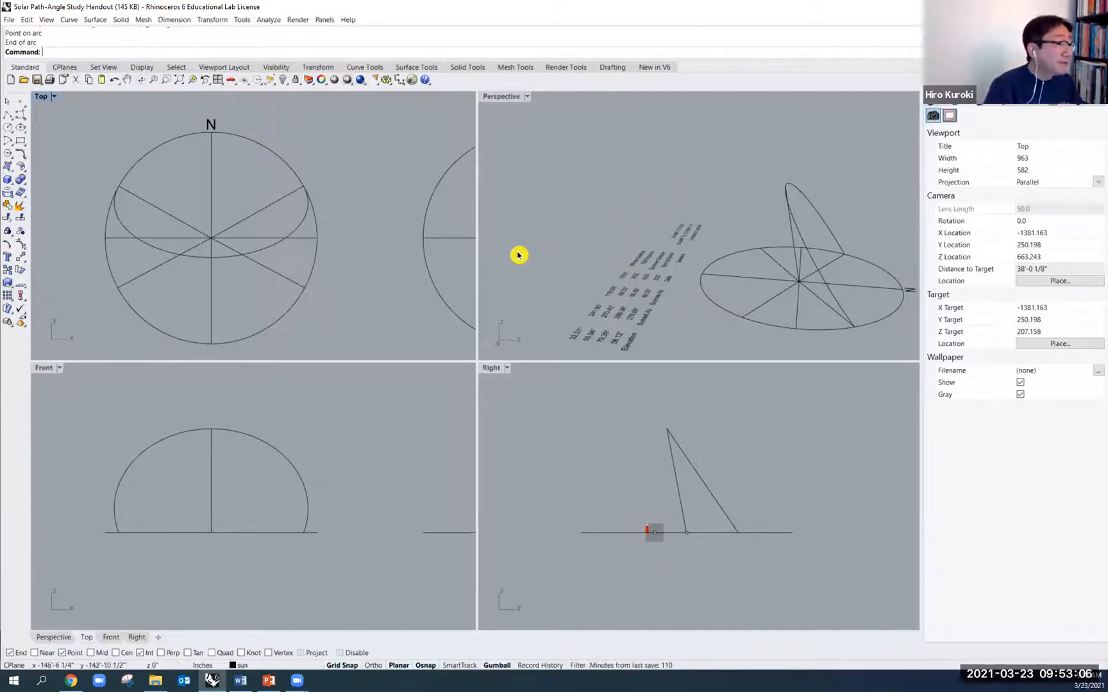
scroll(359, 277, "down", 2)
right_click_drag(358, 277, 325, 270)
scroll(327, 276, "up", 4)
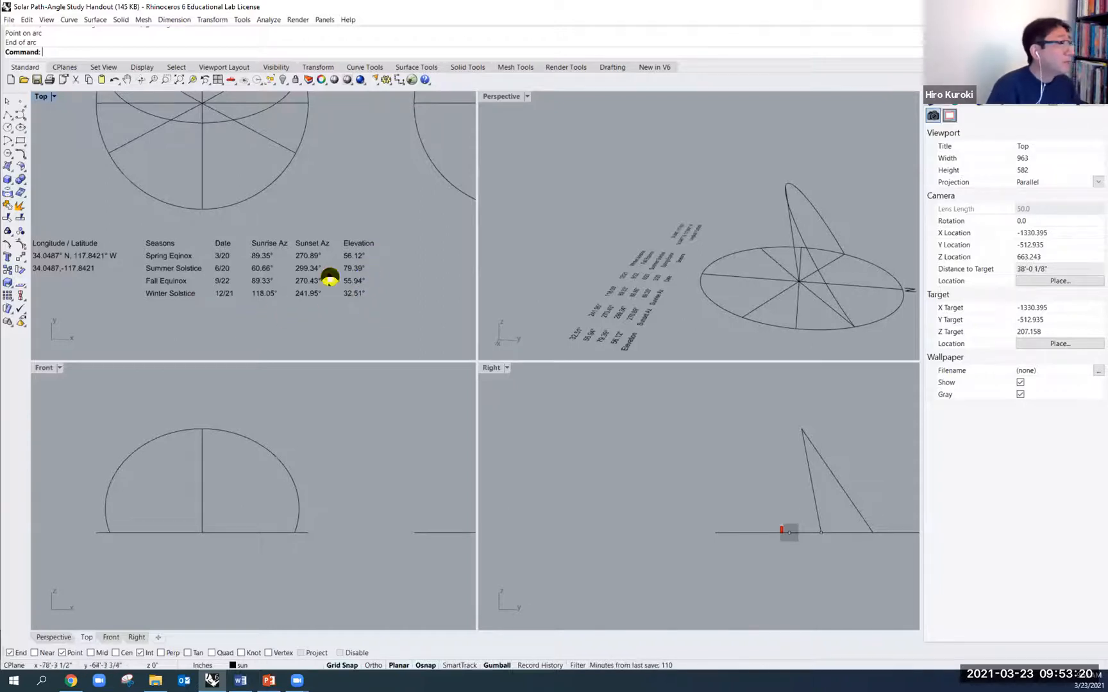
scroll(364, 274, "up", 2)
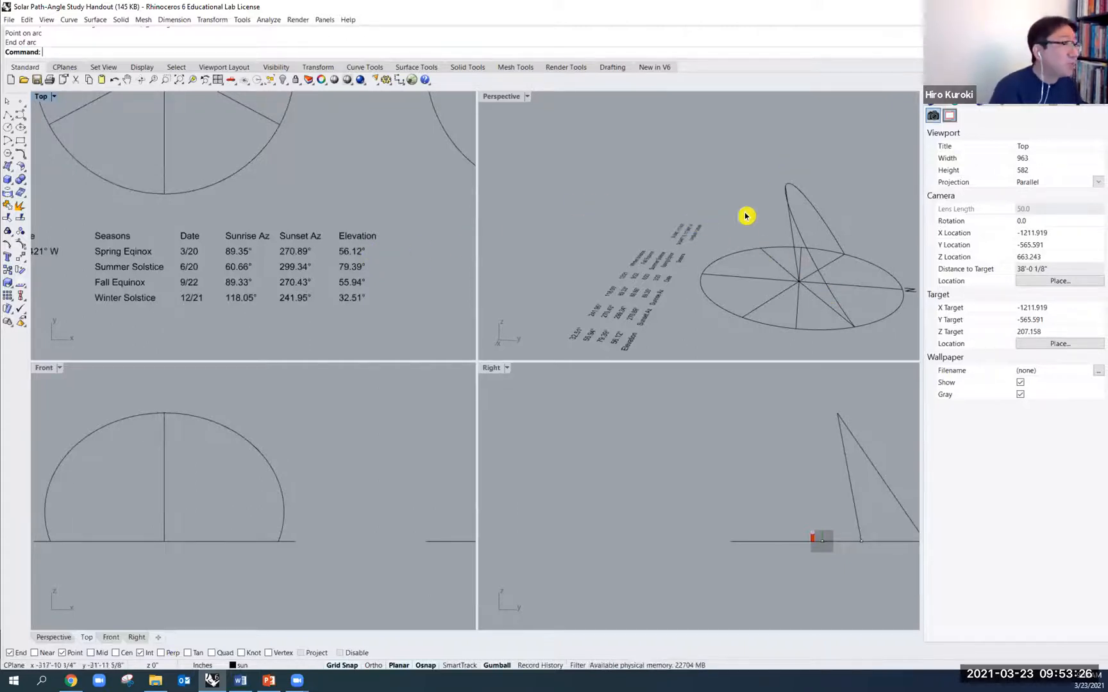
right_click_drag(613, 289, 808, 314)
left_click(564, 296)
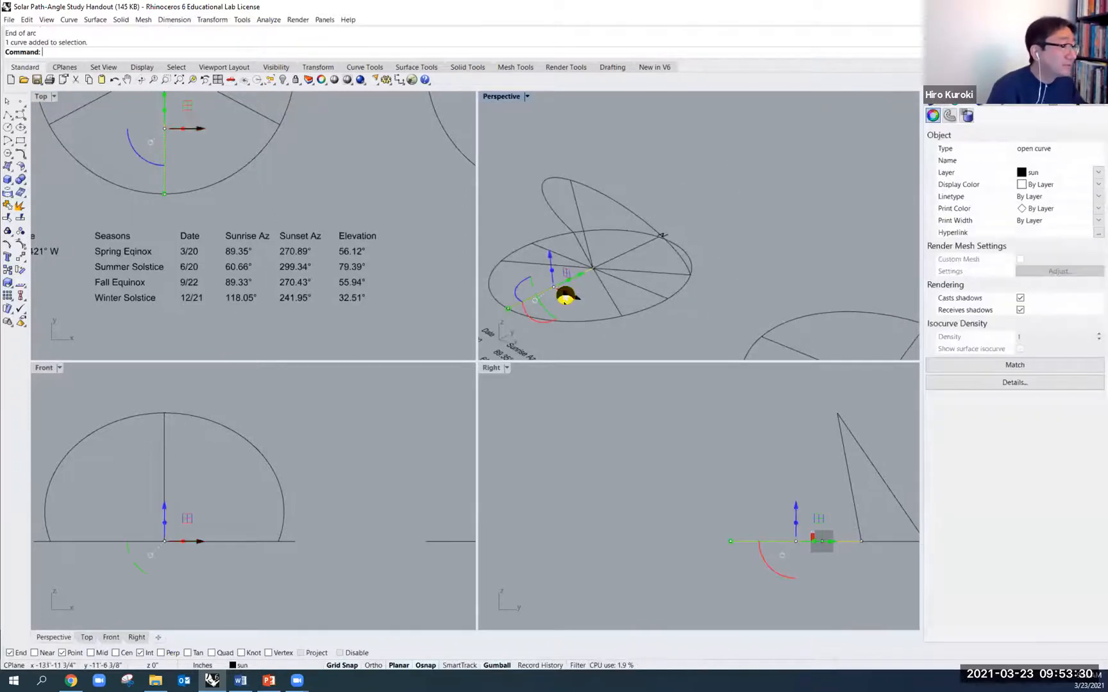
key("Escape")
left_click(559, 289)
key("Escape")
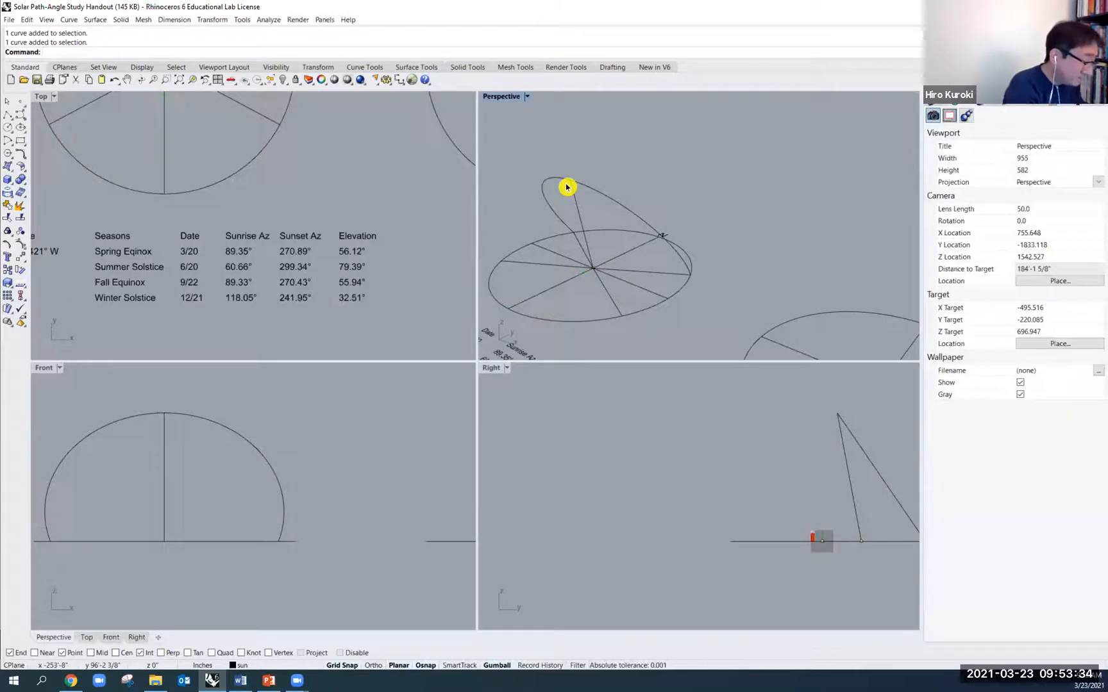
Rotate a copy of the flat south line up by -32.51 degrees with Rotate3D, using the axis from the circle's centre to its east point
type("Rotate3D")
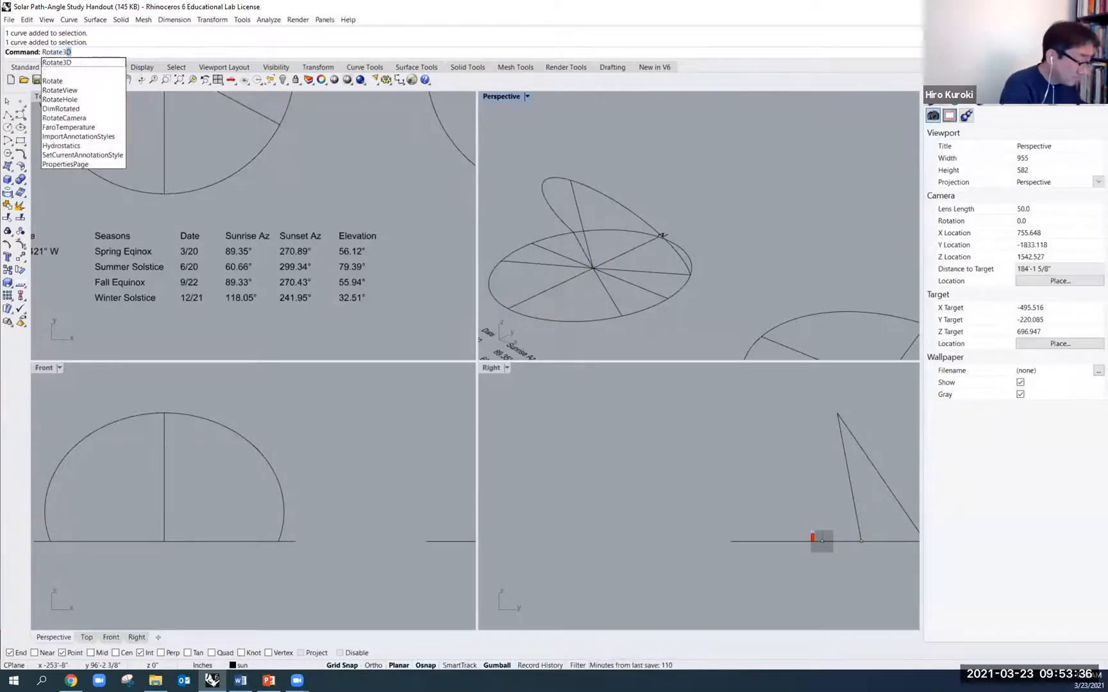
key("Return")
left_click(568, 282)
key("Return")
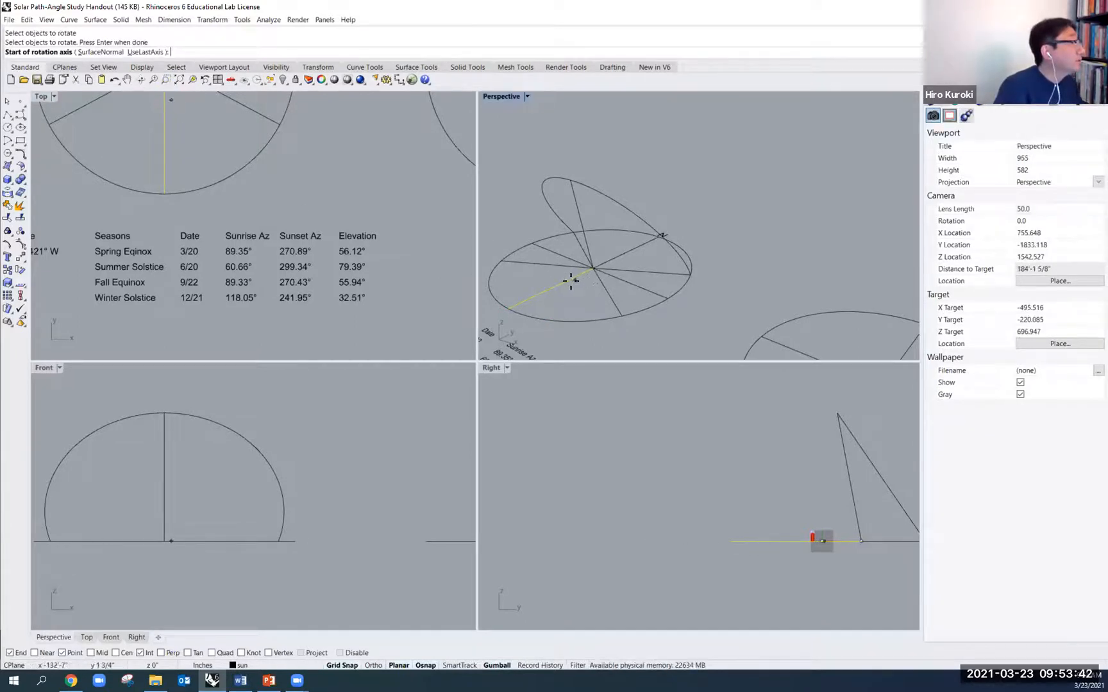
left_click(594, 268)
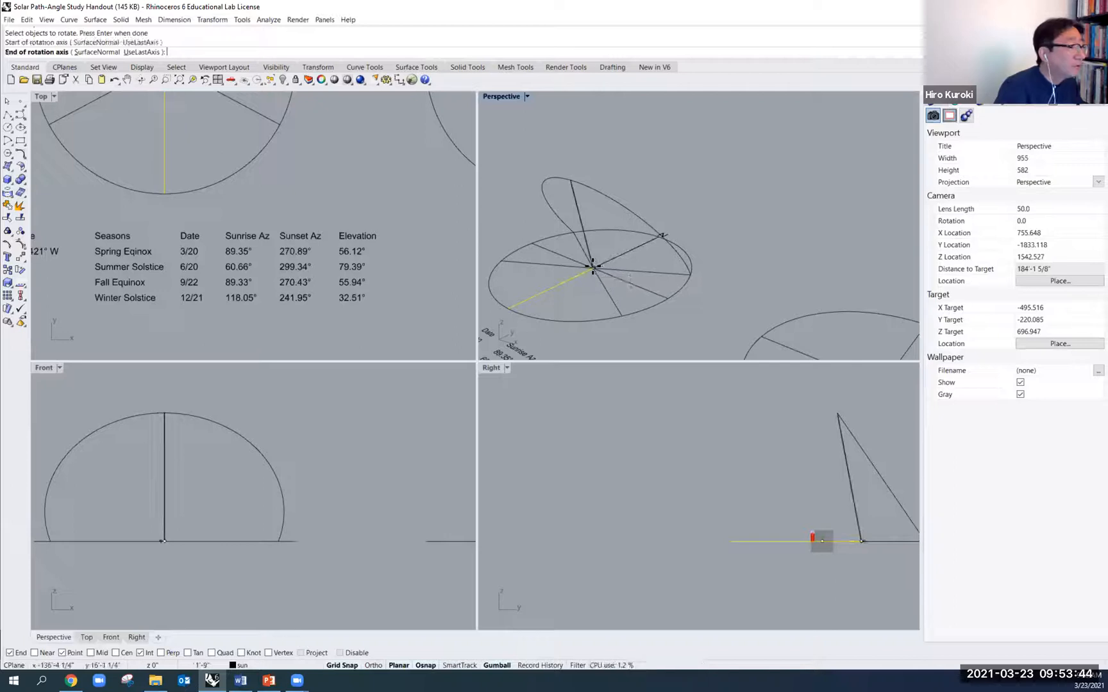
left_click(667, 298)
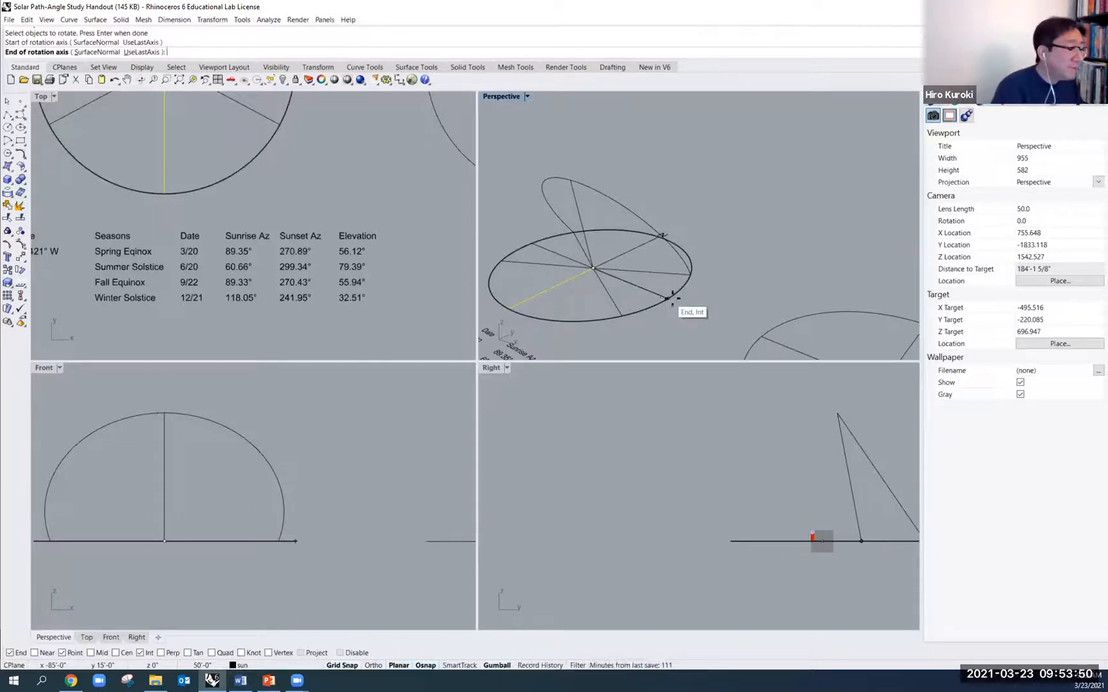
left_click(669, 297)
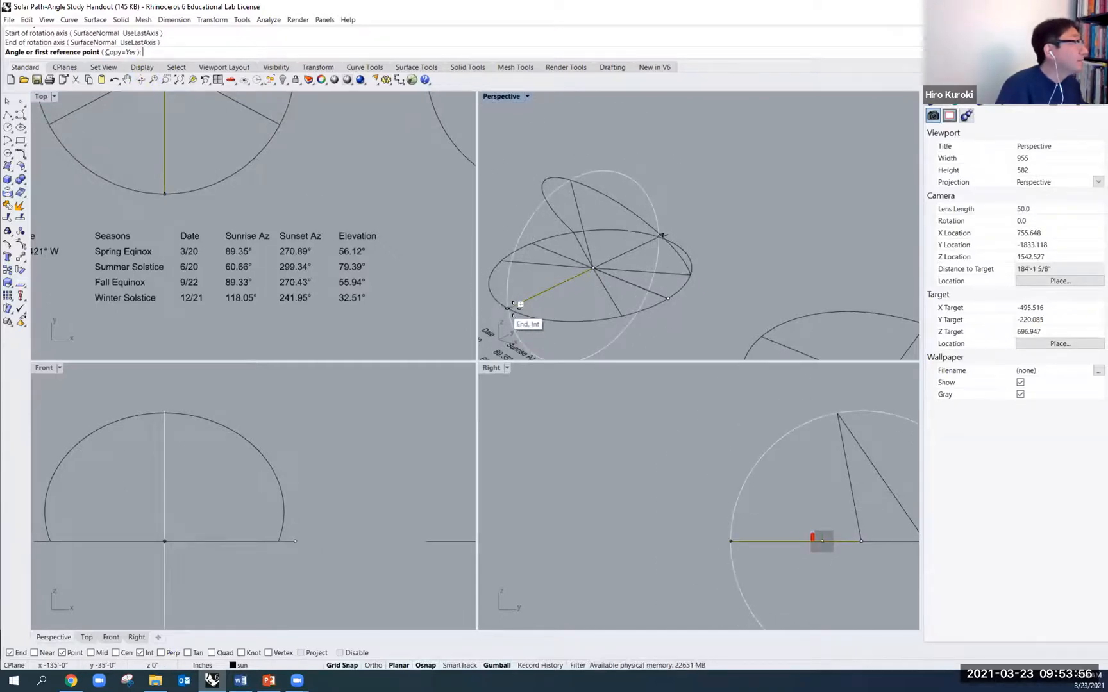
left_click(512, 306)
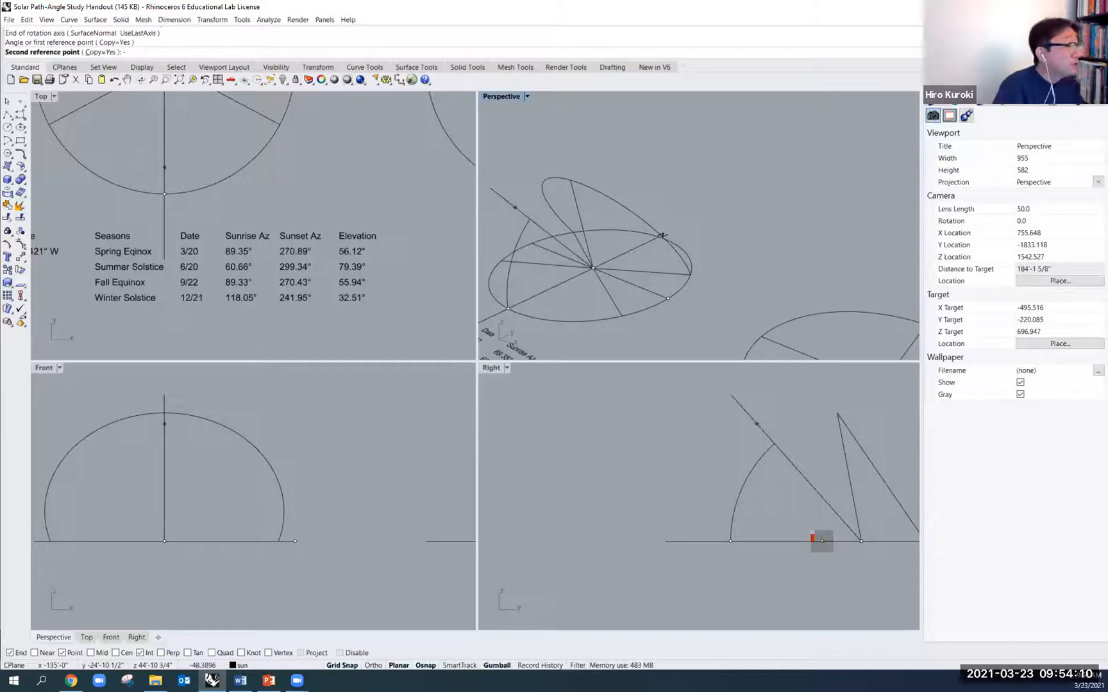
type("32.51")
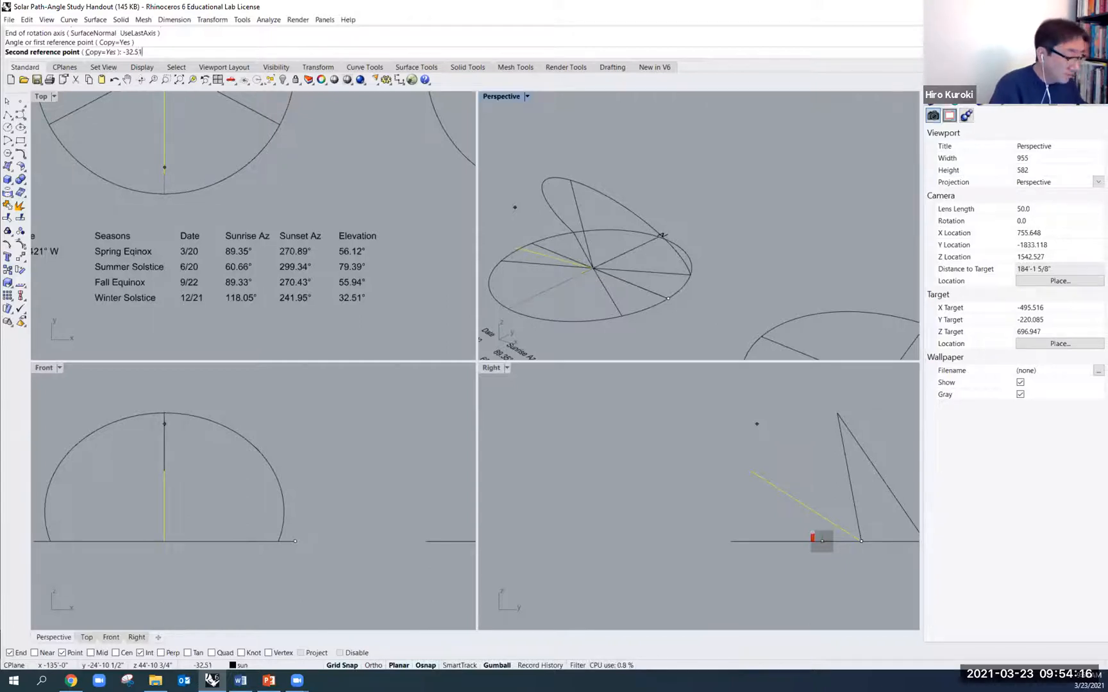
key("Return")
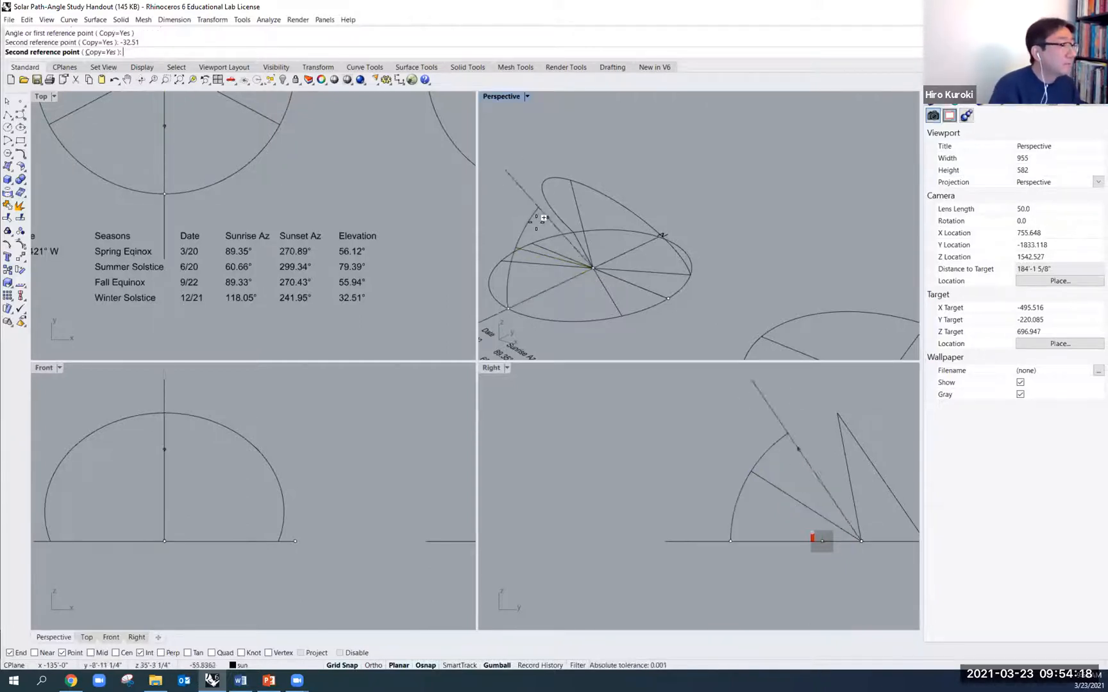
right_click(514, 164)
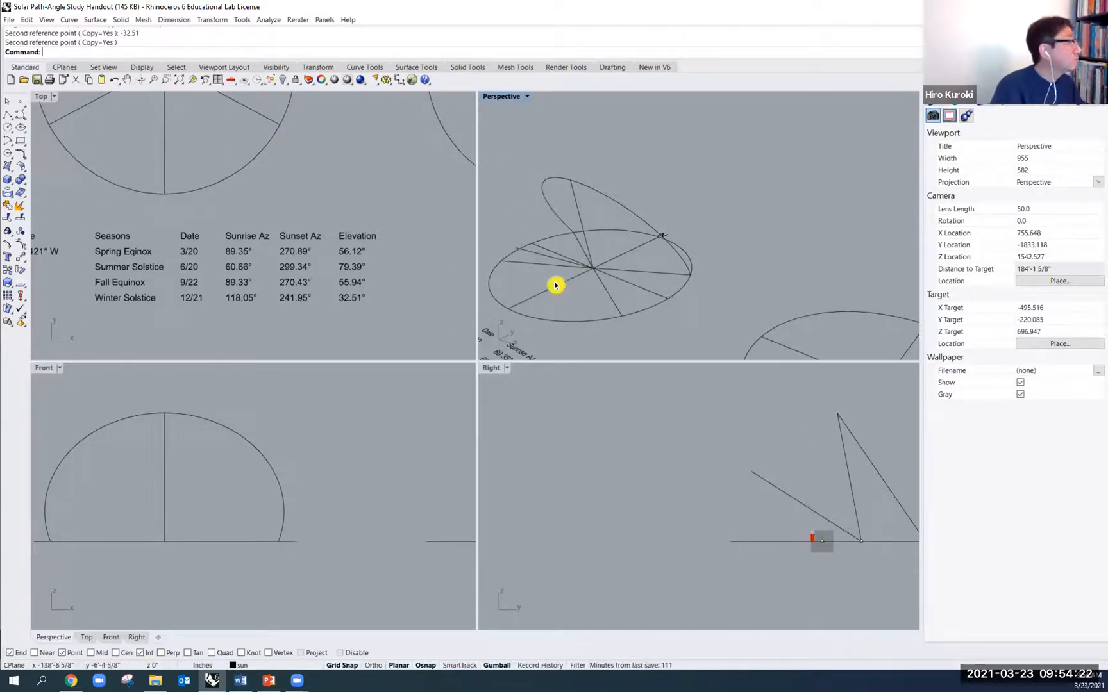
right_click_drag(676, 306, 652, 289)
scroll(652, 289, "up", 10)
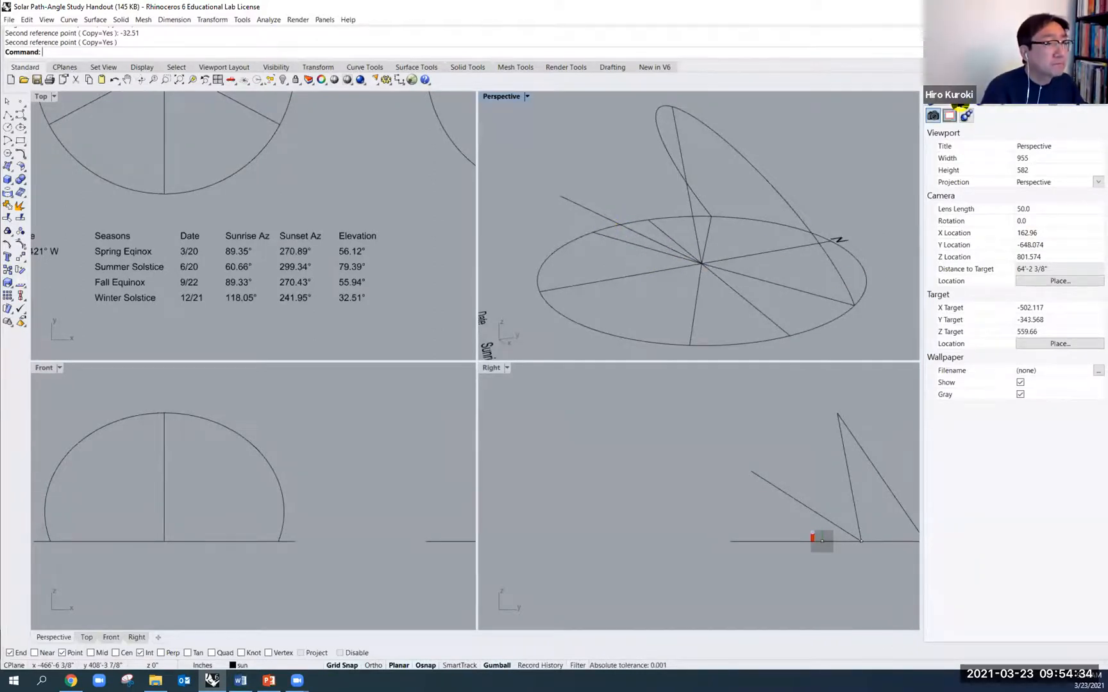
Set the colour of Layer 05 to Red and rename the layer "sum summer"
left_click(949, 115)
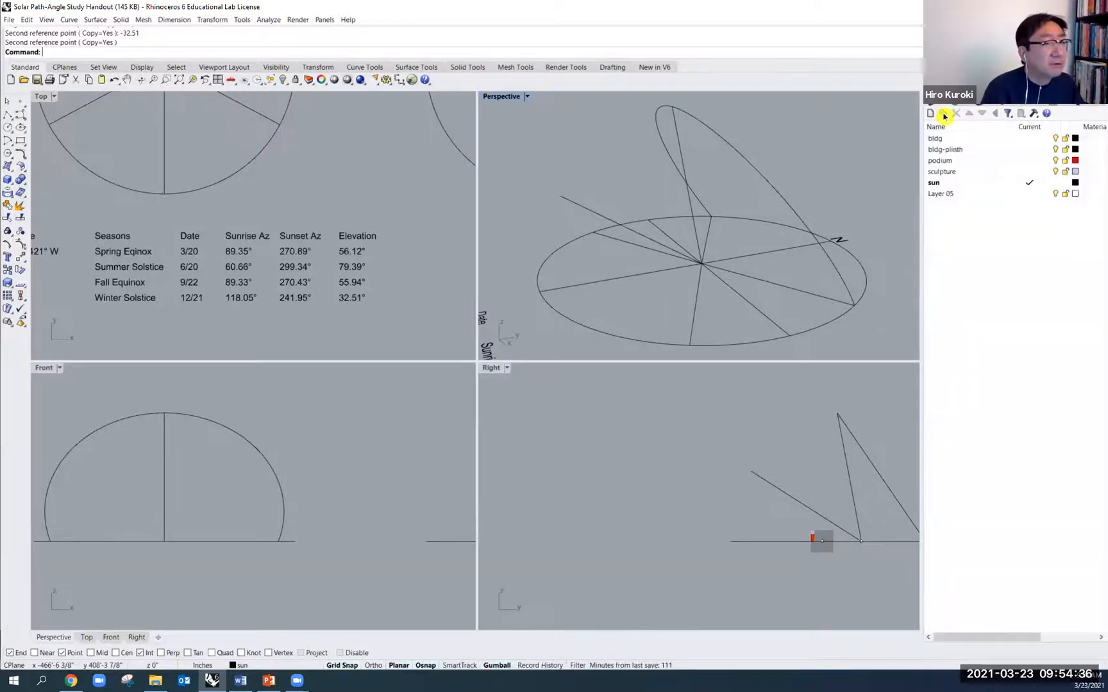
left_click(947, 196)
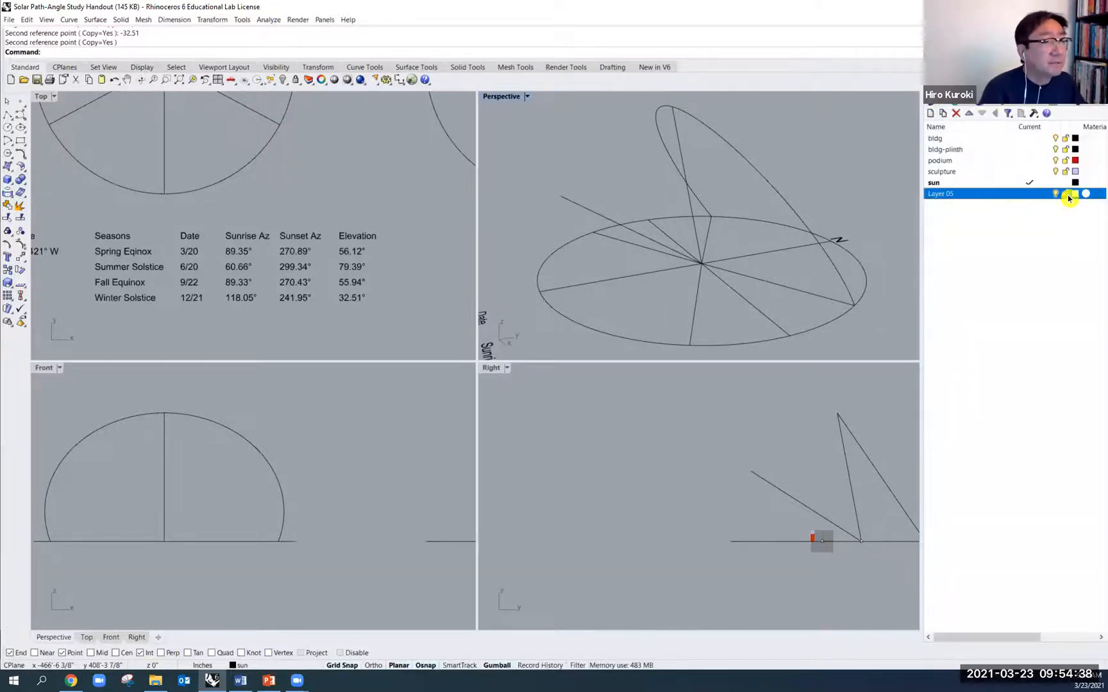
left_click(1078, 195)
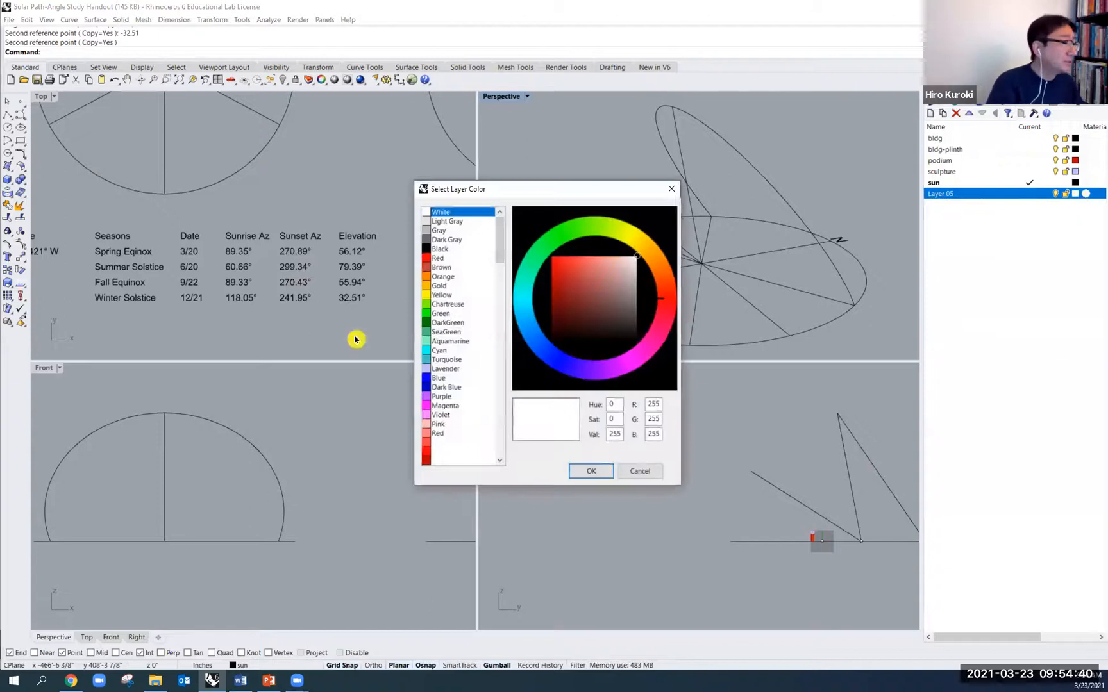
left_click(436, 259)
left_click(591, 471)
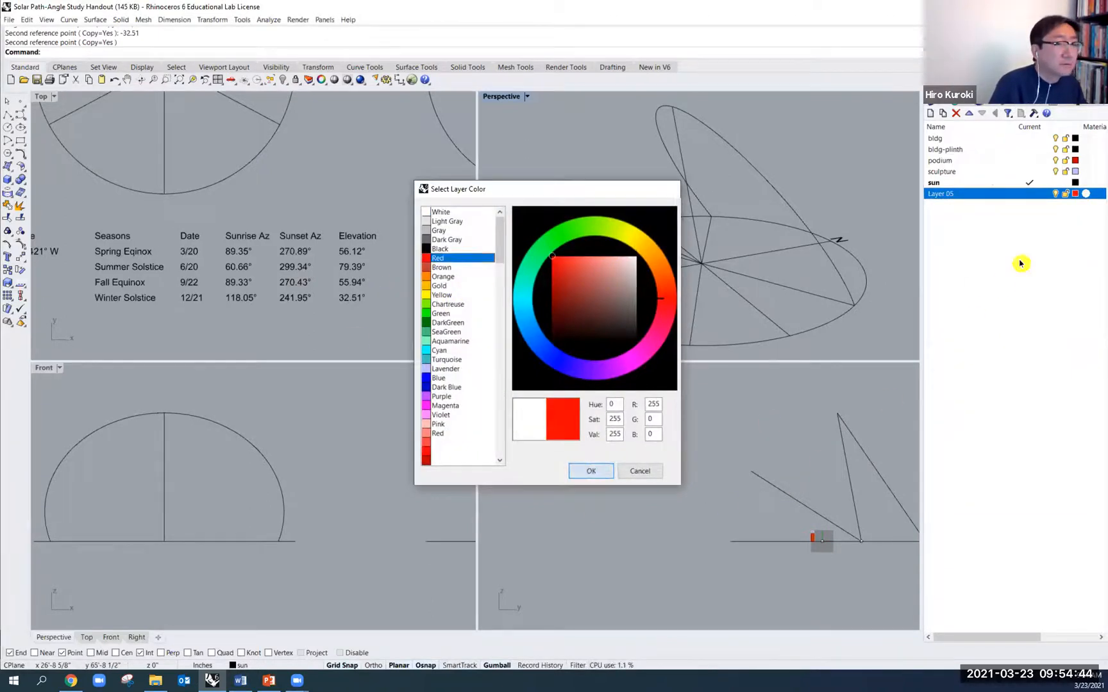
double_click(940, 193)
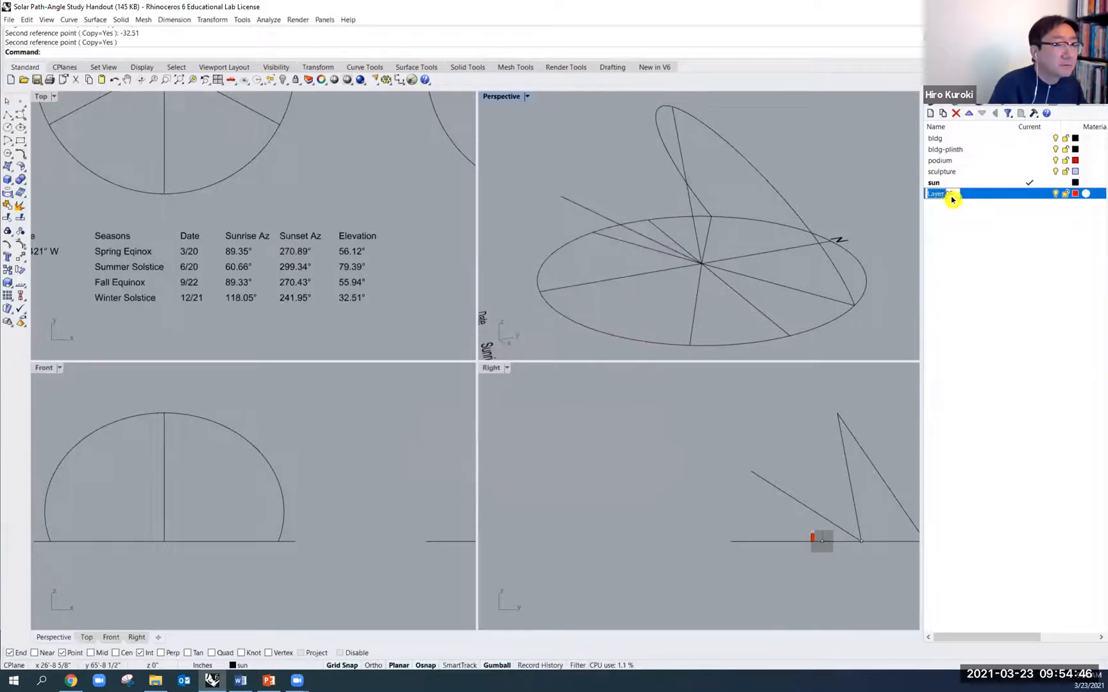
left_click_drag(958, 200, 941, 202)
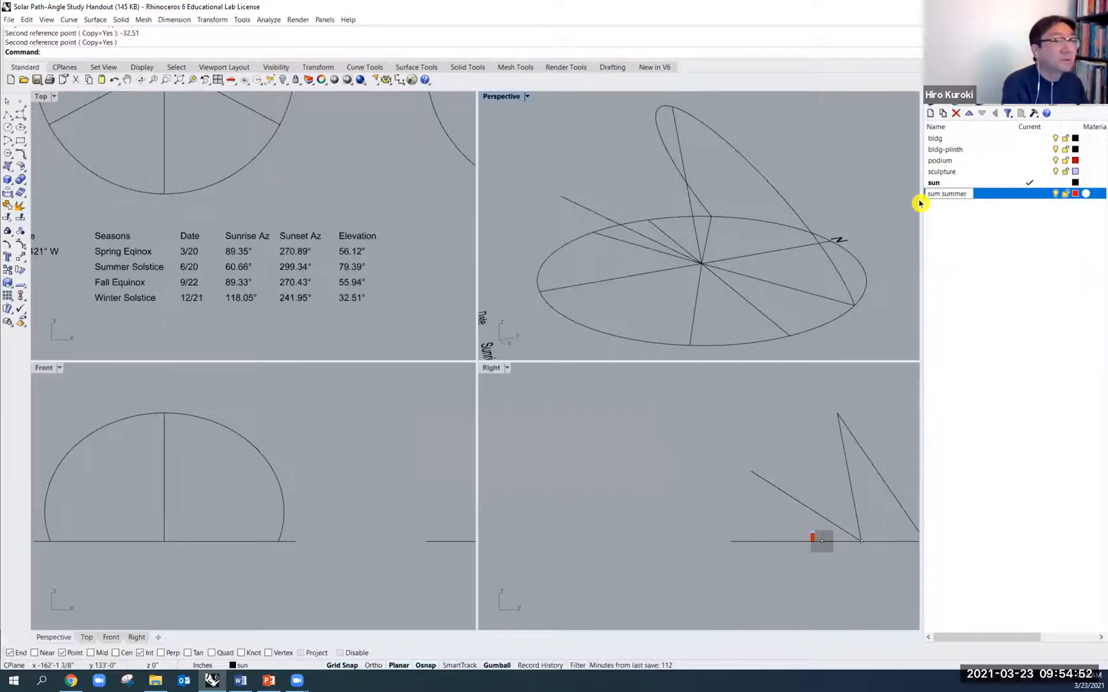
type("sum summer")
left_click(1005, 223)
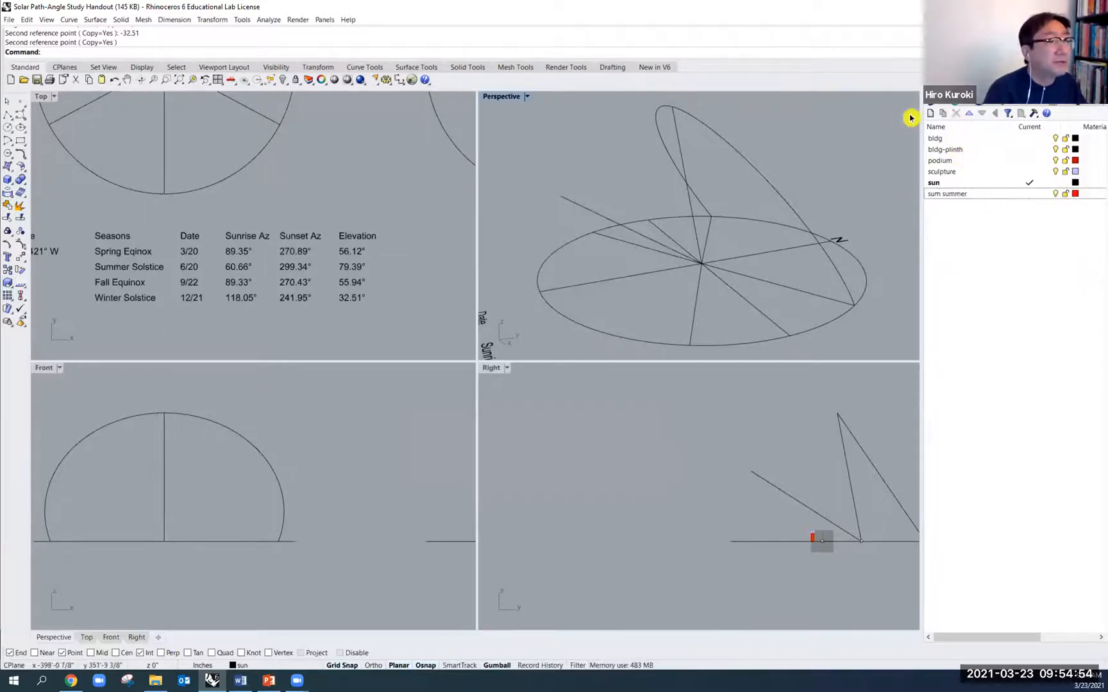
Create a new layer named "sun winter" with the colour Orange
left_click(931, 116)
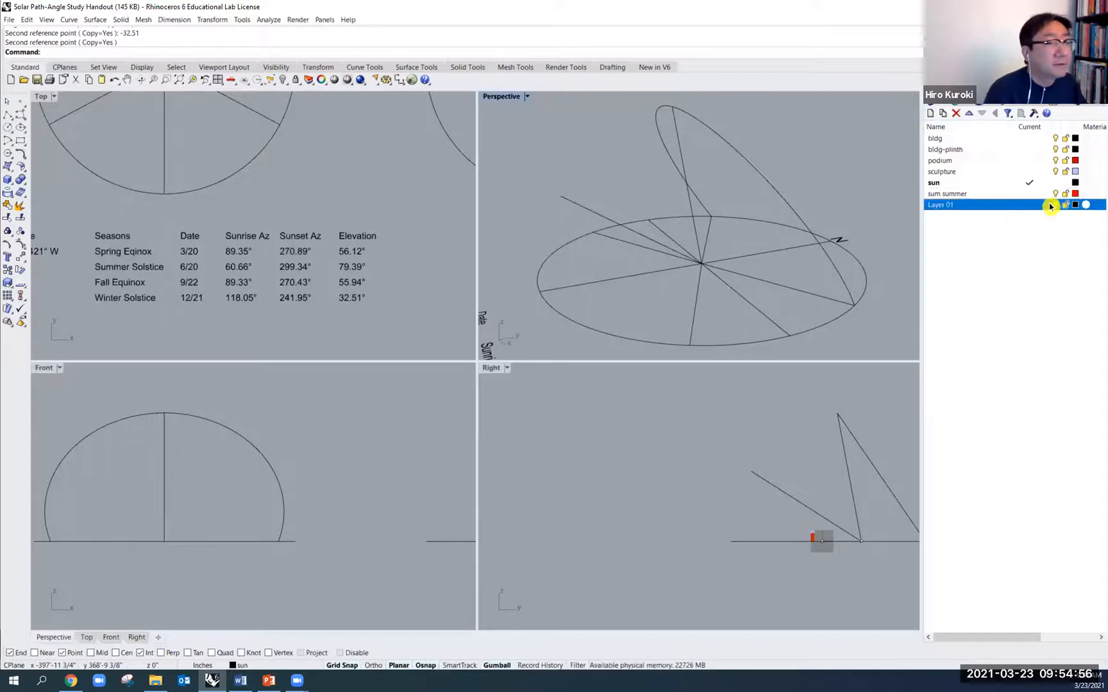
left_click(1076, 205)
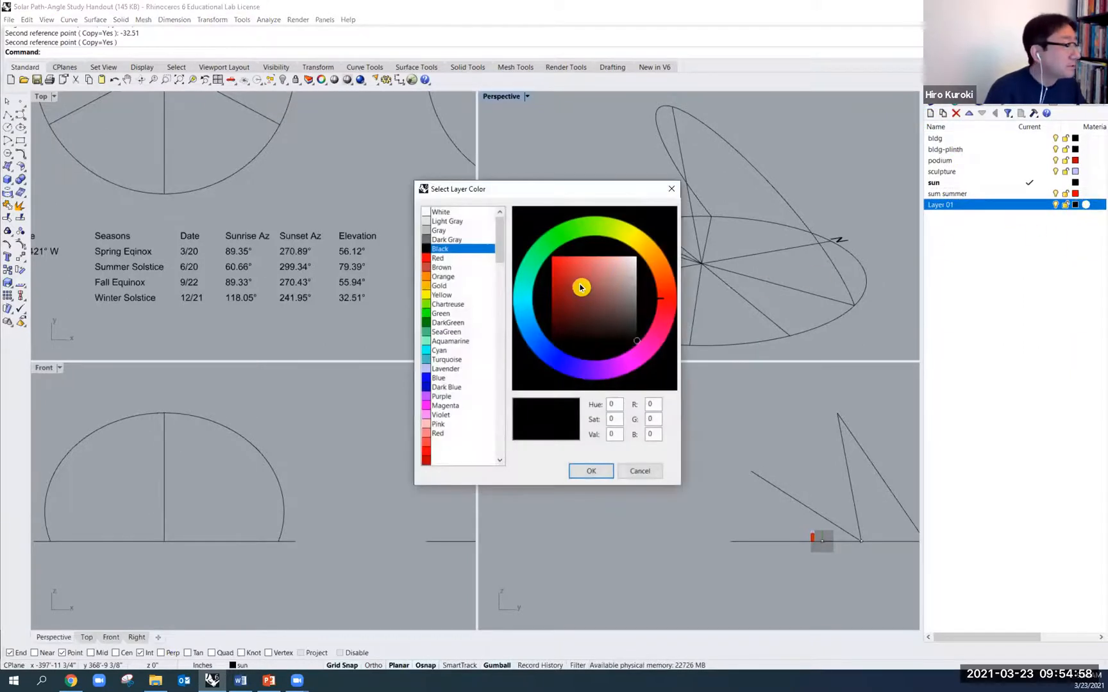
left_click(442, 276)
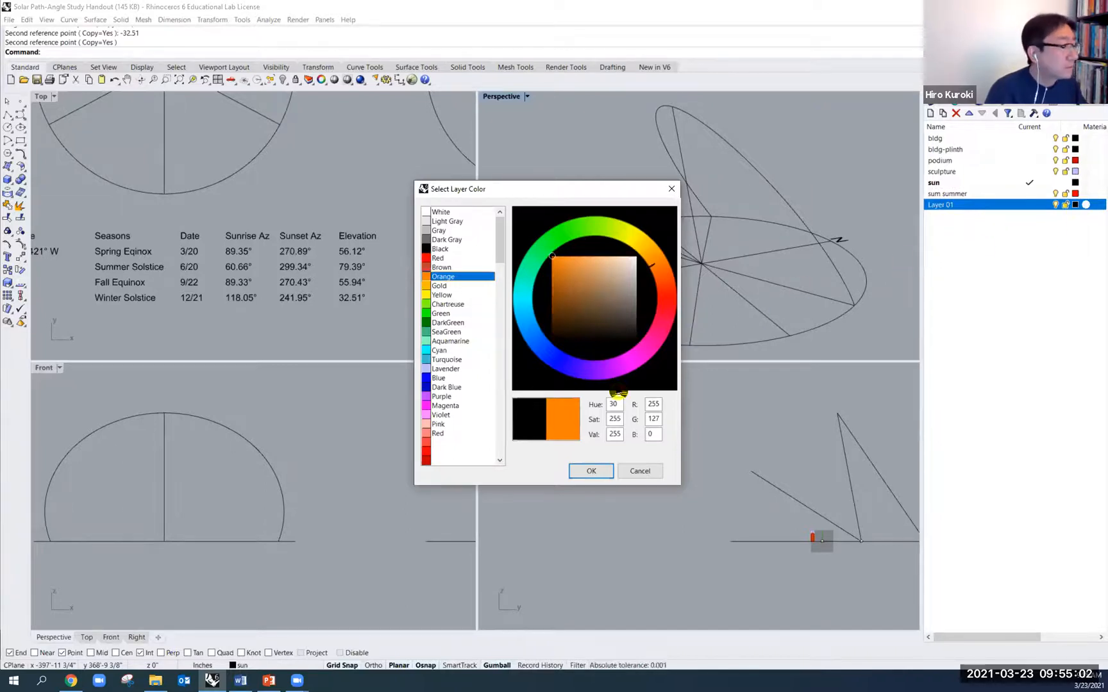
left_click(591, 472)
double_click(950, 207)
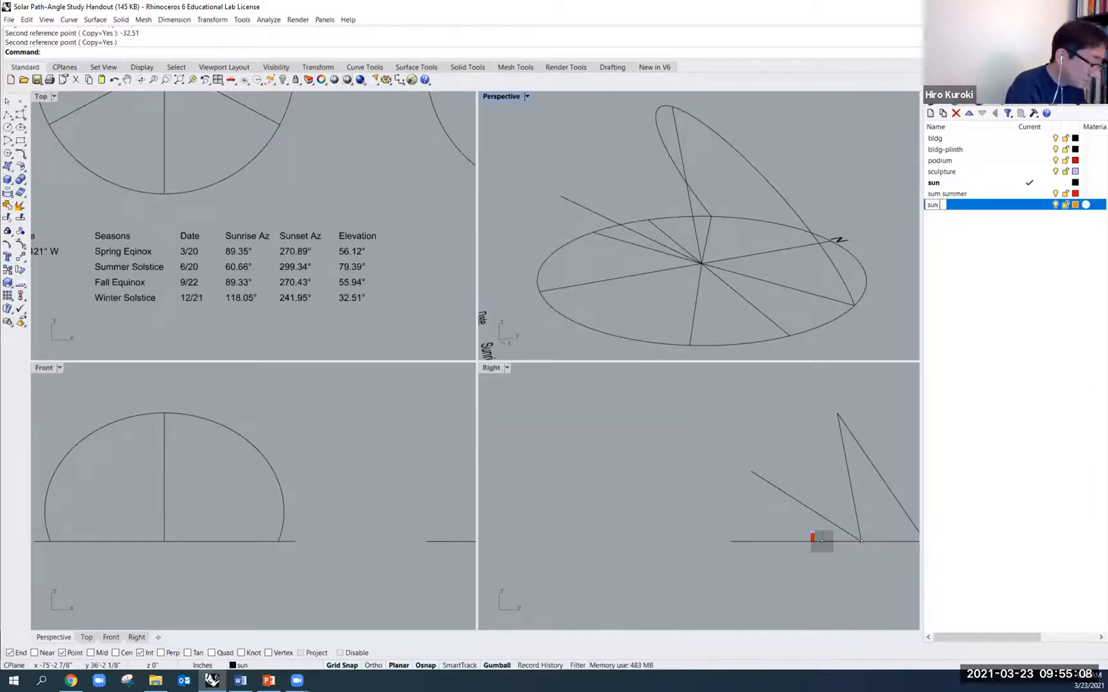
type("sun winter")
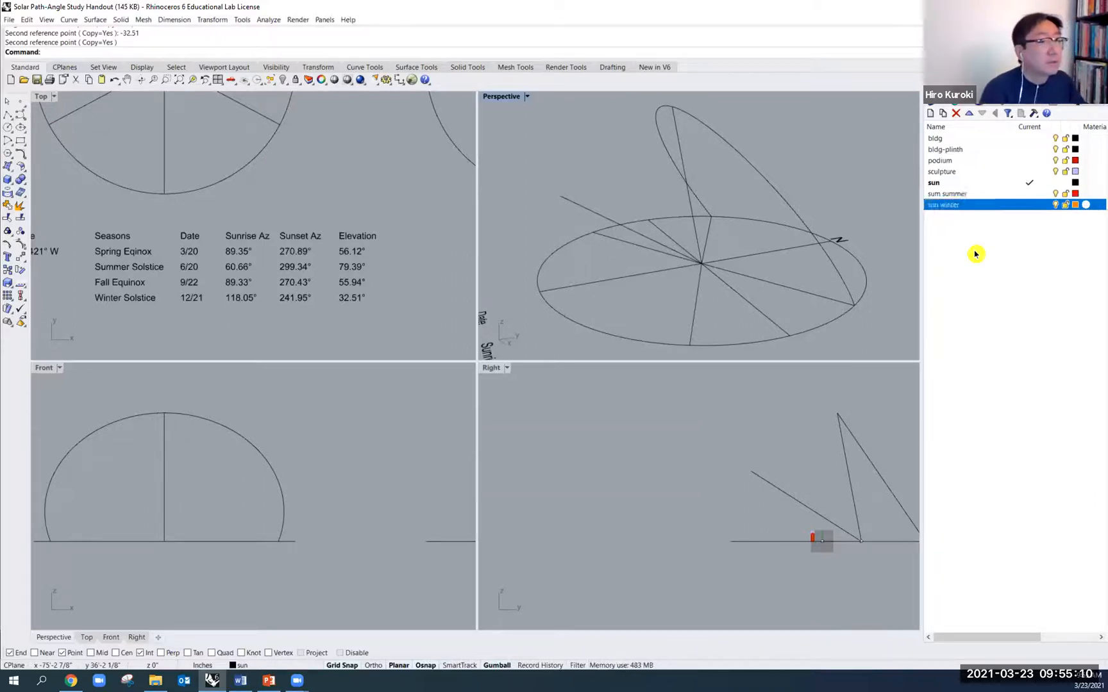
key("Return")
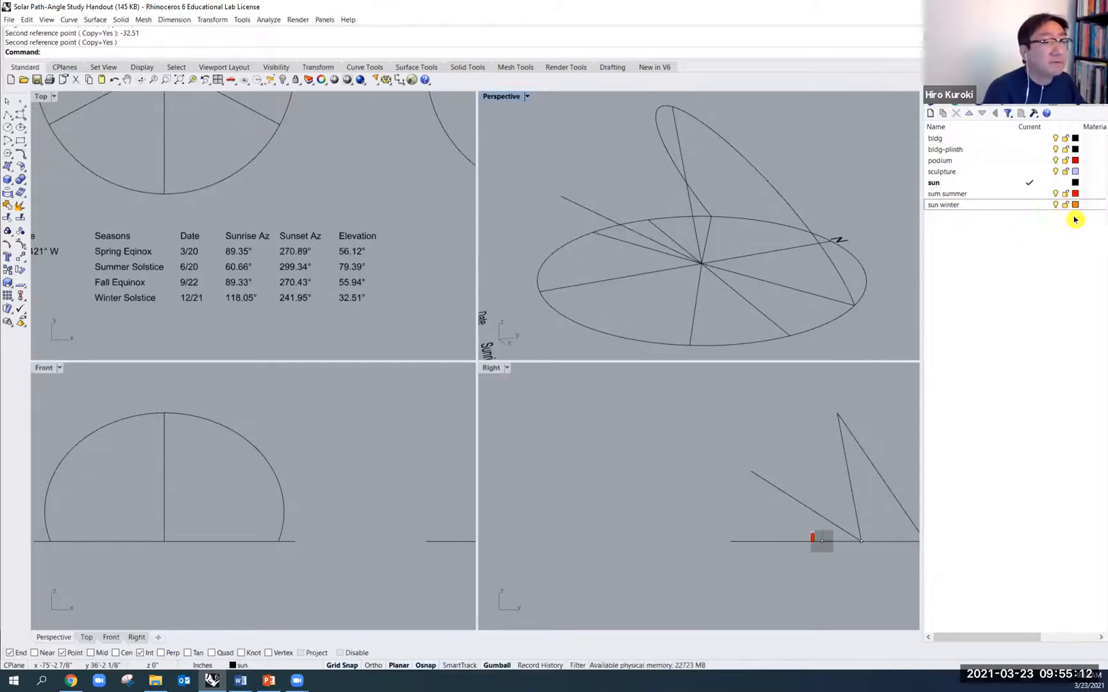
Create a new layer named "sun eq" with the colour Yellow
left_click(931, 114)
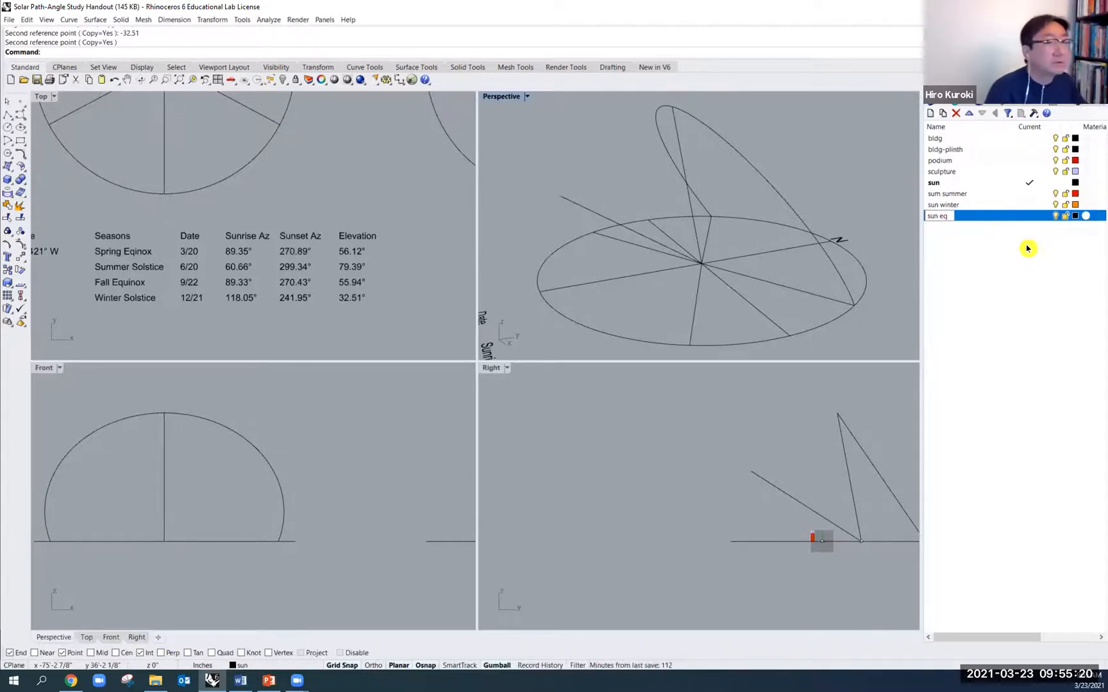
left_click(1077, 218)
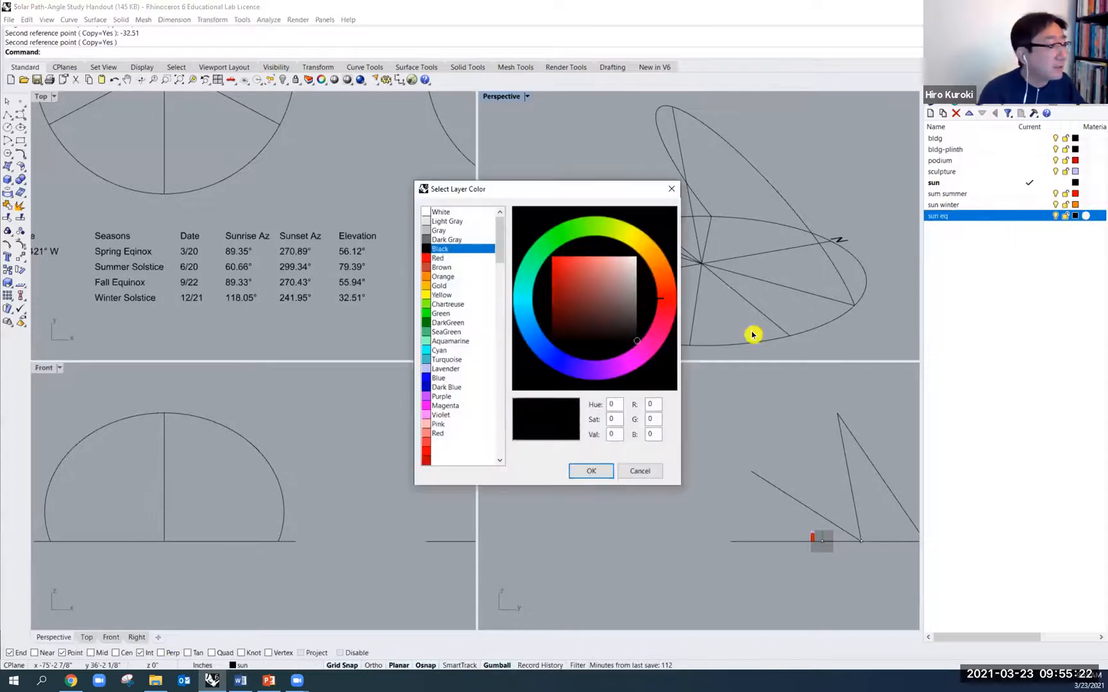
left_click(424, 295)
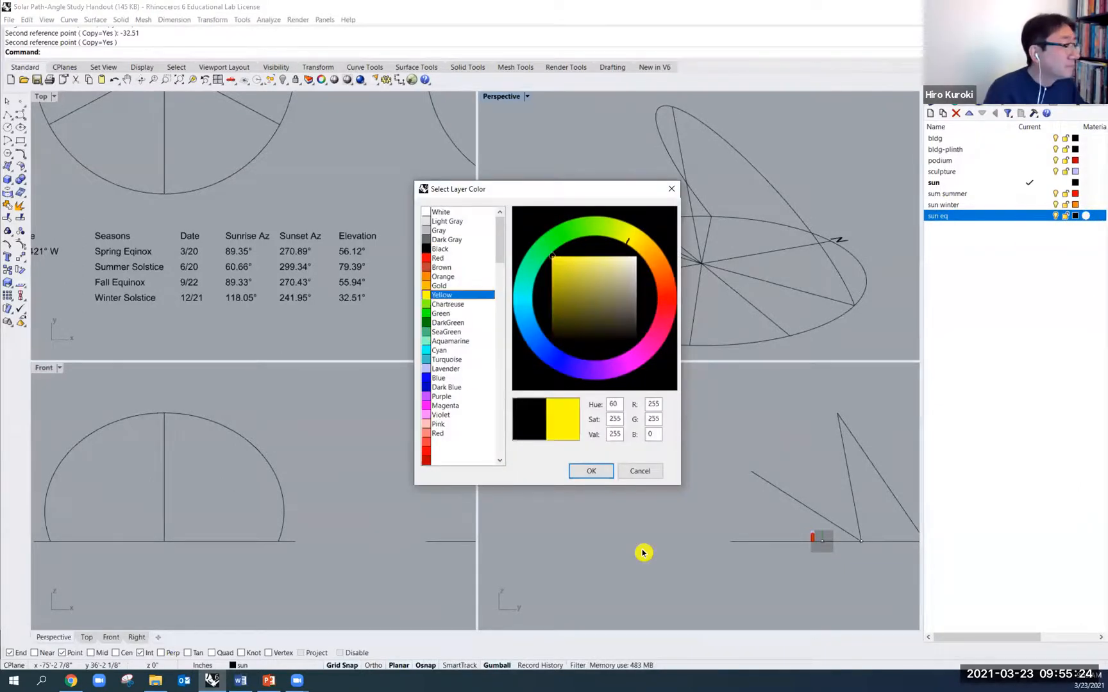
left_click(593, 470)
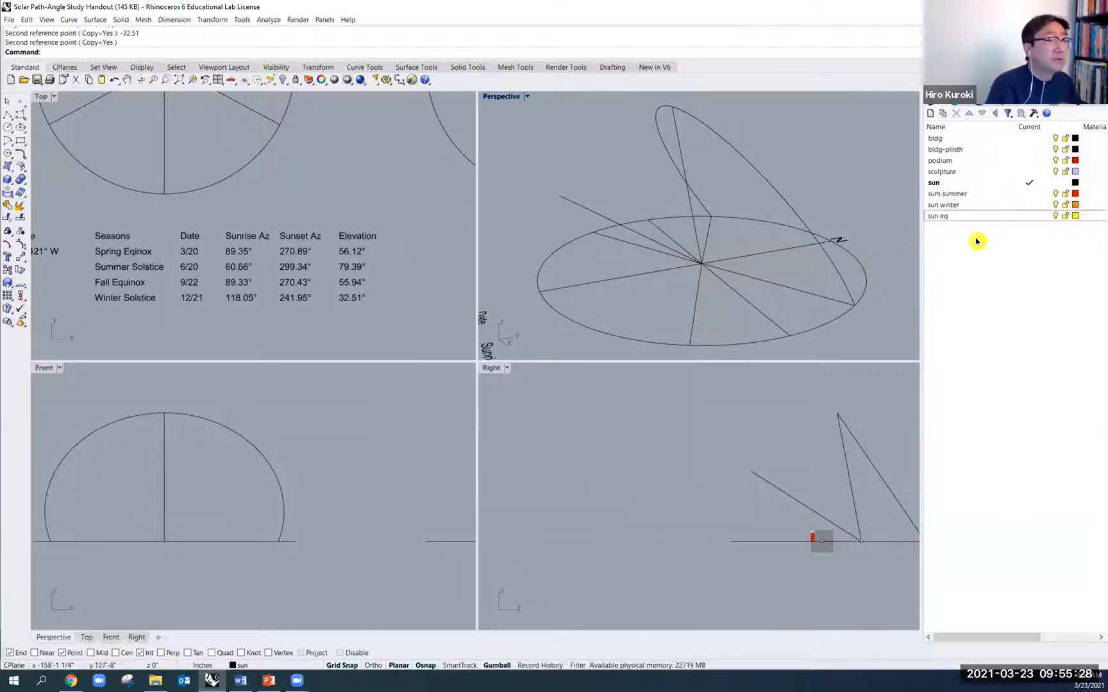
Move the summer sunrise, sunset and elevation lines and their arc to the sum summer layer, and make sun winter the current layer
left_click(814, 299)
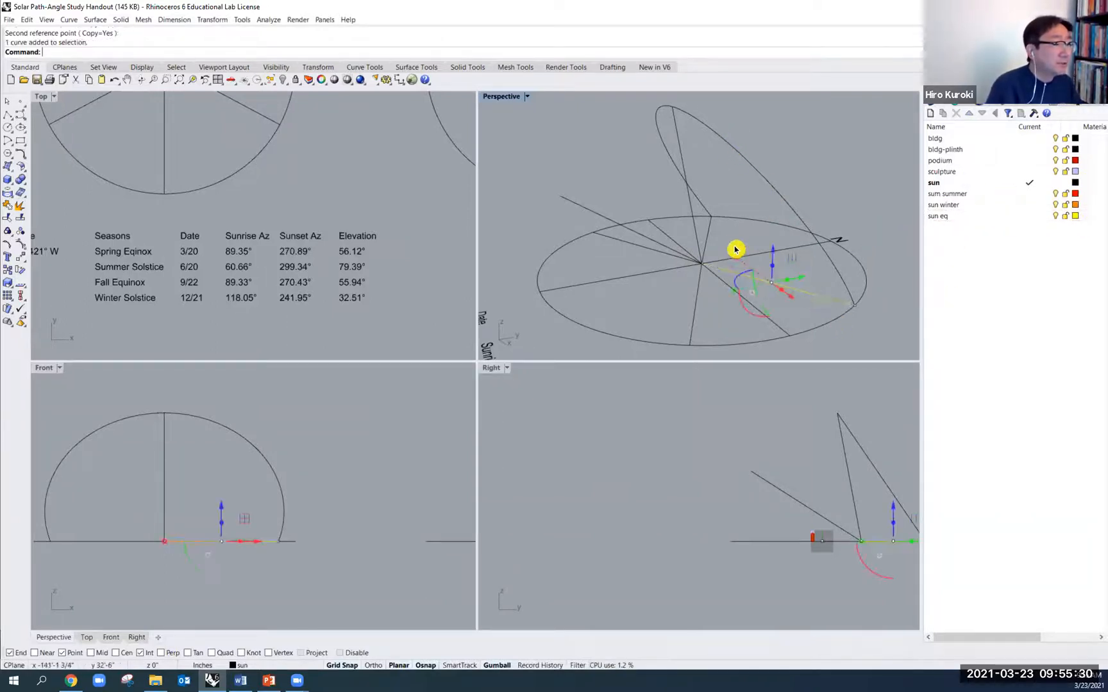
left_click(708, 232, "shift")
left_click(687, 188, "shift")
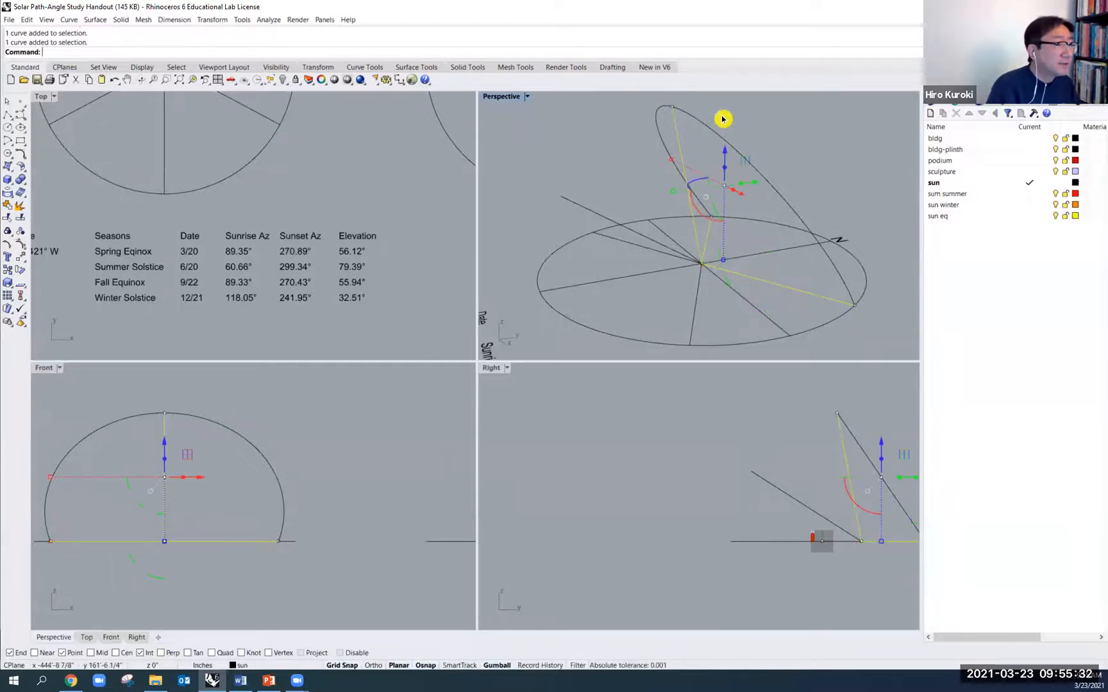
left_click(715, 132, "shift")
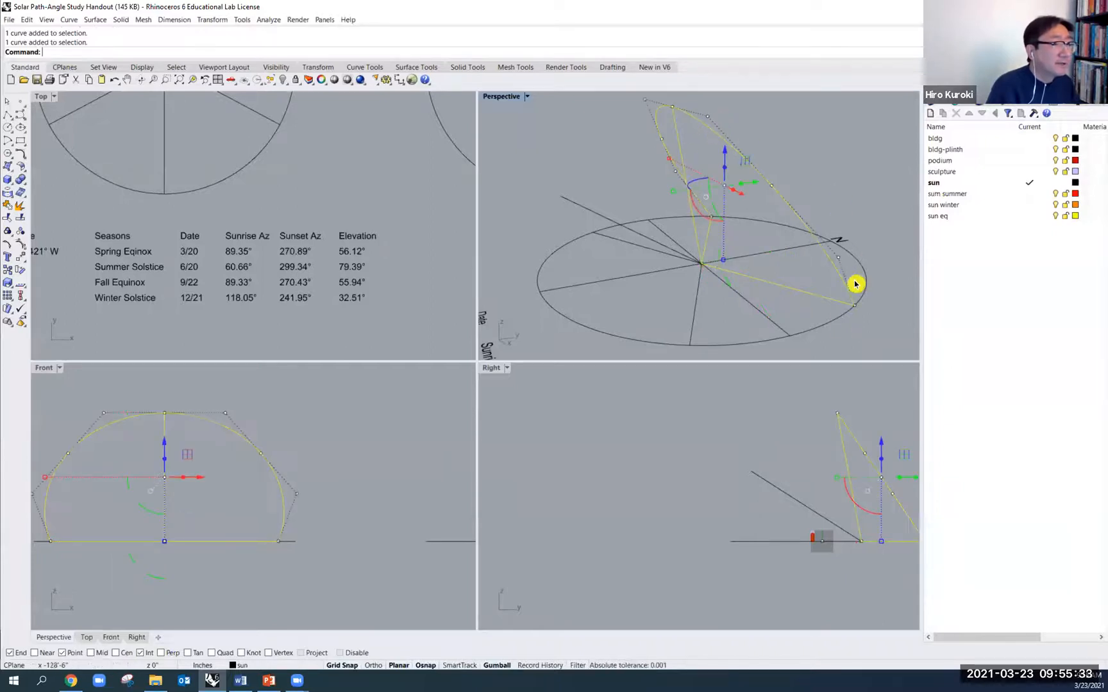
left_click(243, 665)
left_click(270, 633)
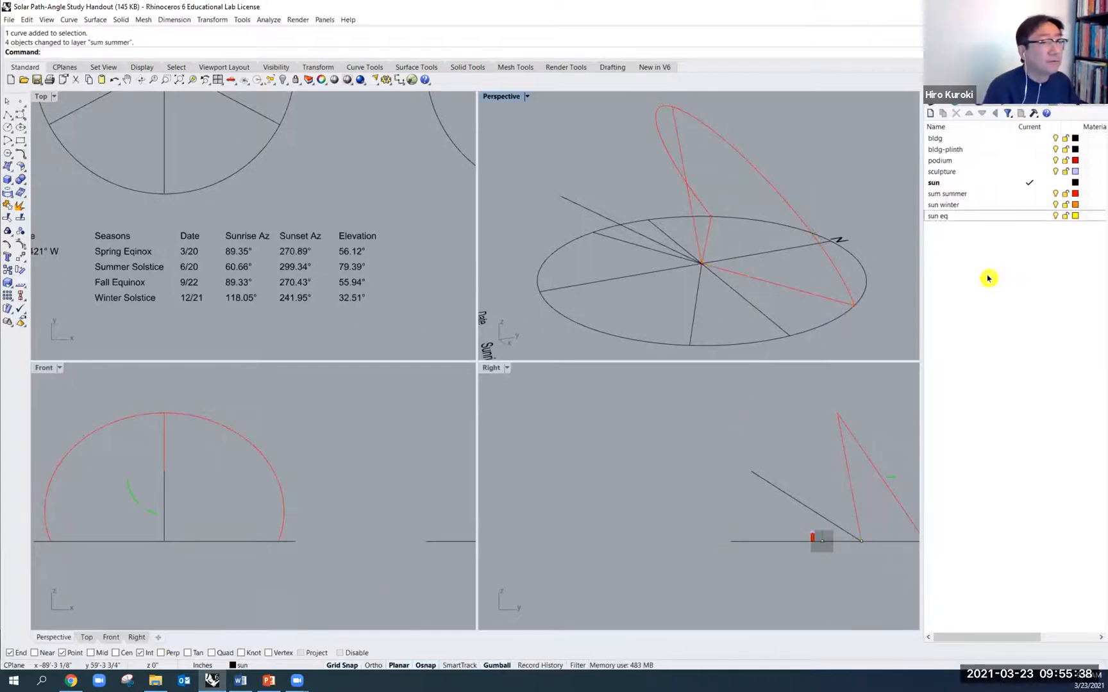
double_click(974, 207)
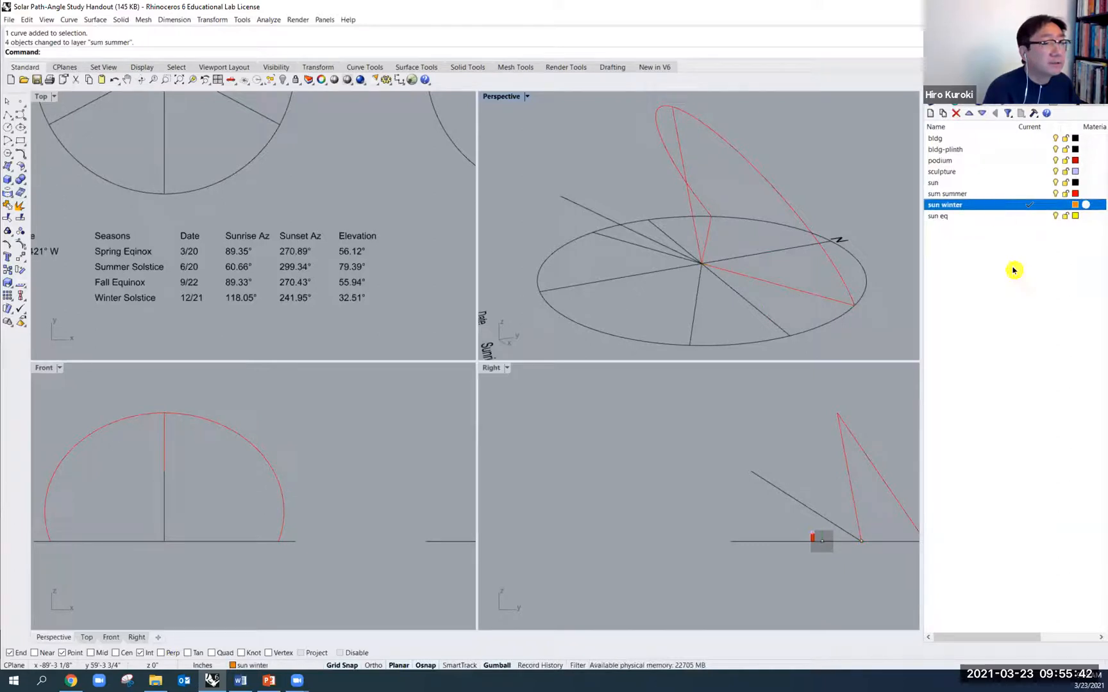
left_click(1021, 228)
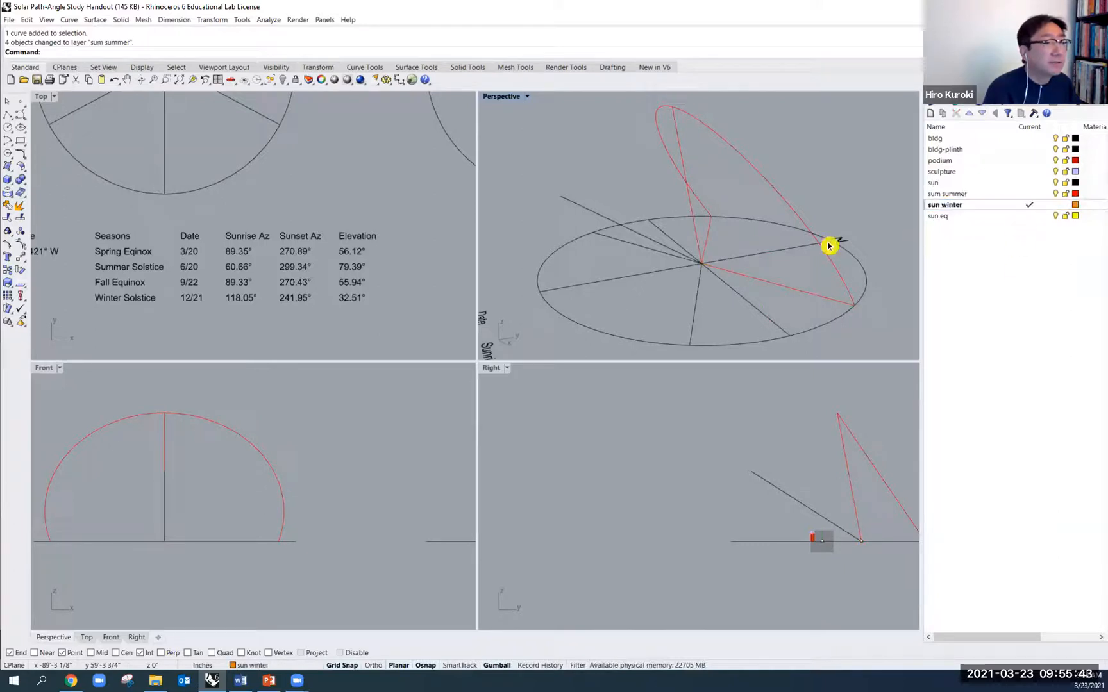
Draw the winter sun-path arc from the sunrise line's end through the tip of the winter elevation line to the sunset line's end
left_click(11, 145)
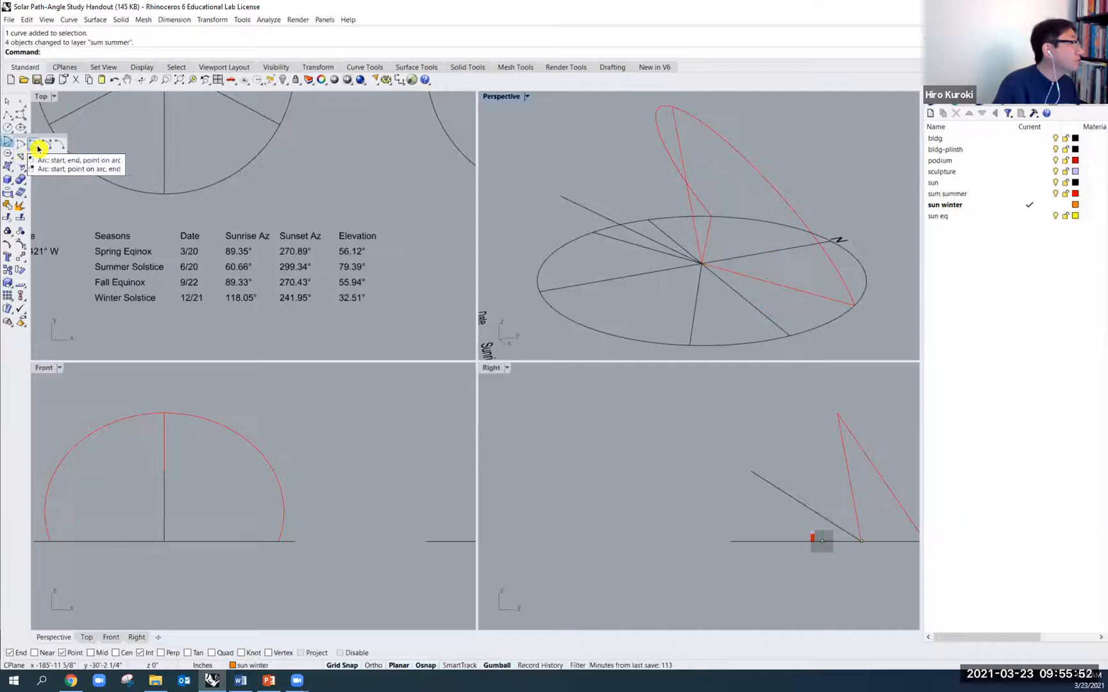
left_click(38, 149)
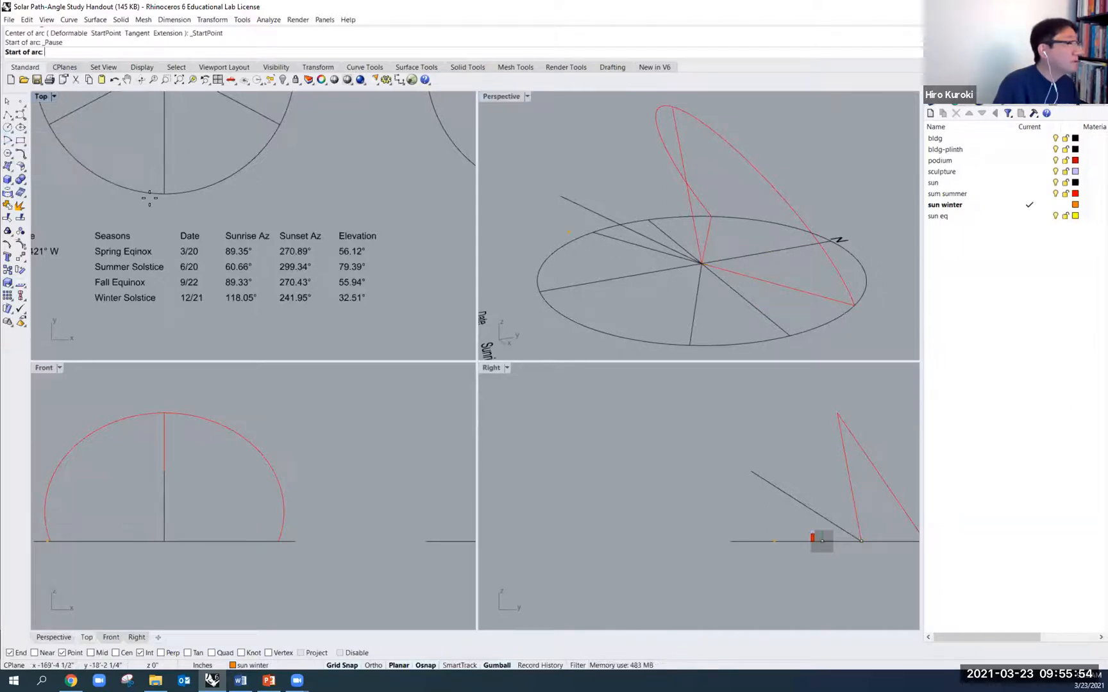
left_click(685, 343)
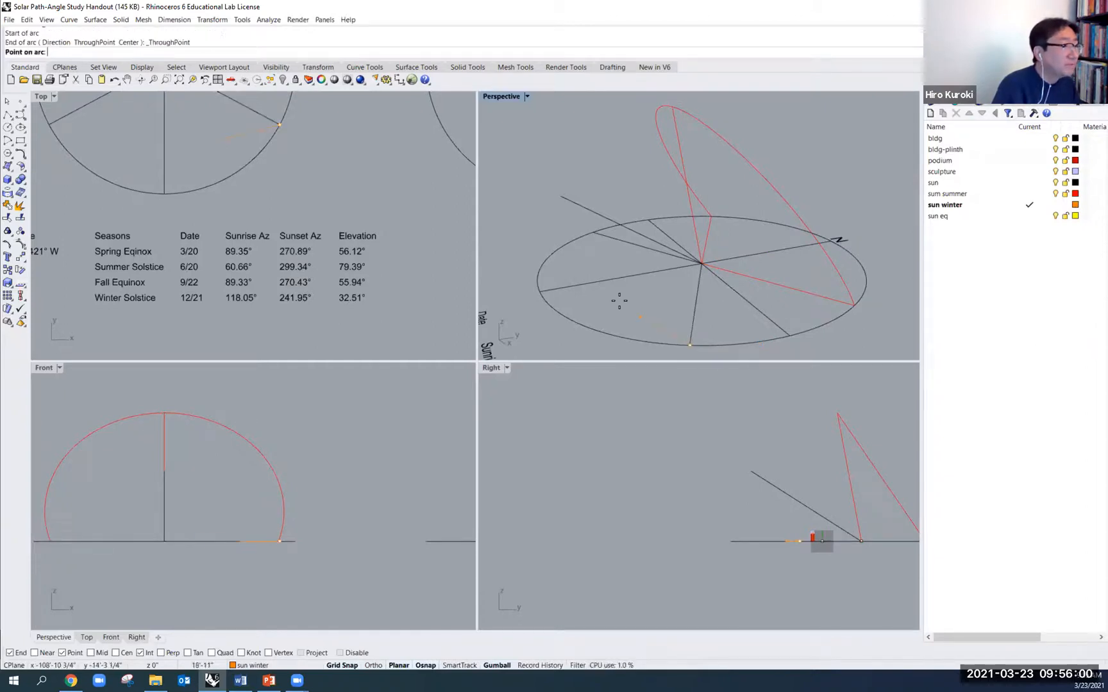
left_click(560, 196)
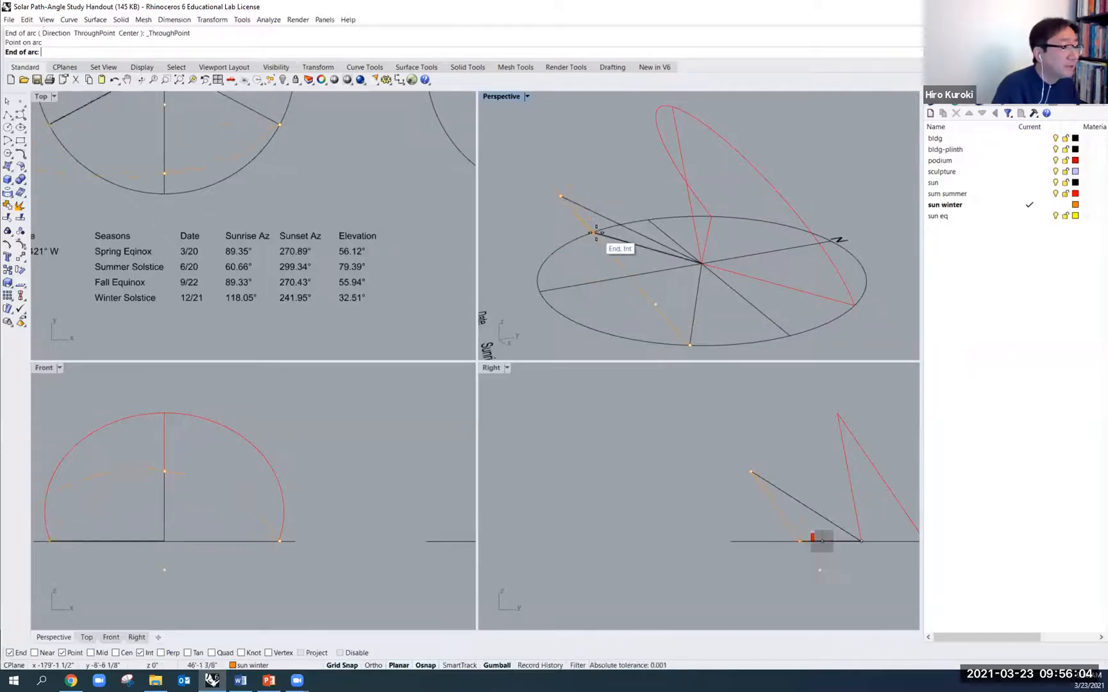
right_click_drag(574, 242, 592, 261)
scroll(593, 257, "down", 4)
scroll(593, 257, "down", 1)
right_click_drag(502, 213, 515, 216)
right_click_drag(520, 218, 505, 188)
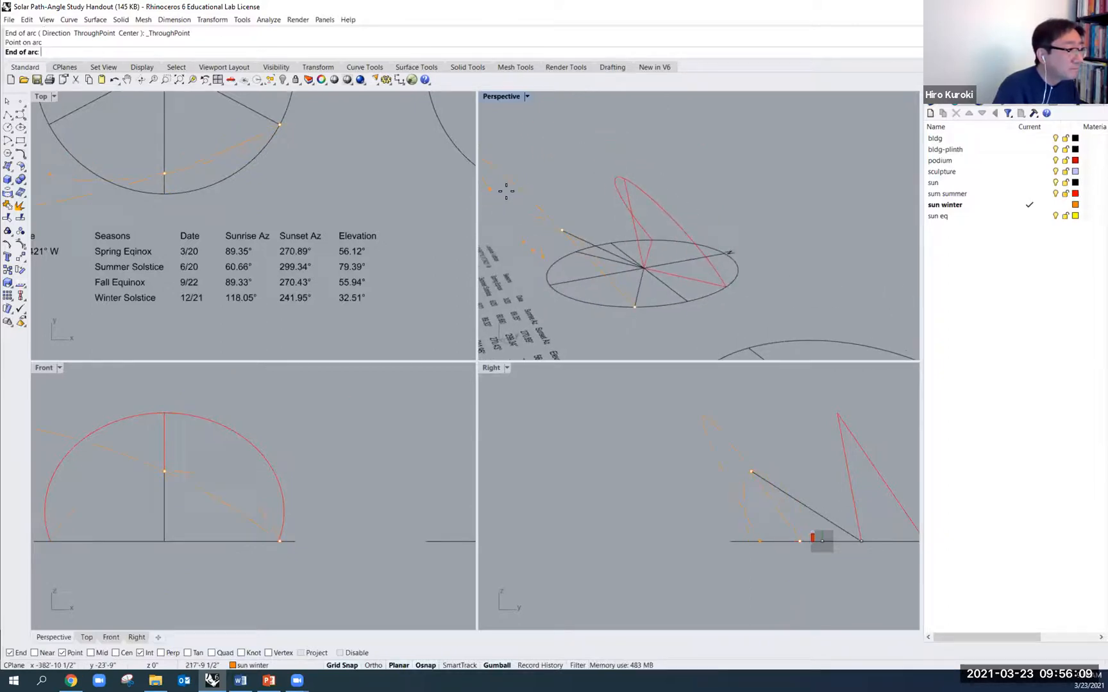
left_click(571, 252)
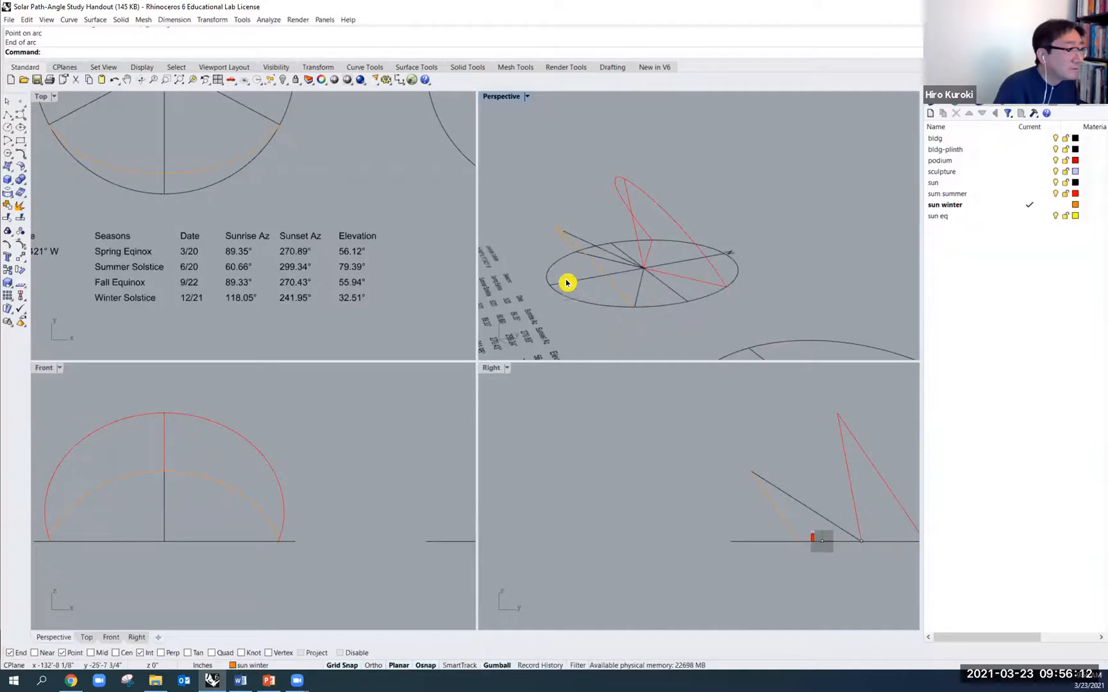
Move the winter elevation, sunset and sunrise lines to the sun winter layer
scroll(561, 245, "up", 4)
scroll(651, 247, "up", 2)
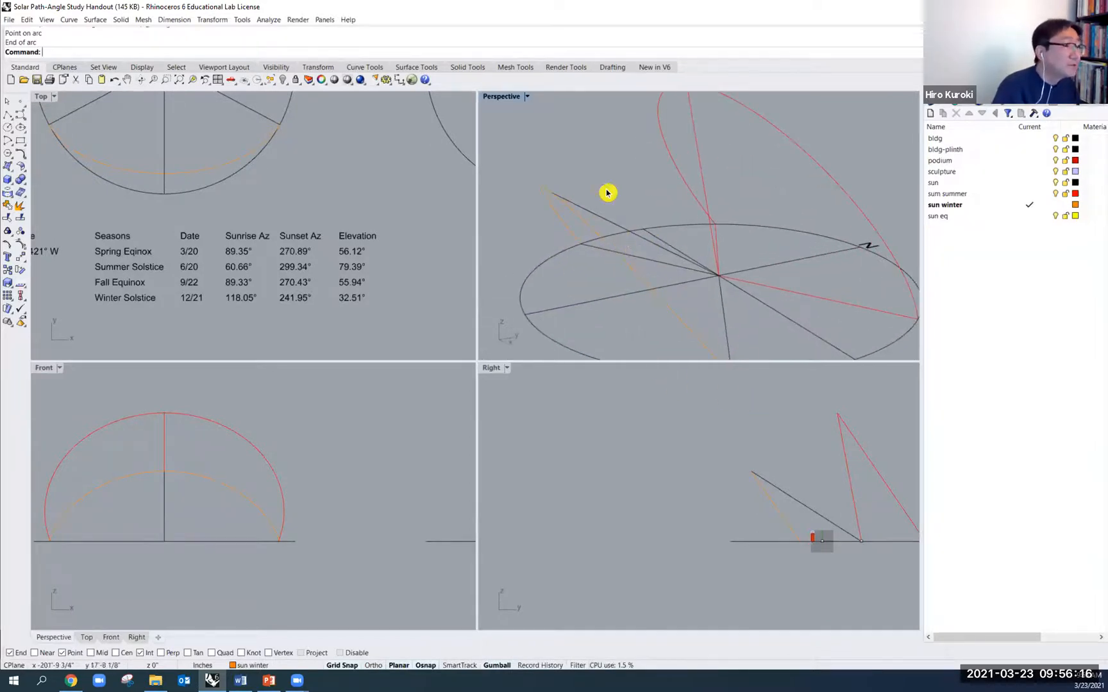
left_click(599, 219)
left_click(641, 269)
left_click(667, 270, "shift")
left_click(725, 314, "shift")
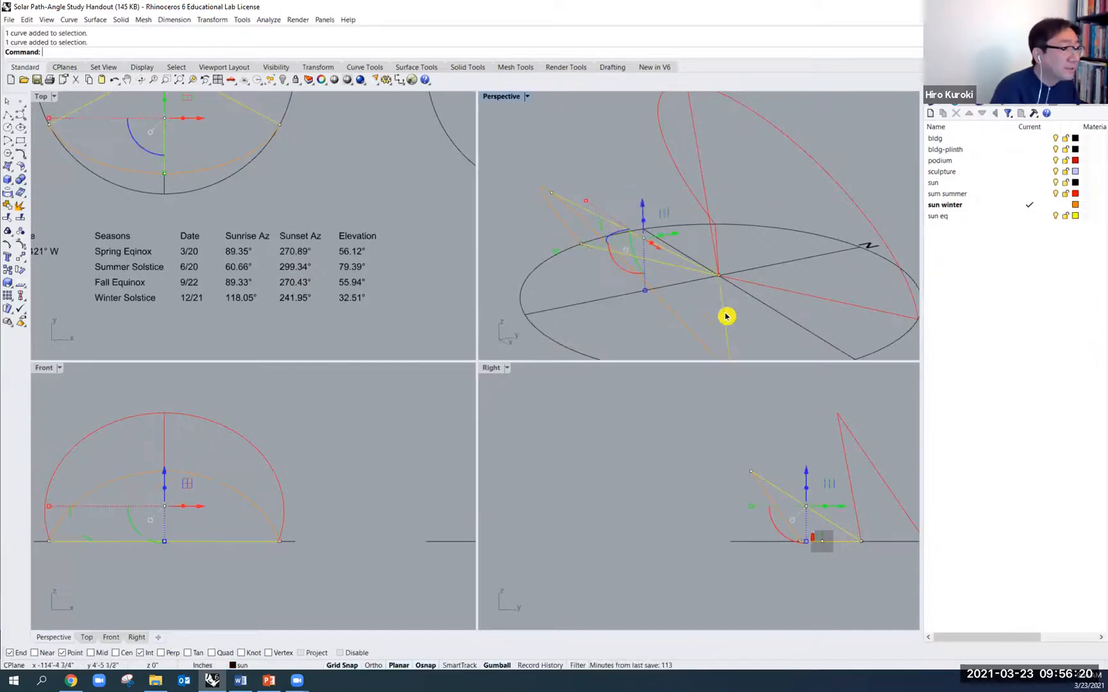
left_click(301, 667)
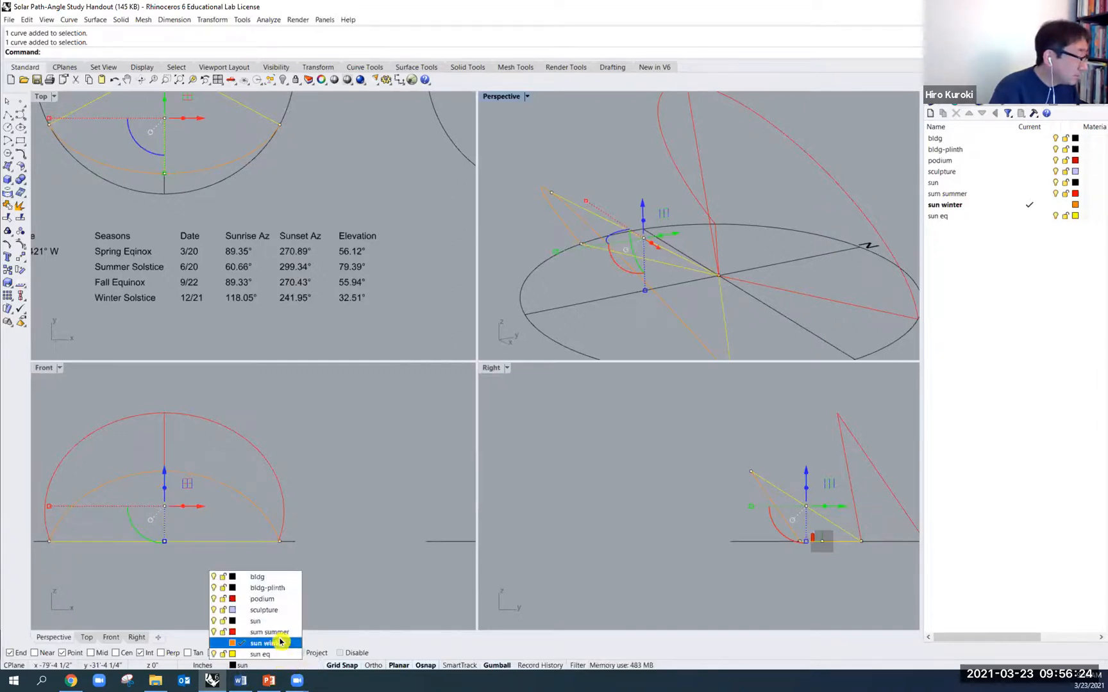
left_click(279, 643)
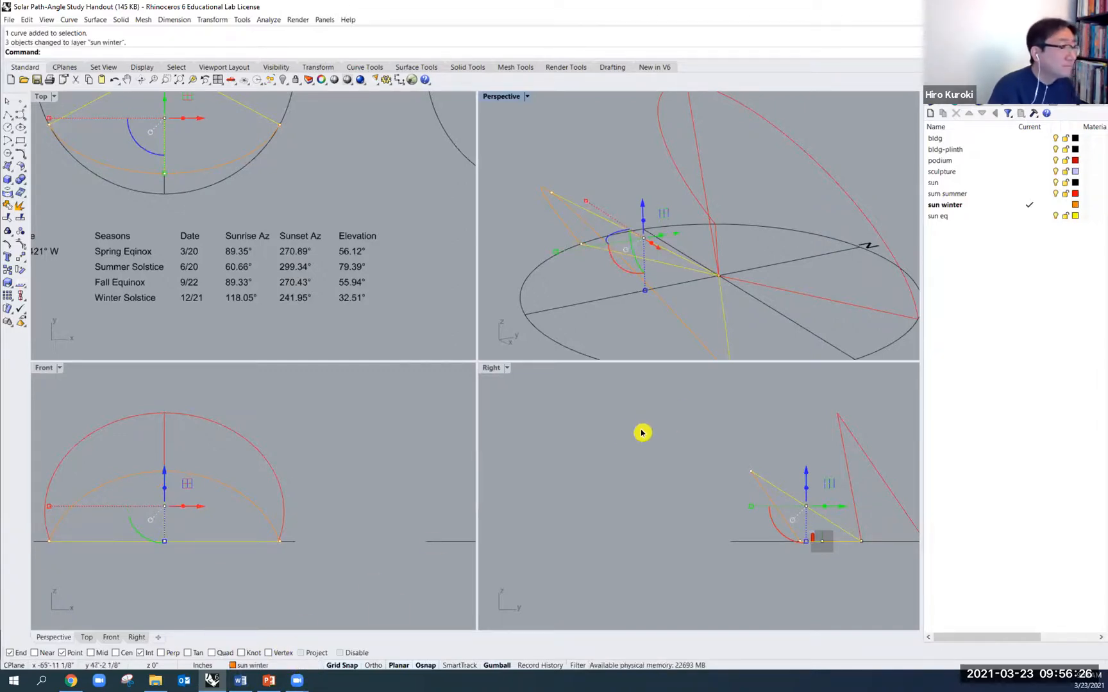
Make sun eq the current layer
scroll(316, 264, "down", 10)
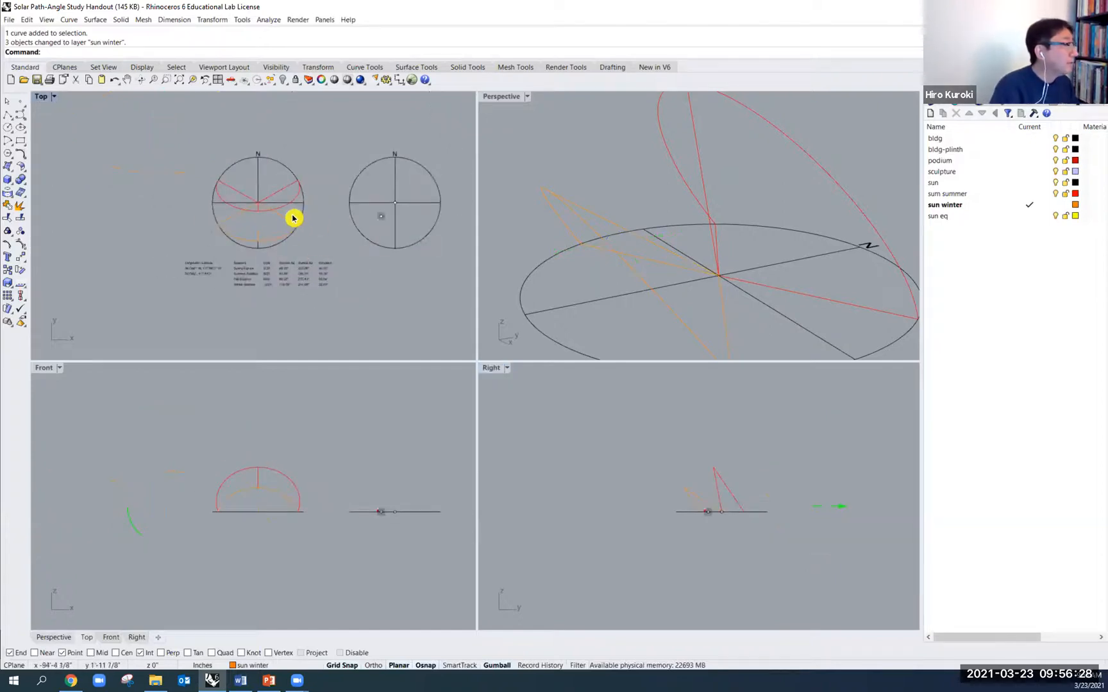
scroll(242, 209, "up", 3)
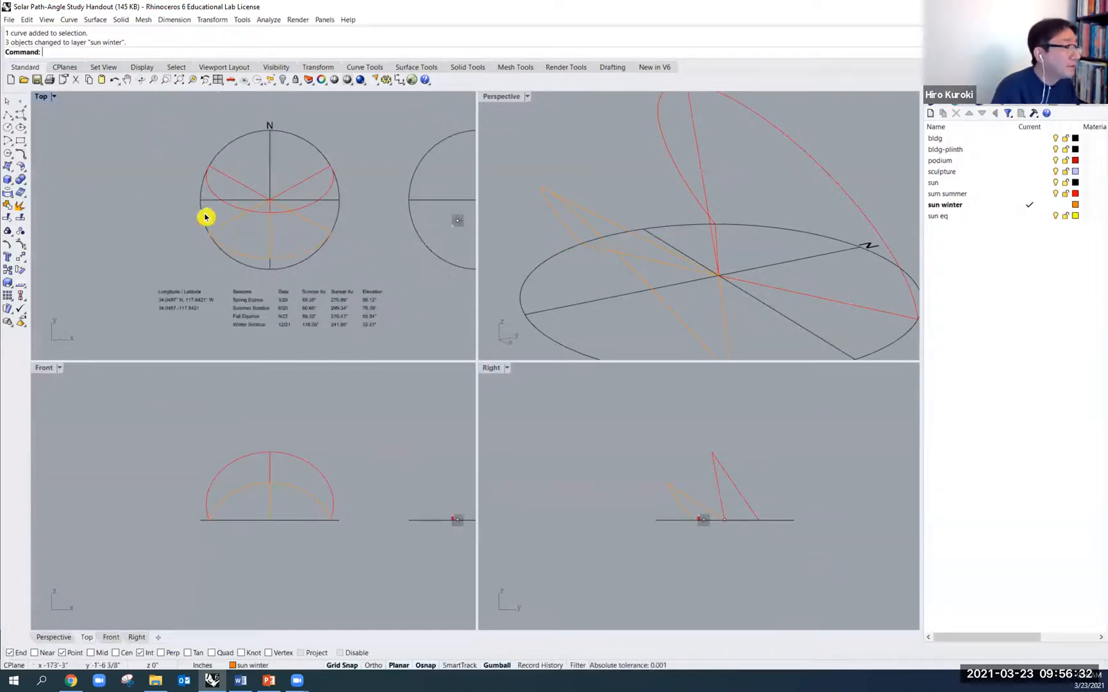
right_click_drag(487, 293, 557, 297)
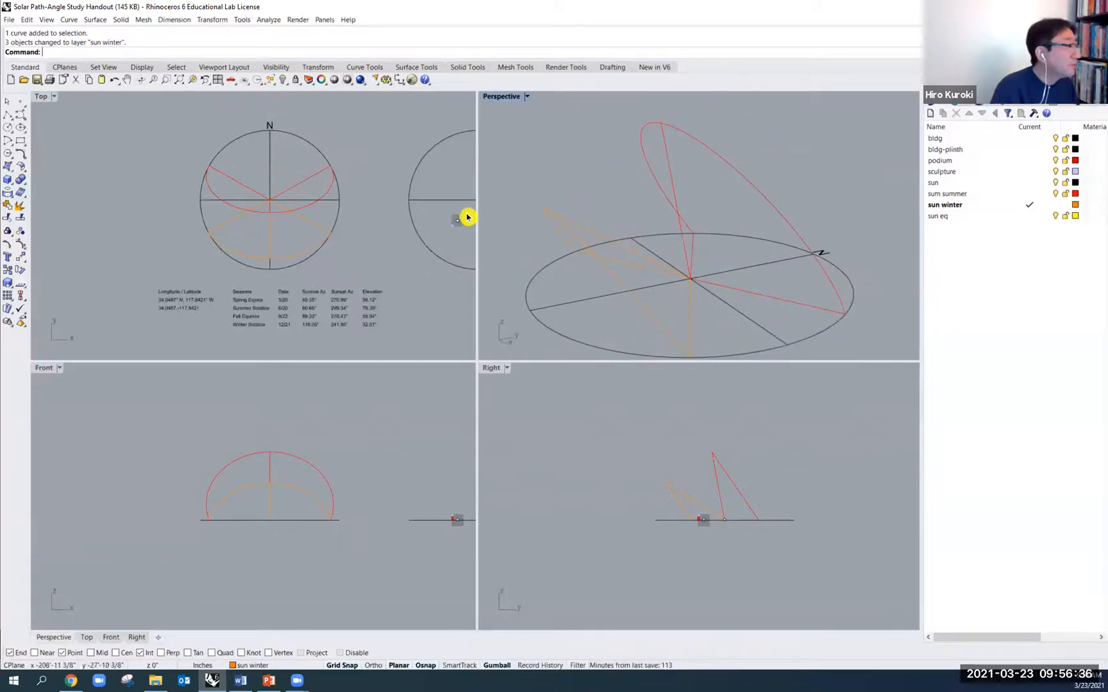
left_click(962, 219)
double_click(961, 221)
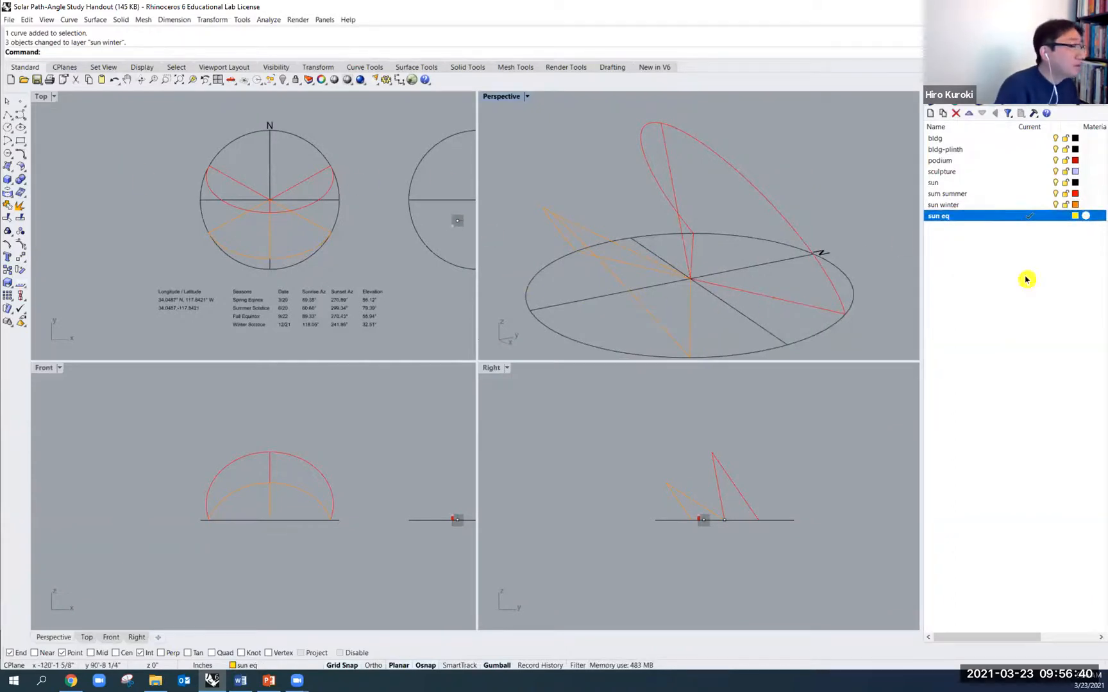
Use Rotate3D to copy the south line at -56° about the axis from the circle's centre to its east end
right_click_drag(778, 304, 791, 280)
left_click(532, 253)
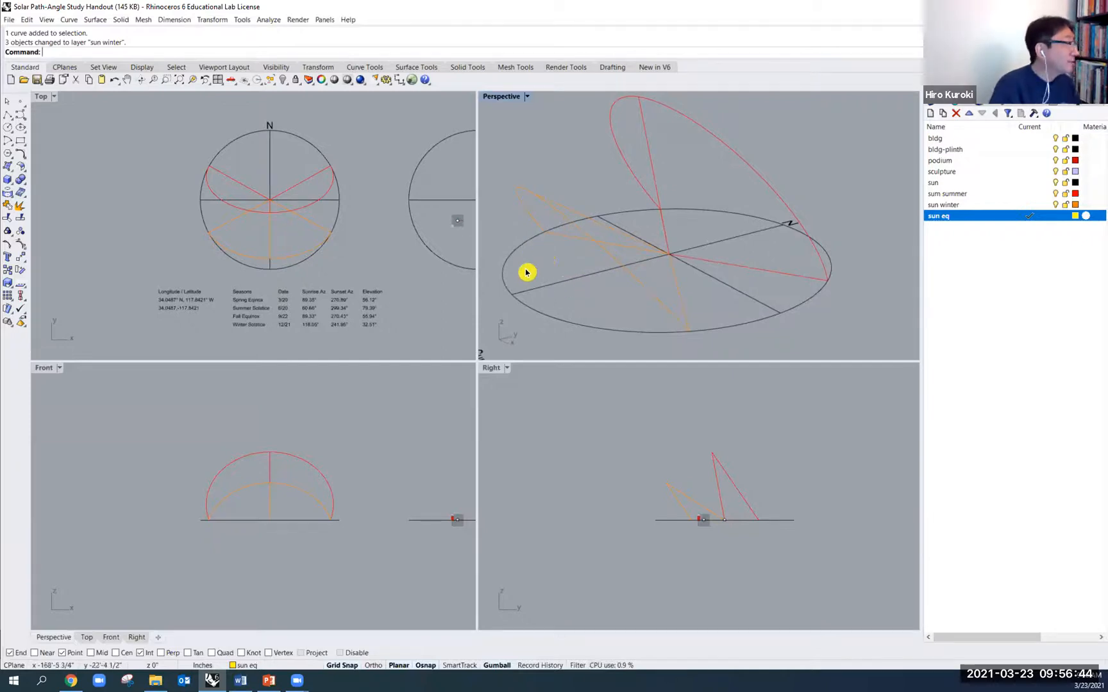
type("ro")
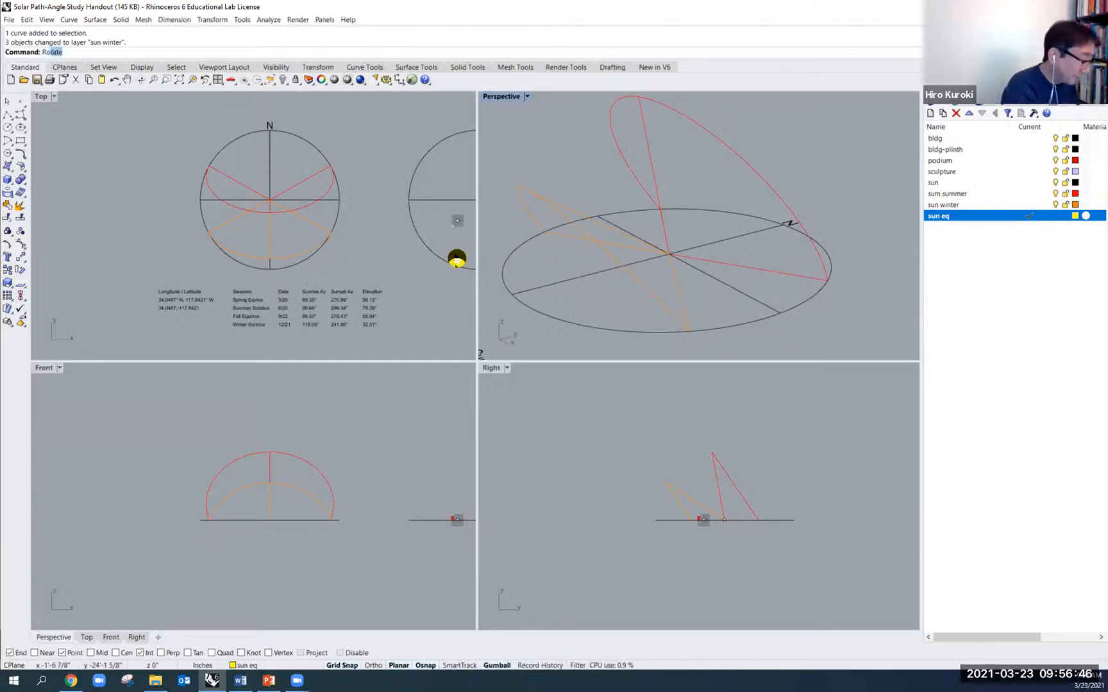
type("tate3D")
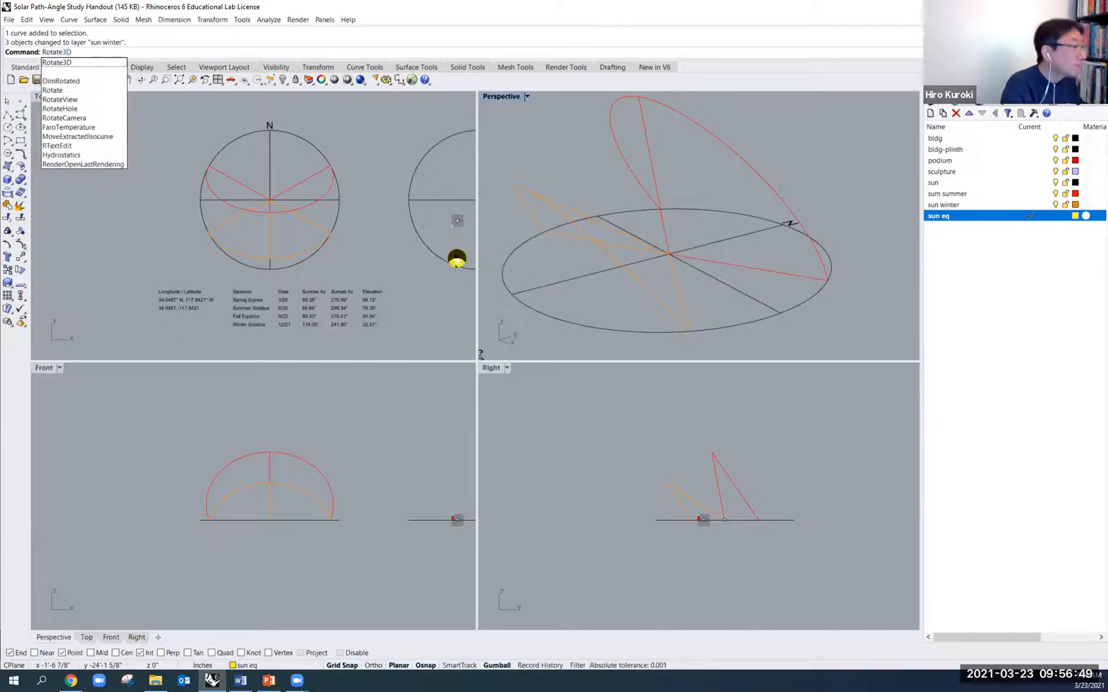
key("Return")
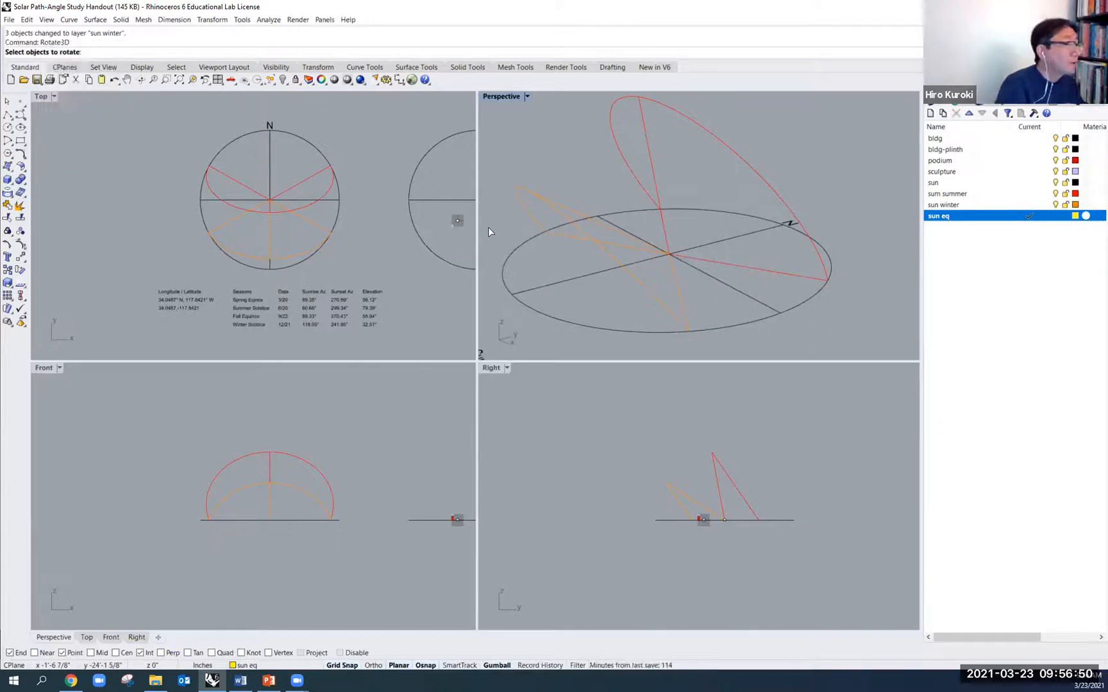
left_click(600, 273)
key("Return")
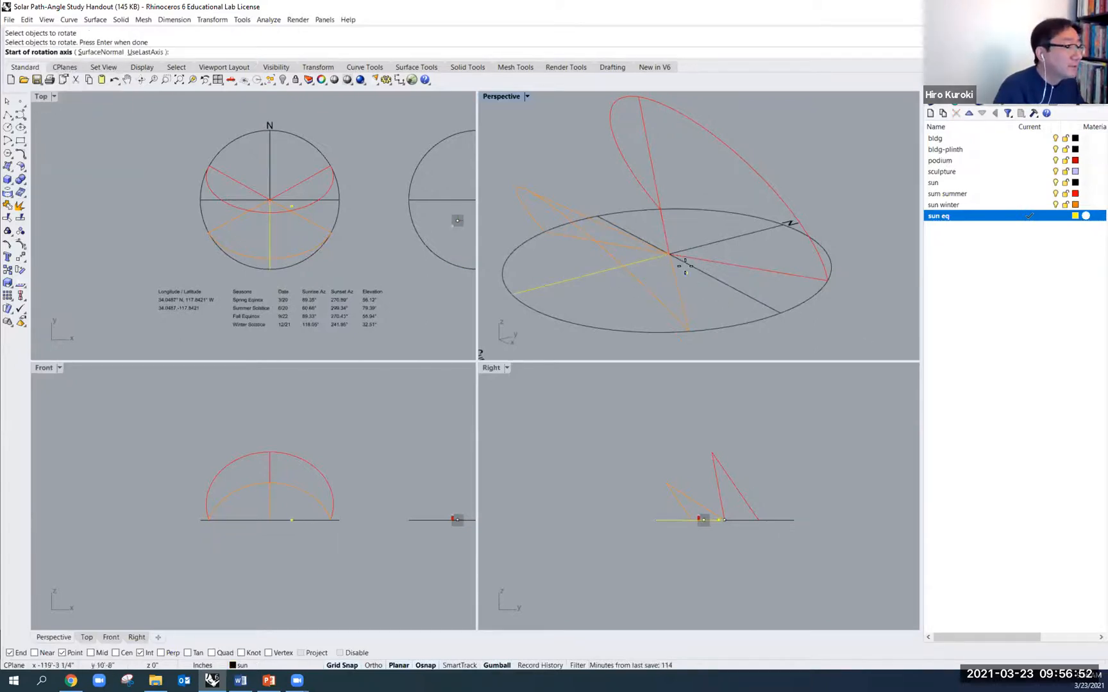
left_click(667, 254)
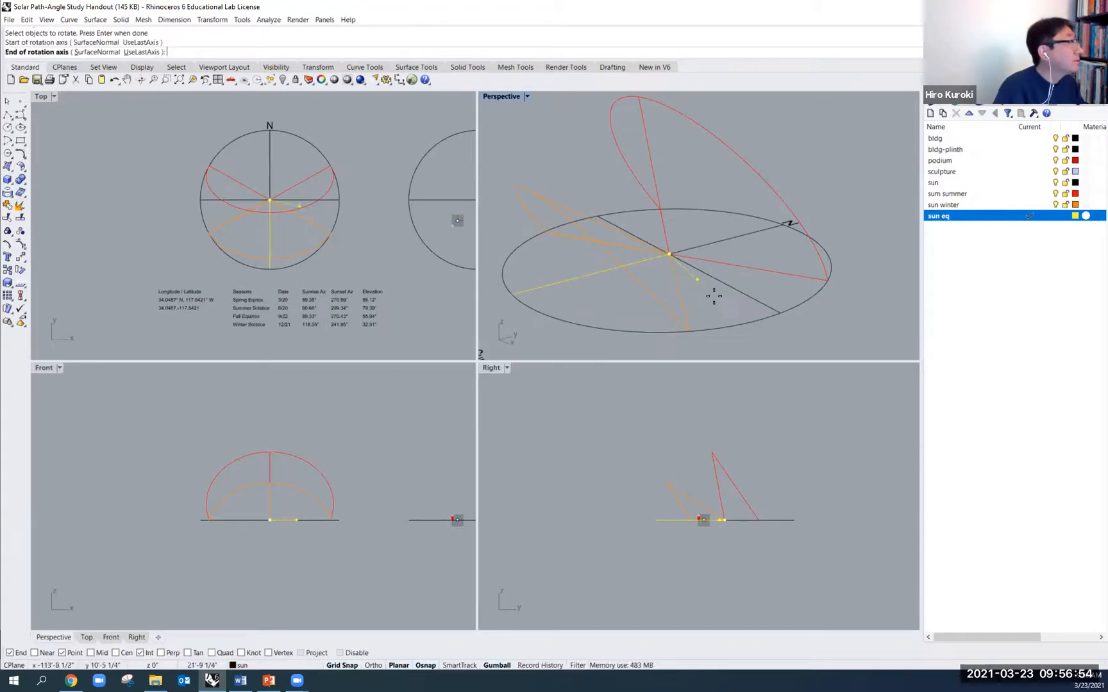
left_click(780, 313)
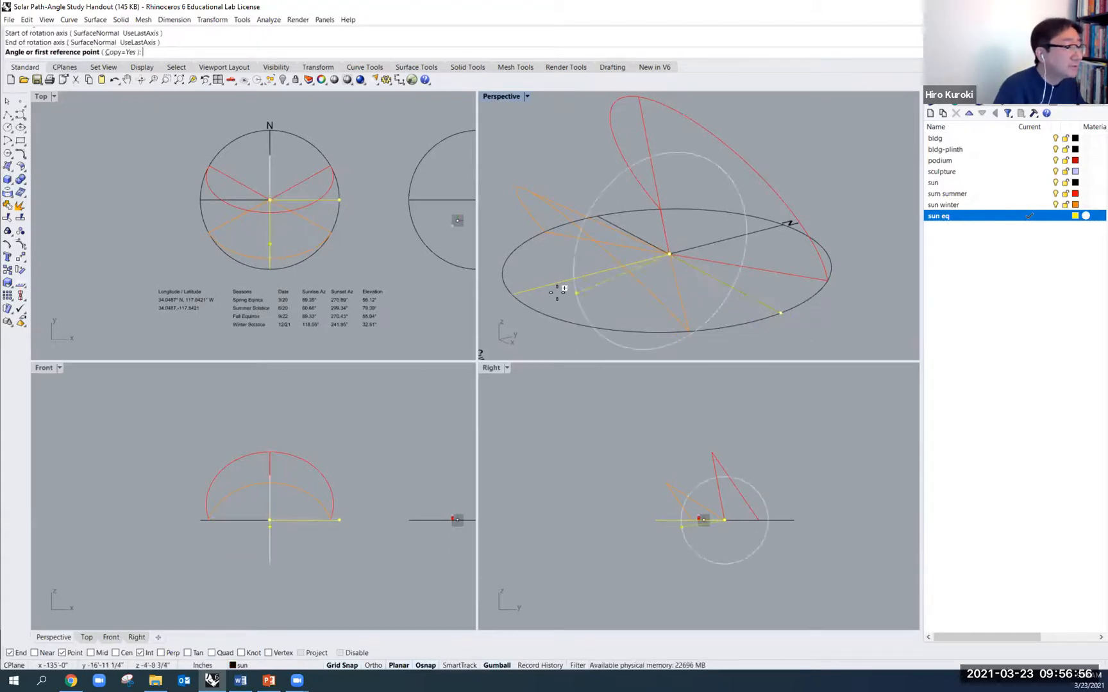
left_click(513, 292)
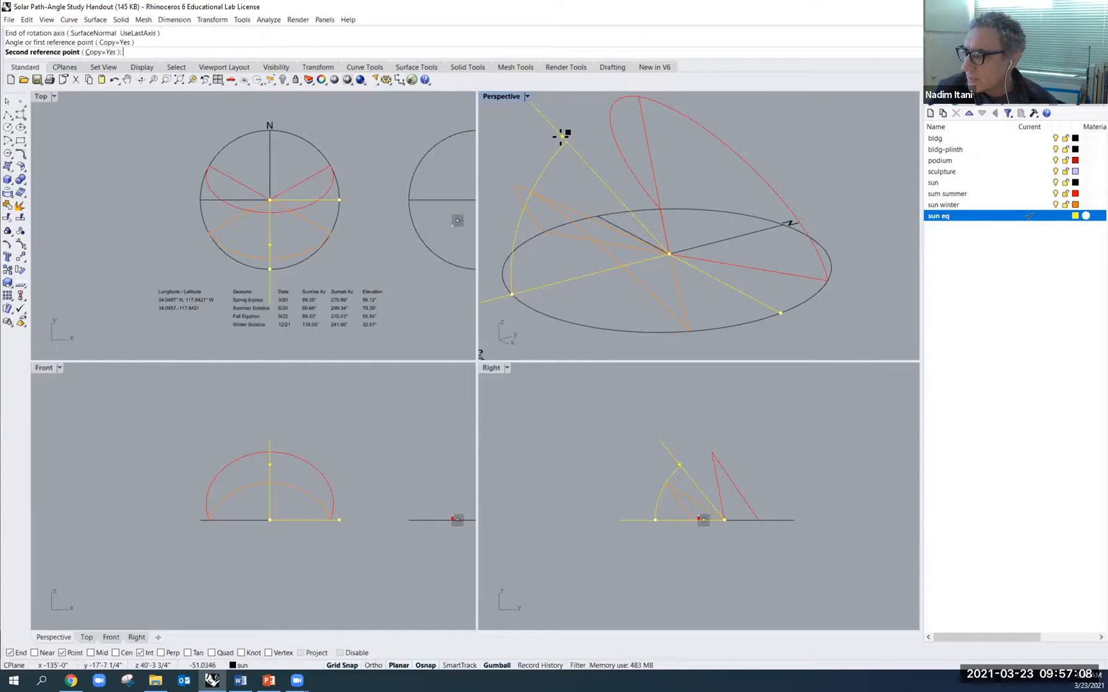
type("56")
key("Return")
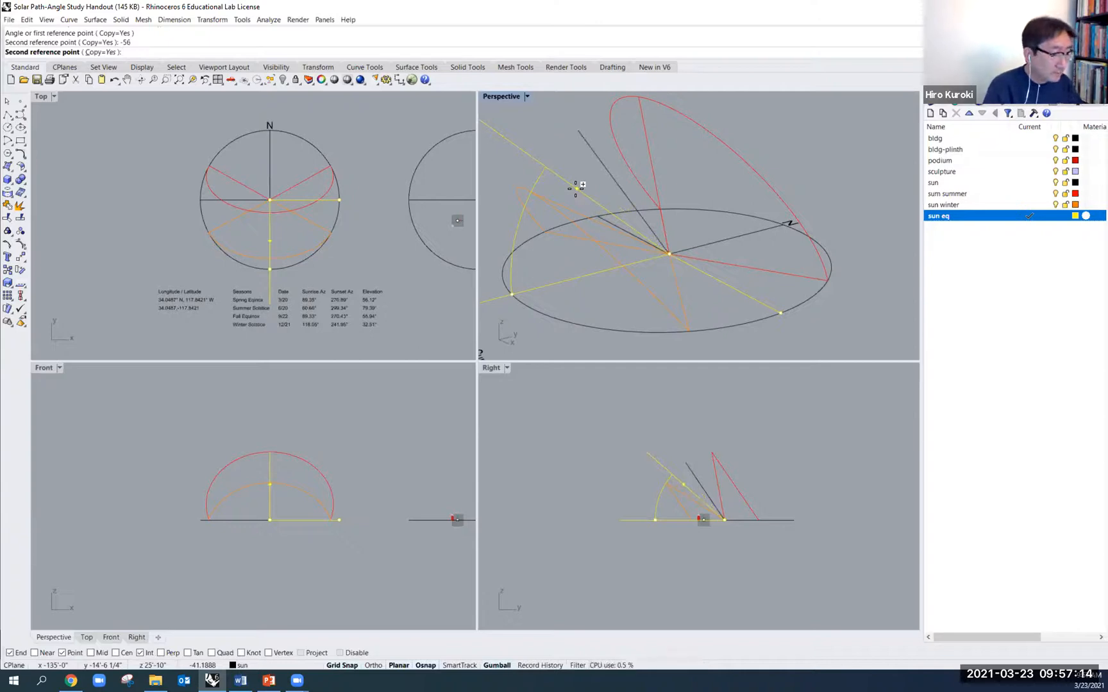
right_click(582, 190)
mouse_move(633, 207)
right_mouse_down()
mouse_move(636, 219)
mouse_move(622, 186)
right_mouse_up()
left_click(598, 138)
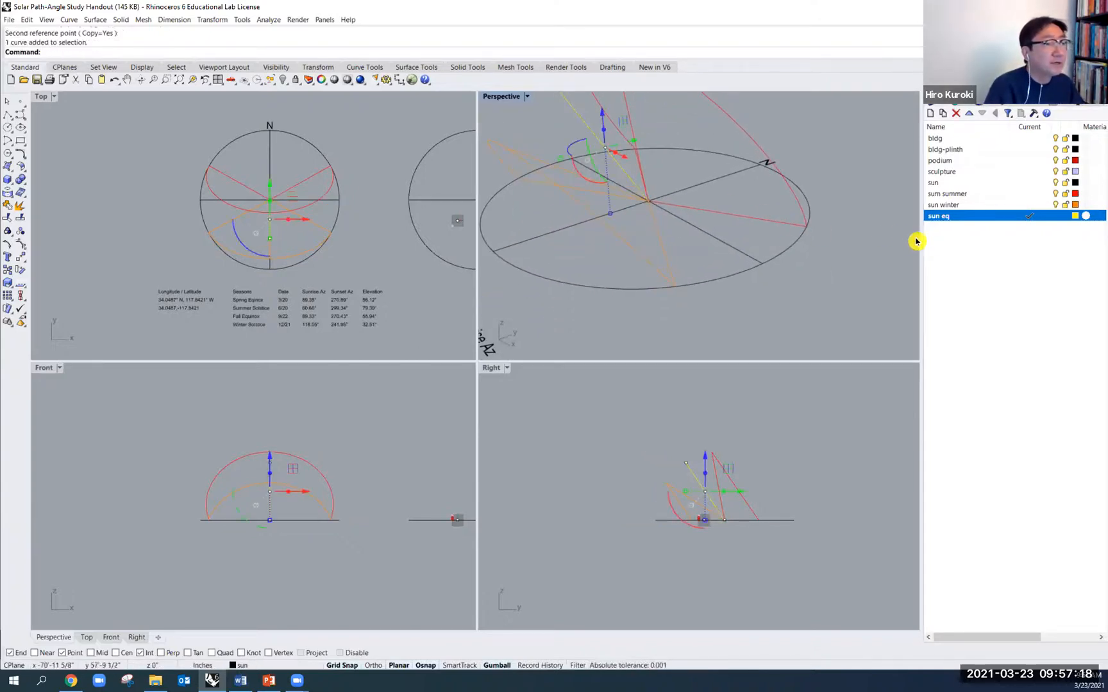
key("Escape")
Draw the equinox sun-path arc from the circle's east end through the tip of the 56° elevation line to the west end
right_click_drag(786, 262, 814, 302)
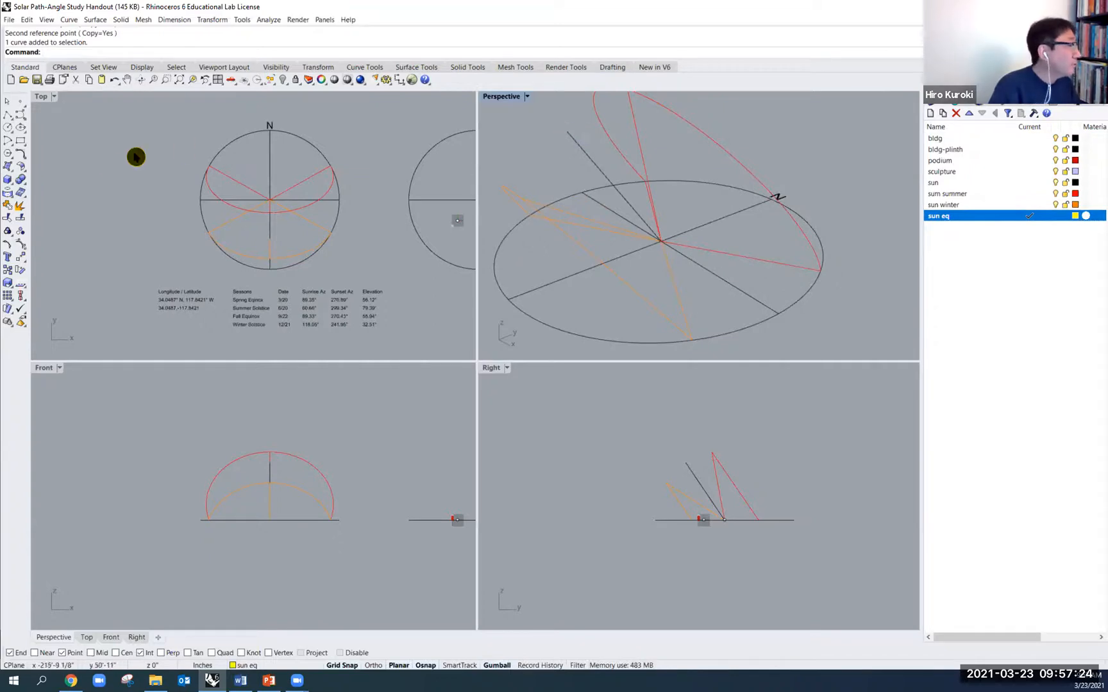
left_click(11, 147)
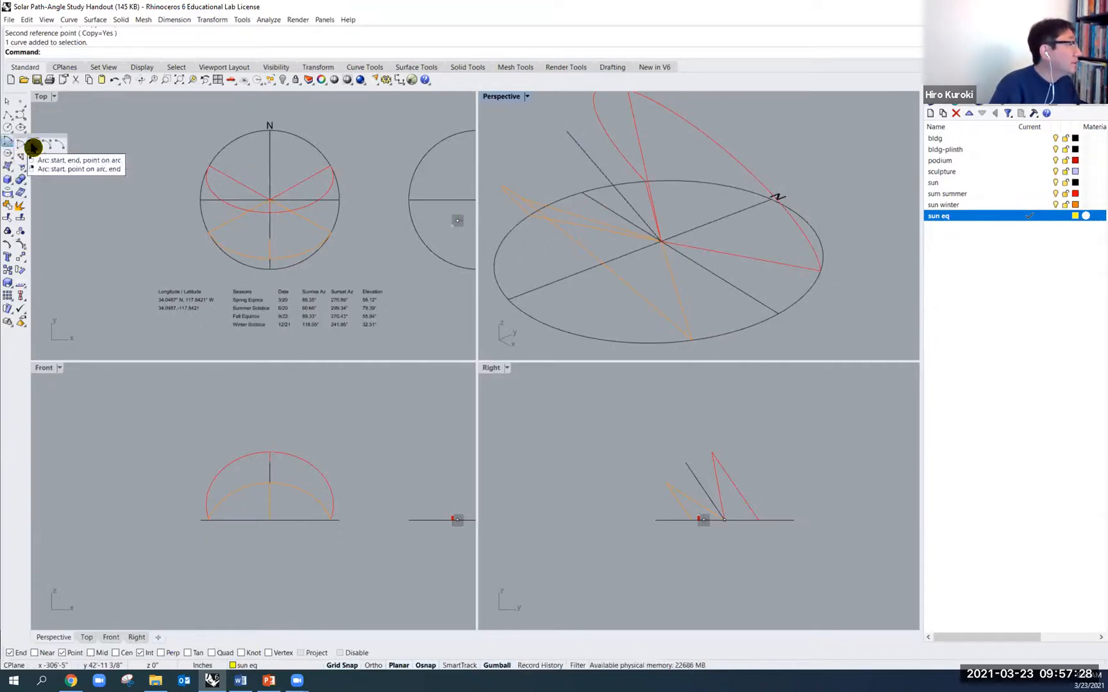
left_click(39, 147)
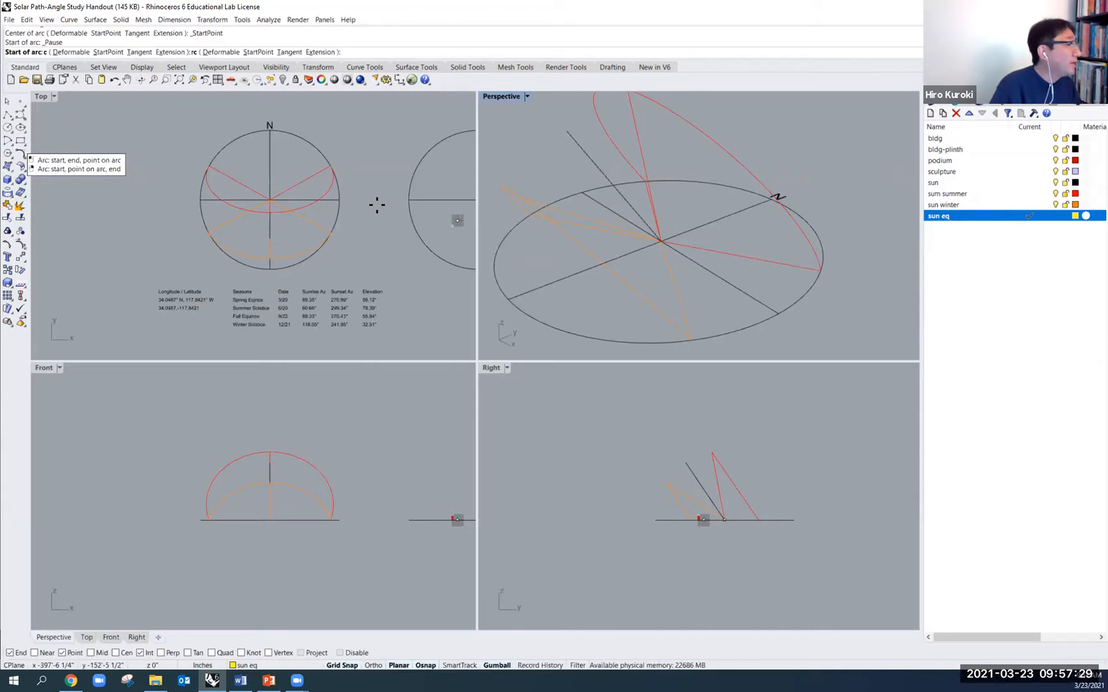
left_click(780, 313)
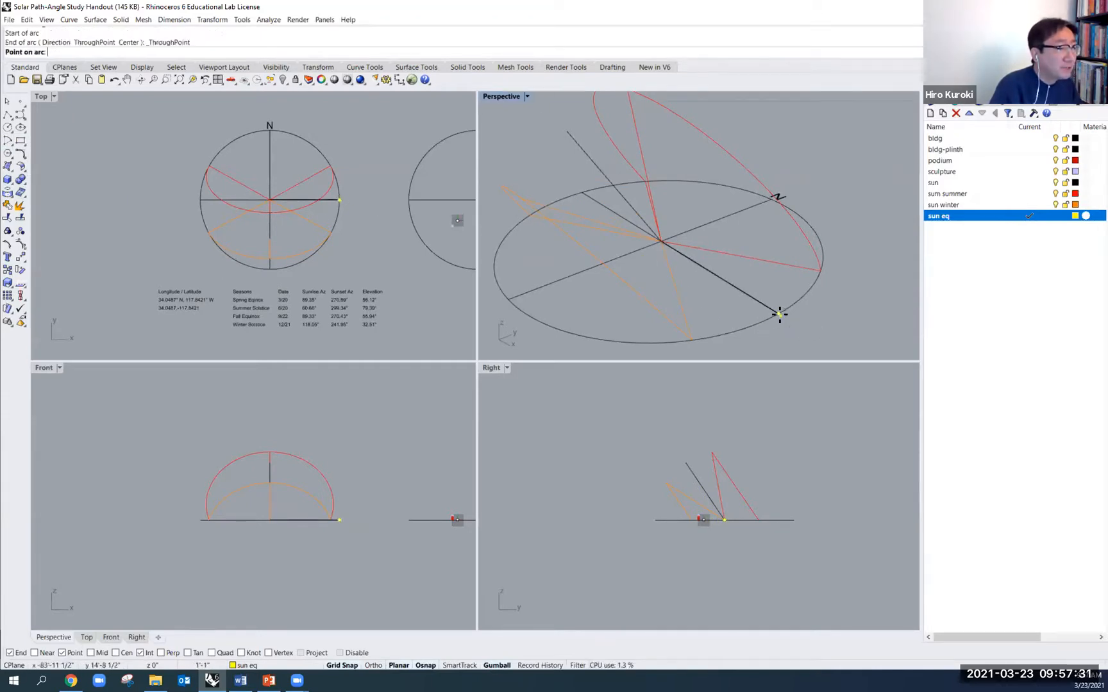
left_click(567, 131)
left_click(581, 191)
right_click(703, 251)
key("Escape")
Move the equinox elevation line and the east and west lines to the sun eq layer
left_click(609, 170)
left_click(636, 228)
left_click(632, 205, "shift")
left_click(613, 211, "shift")
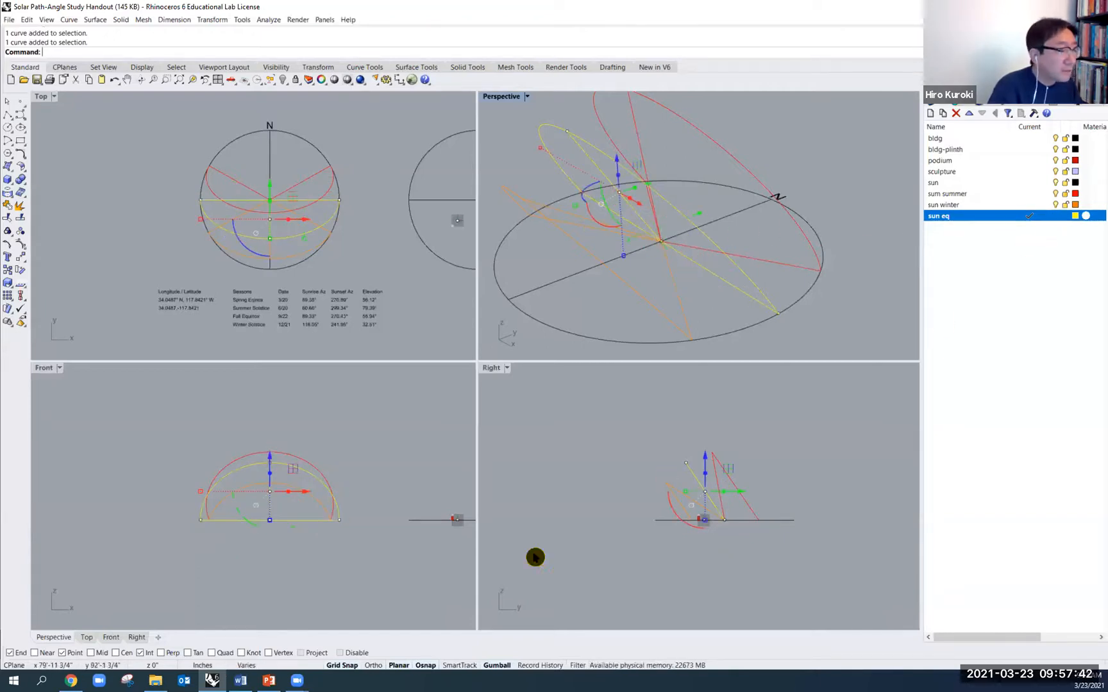
left_click(275, 666)
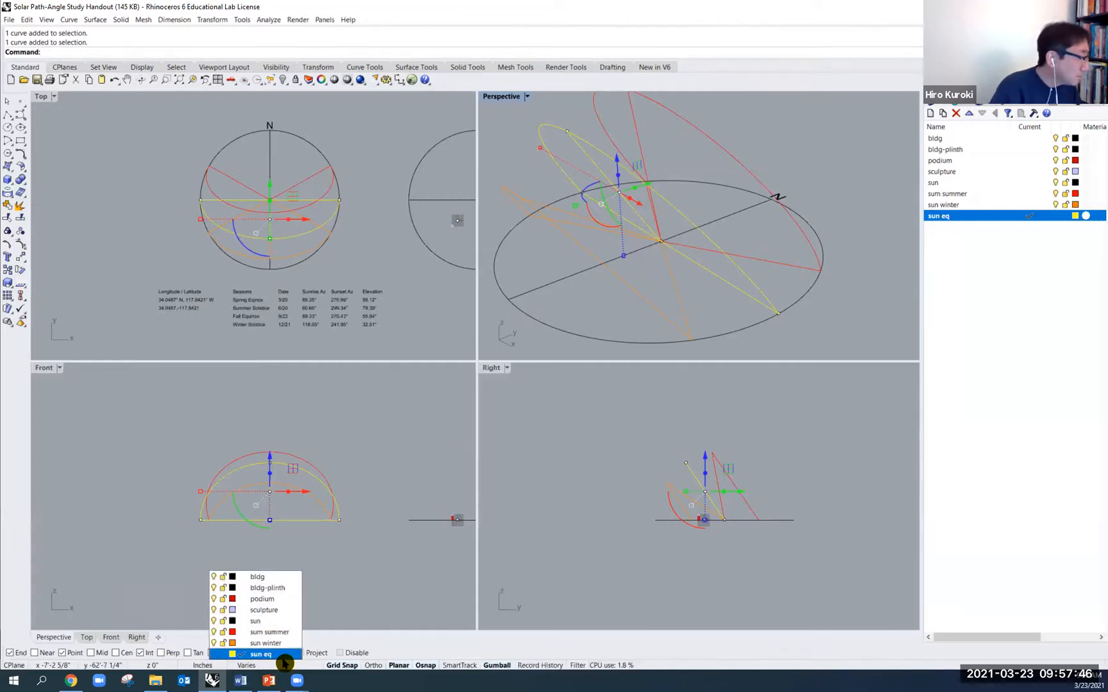
left_click(284, 654)
key("Escape")
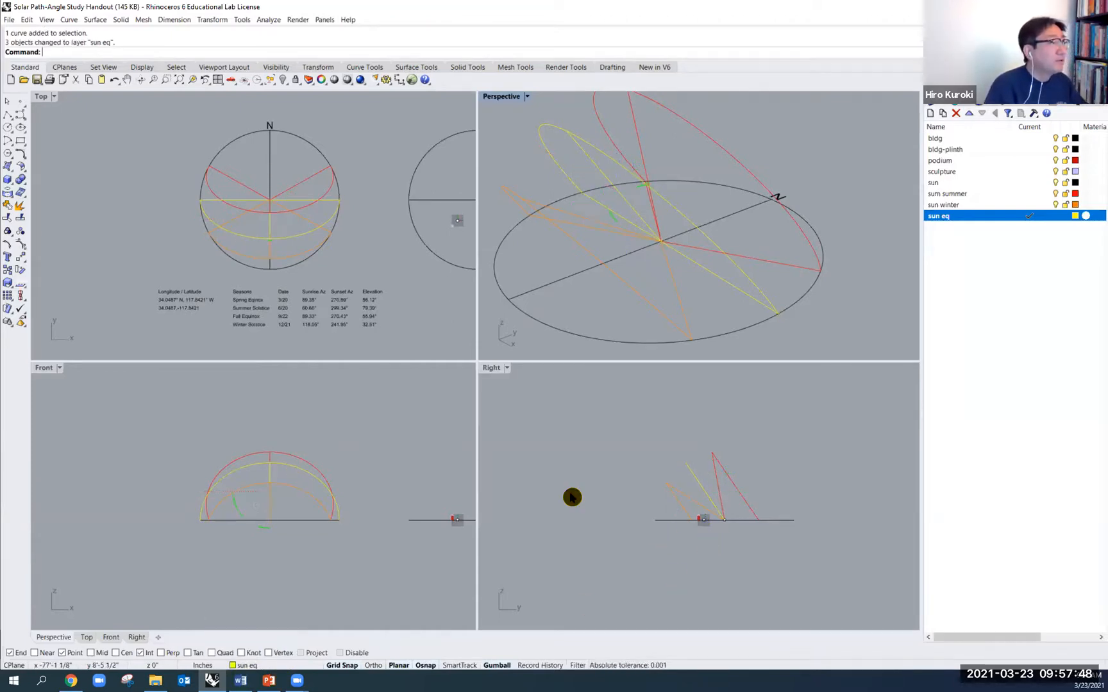
Maximize the Perspective view and examine the three seasonal sun paths, selecting their elevation lines one by one
scroll(357, 244, "up", 2)
scroll(357, 244, "up", 1)
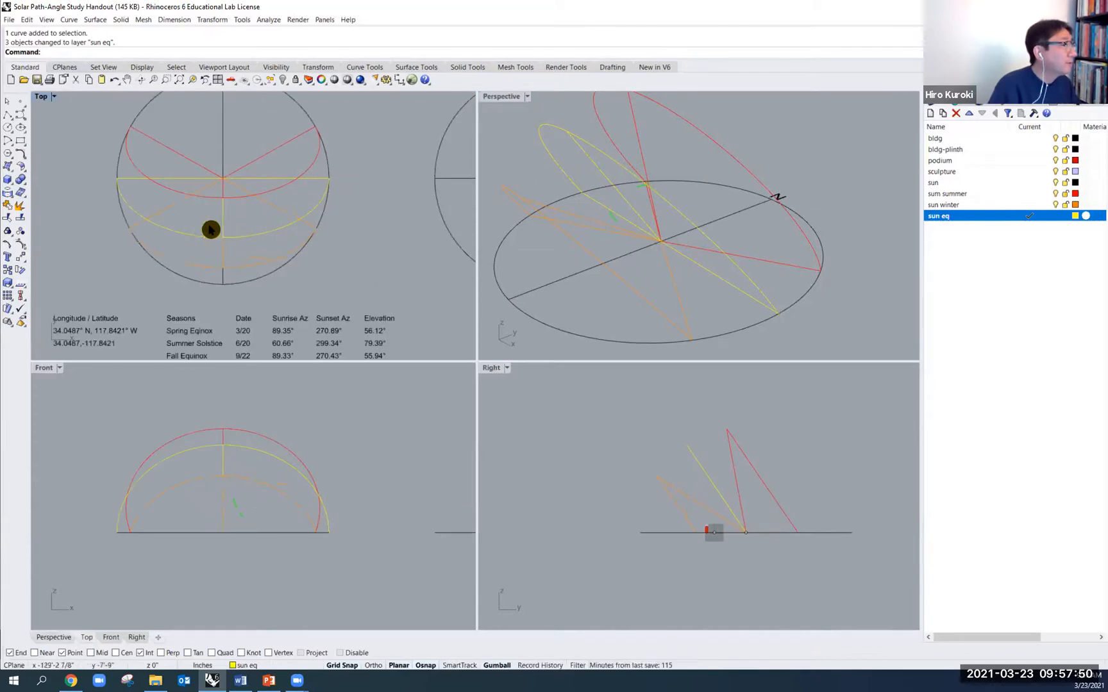
right_click_drag(641, 276, 613, 301)
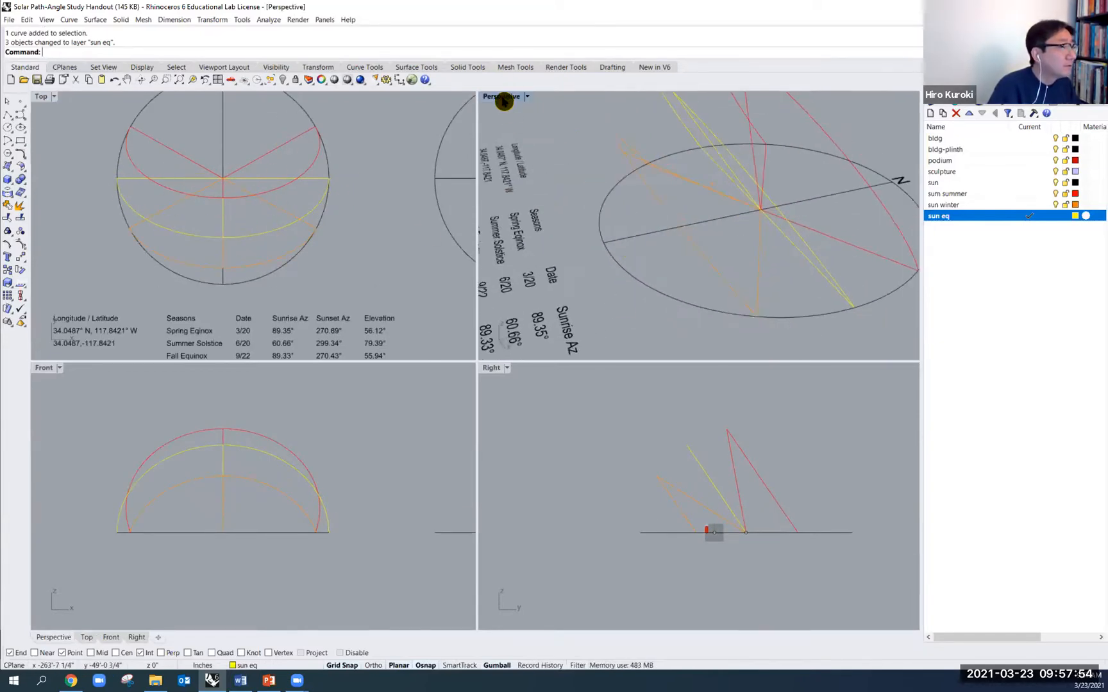
double_click(504, 97)
mouse_move(568, 252)
right_mouse_down()
mouse_move(583, 294)
mouse_move(616, 304)
right_mouse_up()
right_click_drag(669, 359, 563, 366)
scroll(670, 363, "down", 4)
scroll(670, 365, "up", 1)
right_click_drag(566, 440, 556, 438)
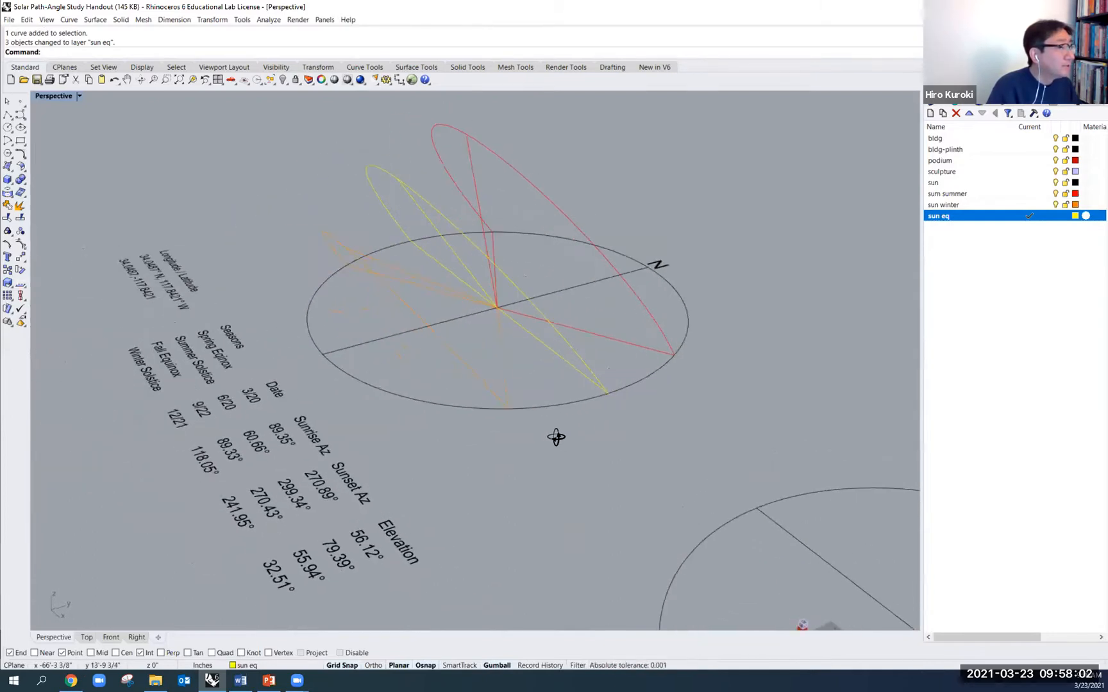
left_click(478, 169)
left_click(414, 231)
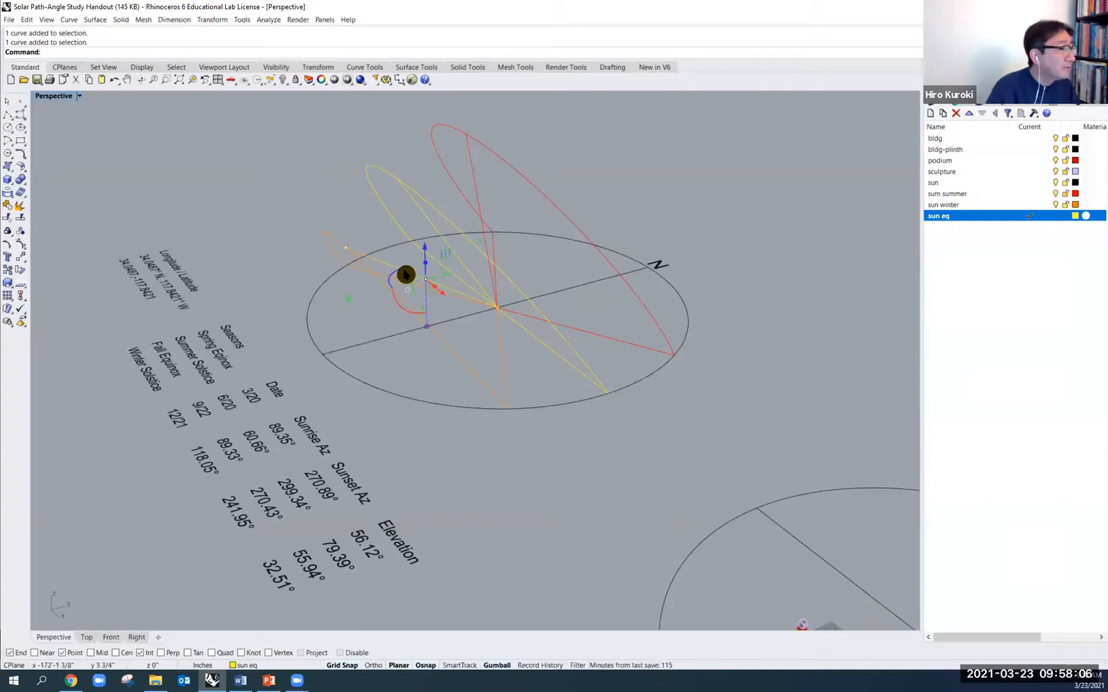
Examine the small building model inside the second compass circle and compare its location with the finished sun-path diagram
scroll(453, 267, "down", 5)
scroll(593, 400, "up", 3)
scroll(593, 400, "up", 4)
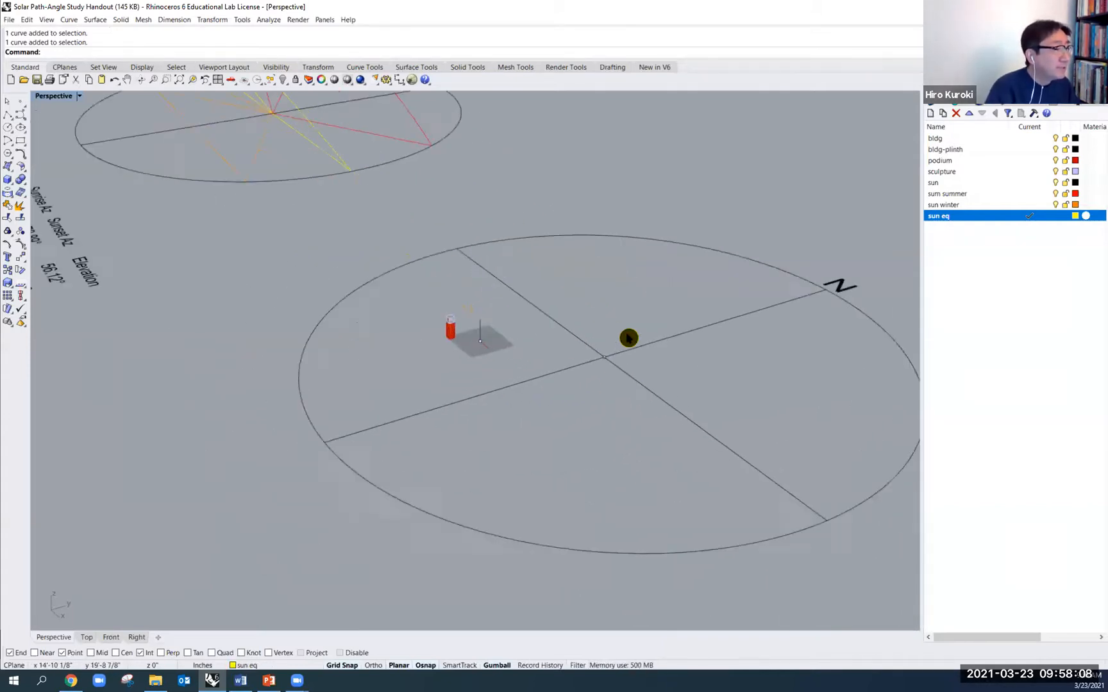
scroll(594, 358, "down", 5)
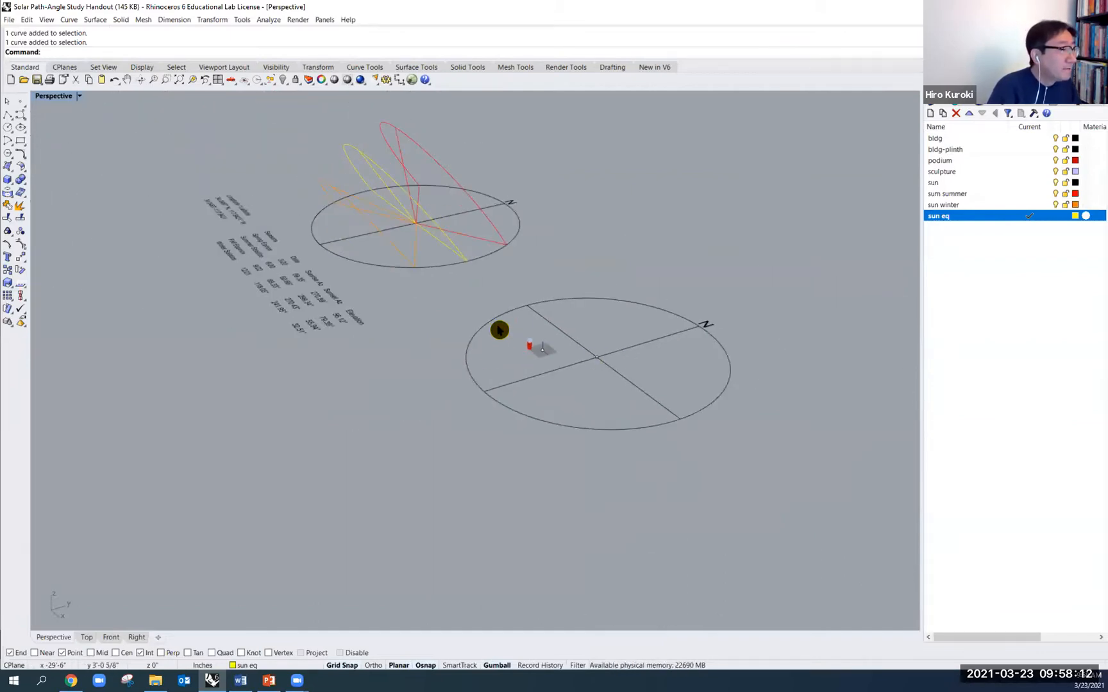
scroll(523, 343, "up", 2)
scroll(522, 342, "up", 2)
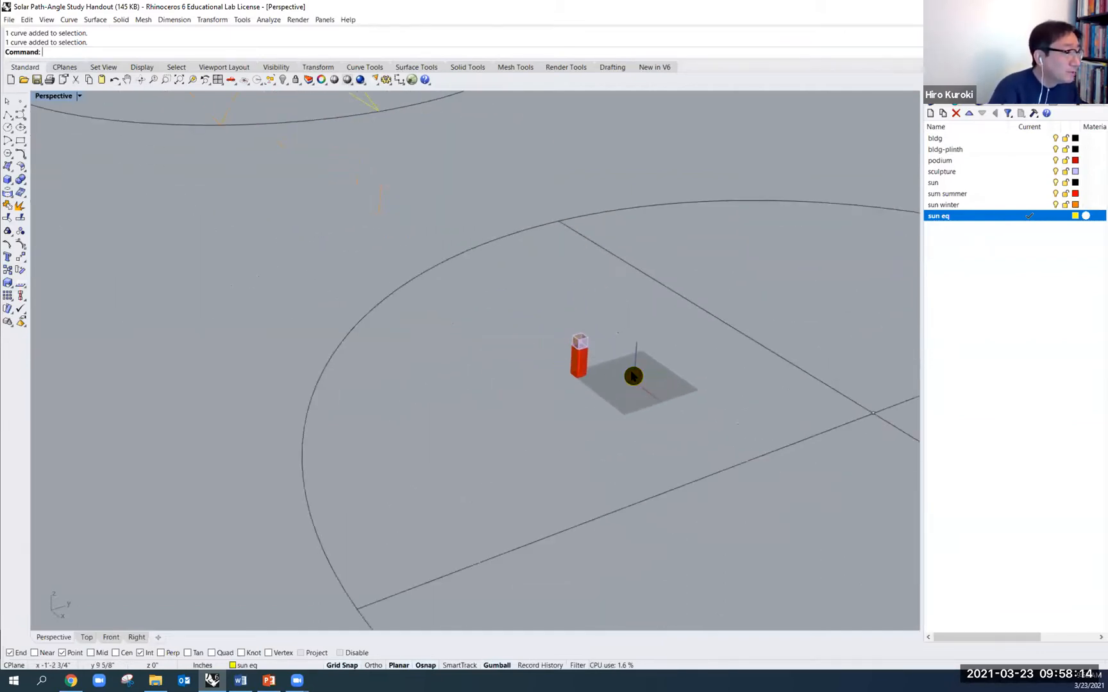
scroll(572, 348, "down", 5)
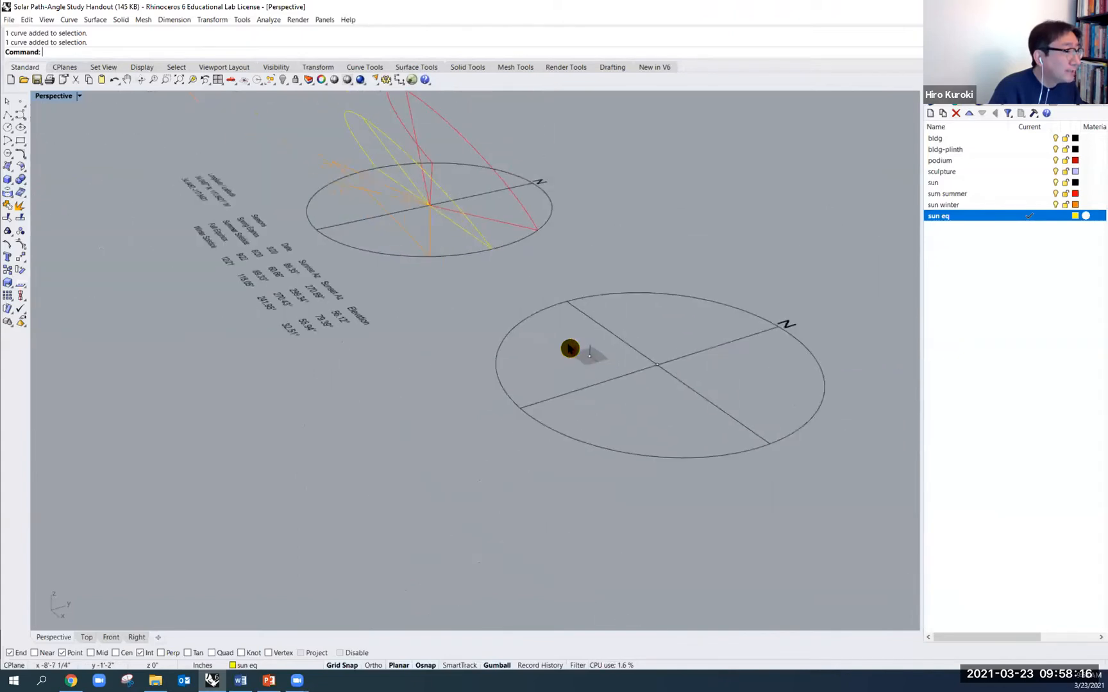
scroll(395, 194, "up", 3)
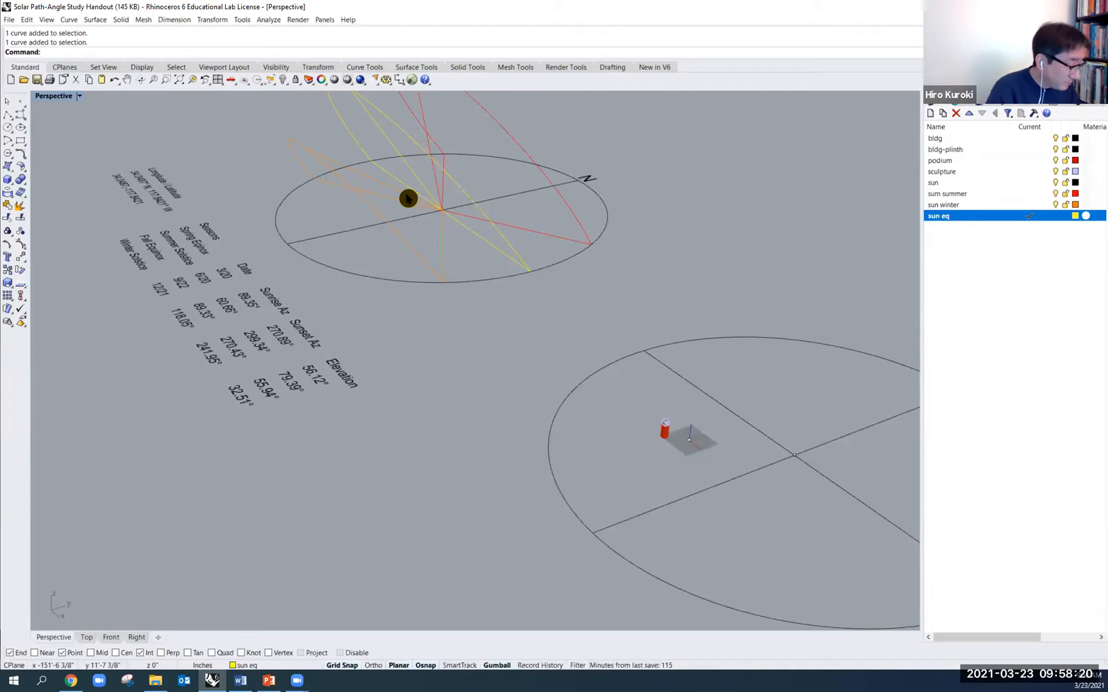
type("py")
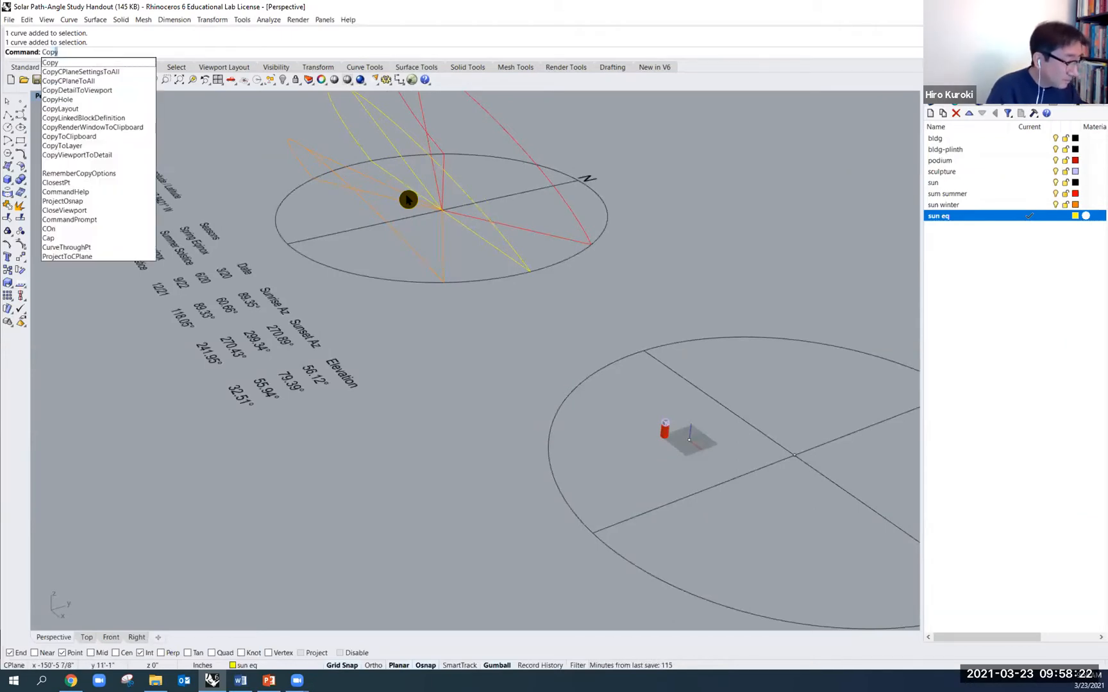
key("BackSpace")
key("BackSpace")
key("BackSpace")
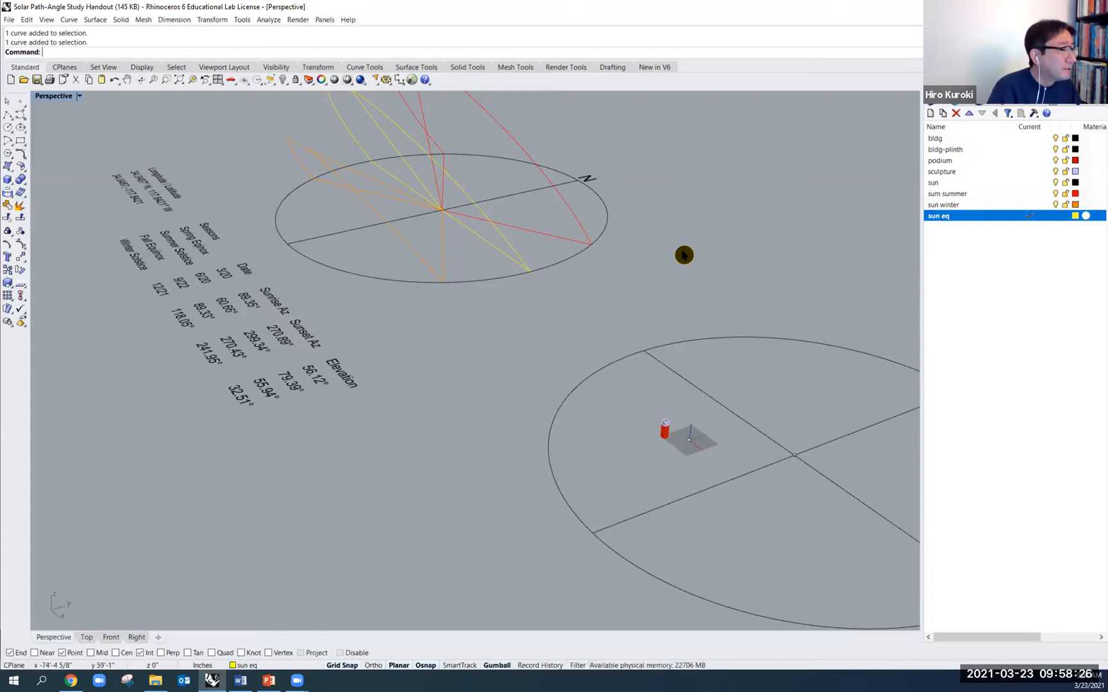
Inspect the sun-path diagram and the second compass circle from above, switching to the Top view with both circles in frame
scroll(734, 237, "down", 1)
right_click_drag(512, 347, 549, 396)
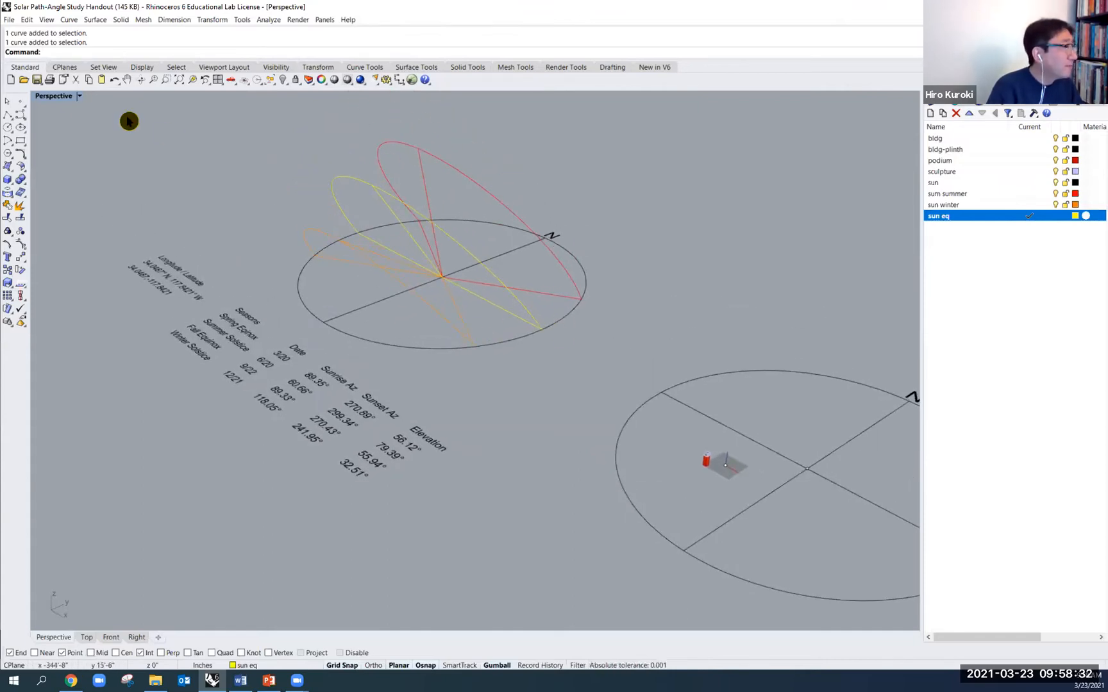
right_click_drag(381, 329, 469, 378)
scroll(379, 329, "down", 3)
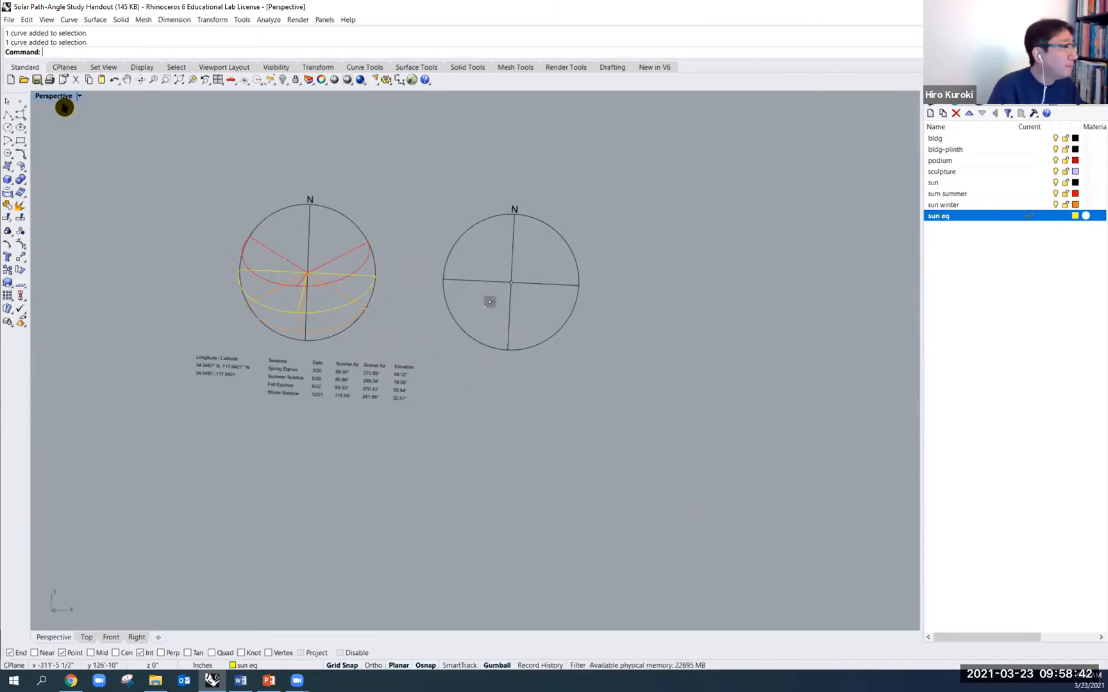
left_click(84, 638)
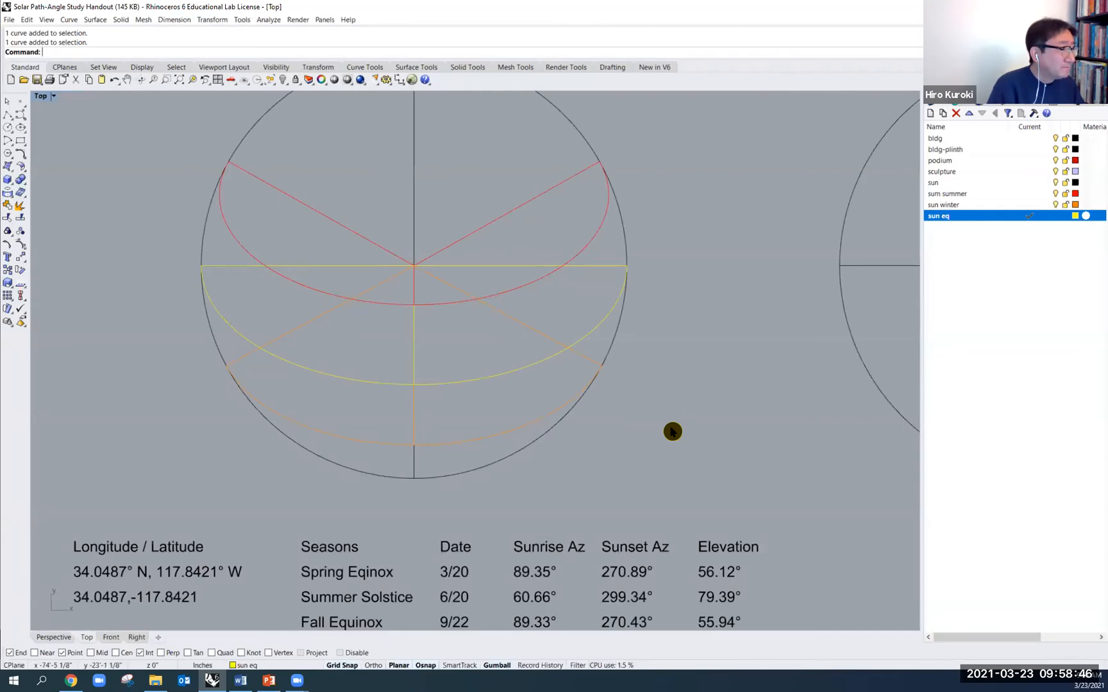
scroll(672, 432, "down", 3)
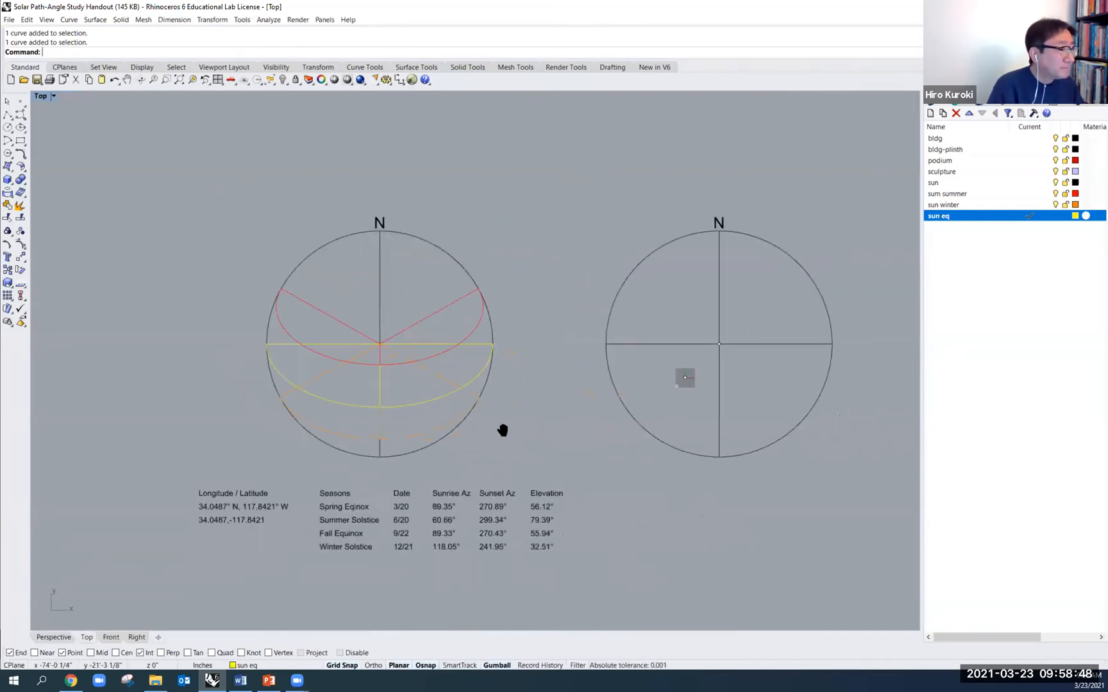